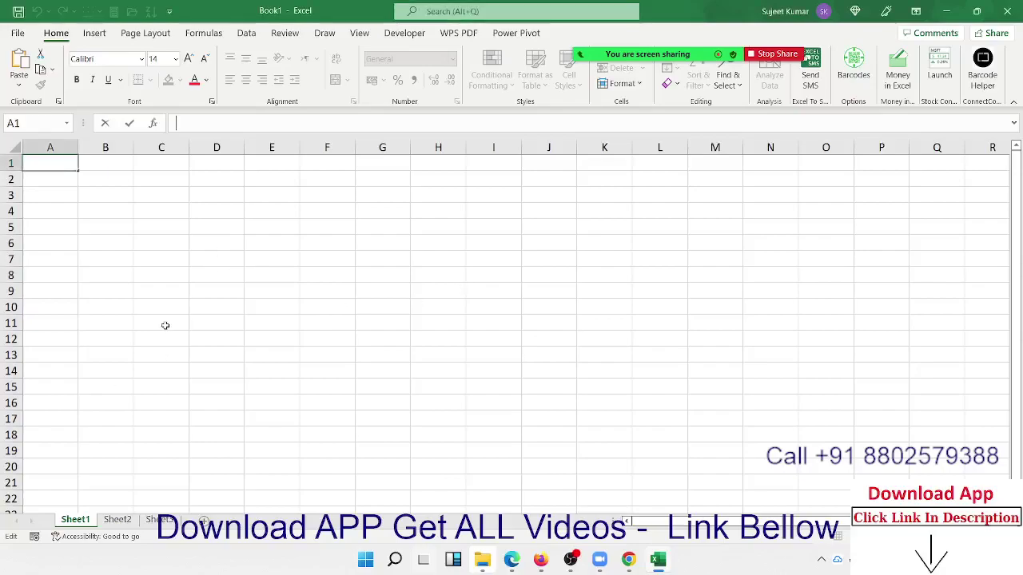
Step: Select the range A1:D7, then the larger range A1:E12 on the empty sheet
{"action": "left_click", "coordinate": [204, 249]}
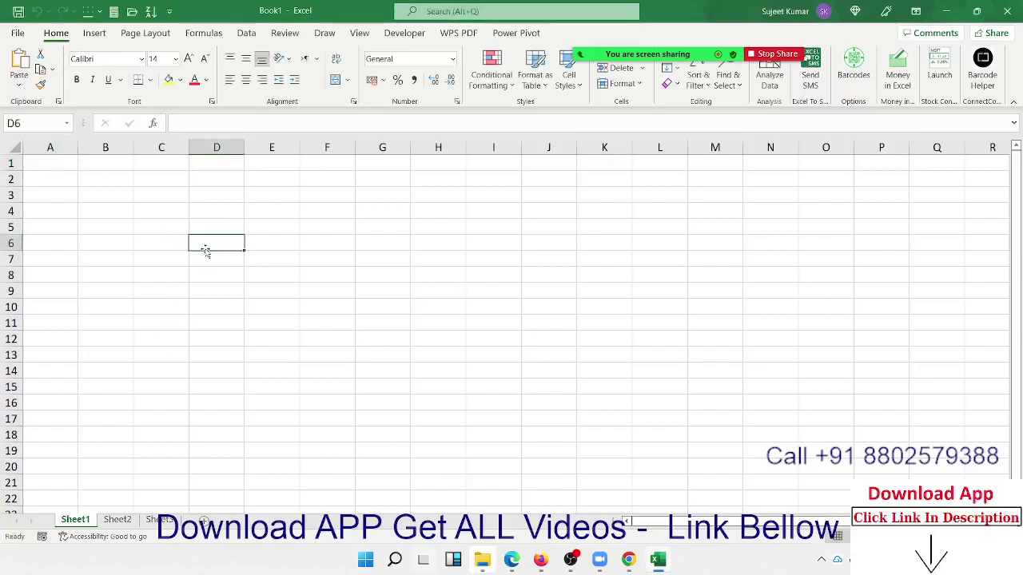
{"action": "left_click", "coordinate": [55, 155]}
{"action": "left_click_drag", "start_coordinate": [56, 163], "coordinate": [237, 253]}
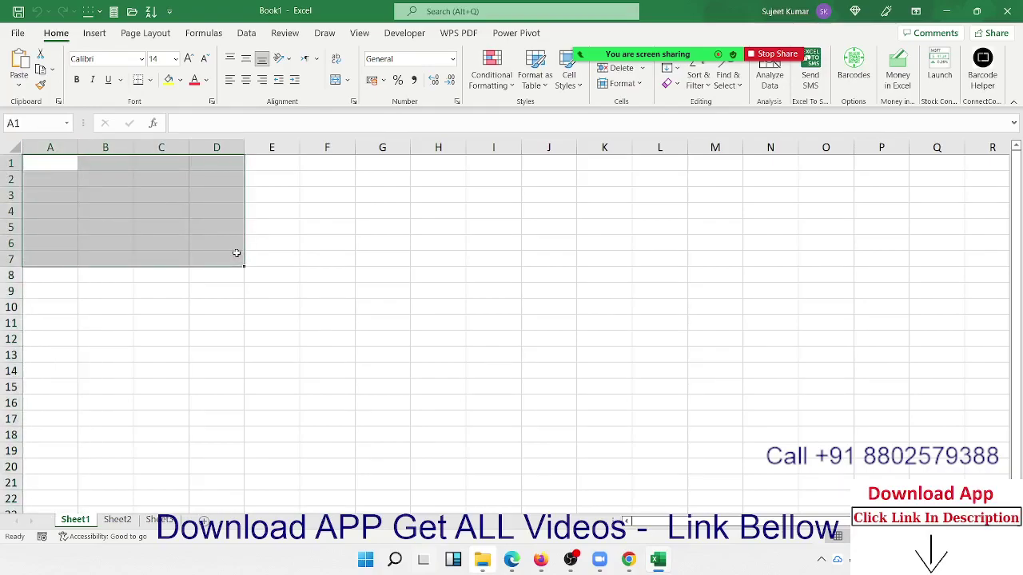
{"action": "left_click_drag", "start_coordinate": [61, 163], "coordinate": [272, 343]}
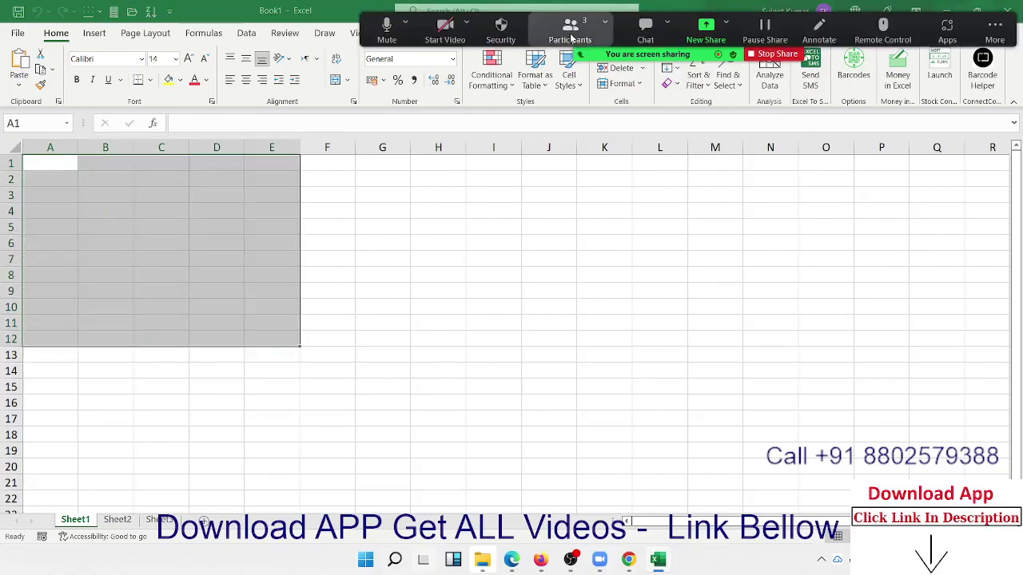
Step: Adjust a participant's option in the meeting participants list, then close the list
{"action": "left_click", "coordinate": [570, 31]}
{"action": "left_click", "coordinate": [614, 216]}
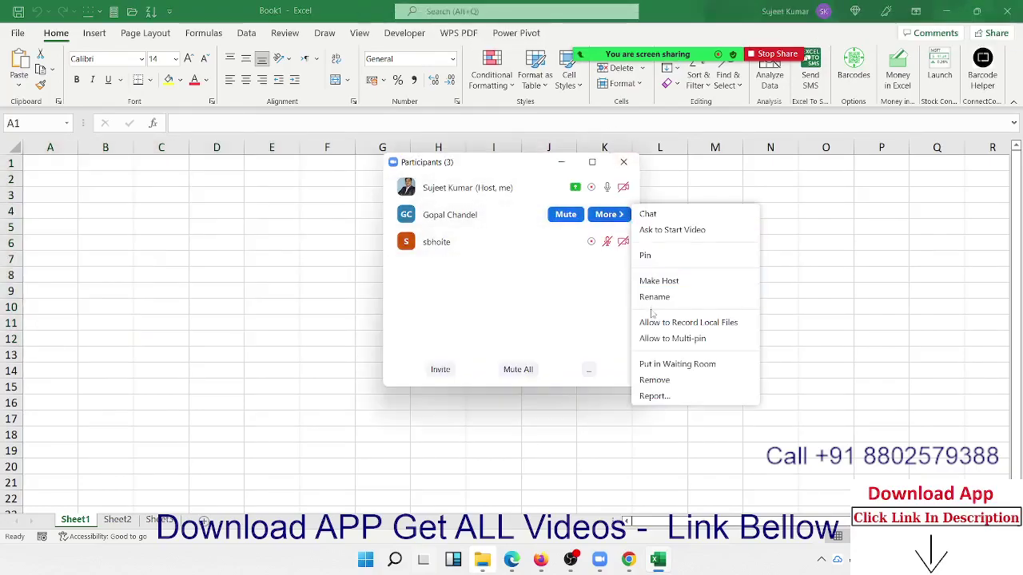
{"action": "left_click", "coordinate": [652, 322]}
{"action": "left_click", "coordinate": [624, 162]}
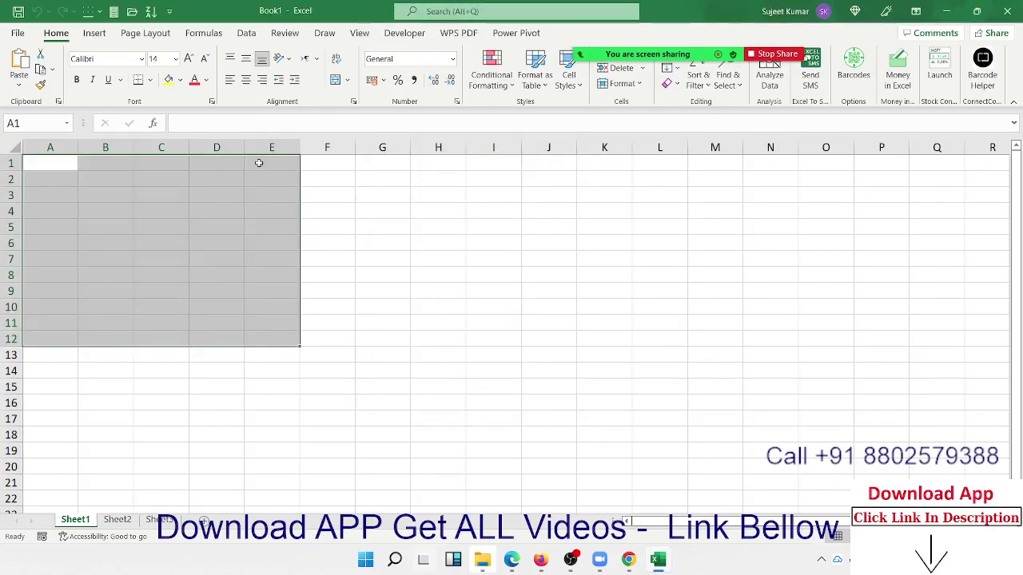
{"action": "left_click", "coordinate": [263, 209]}
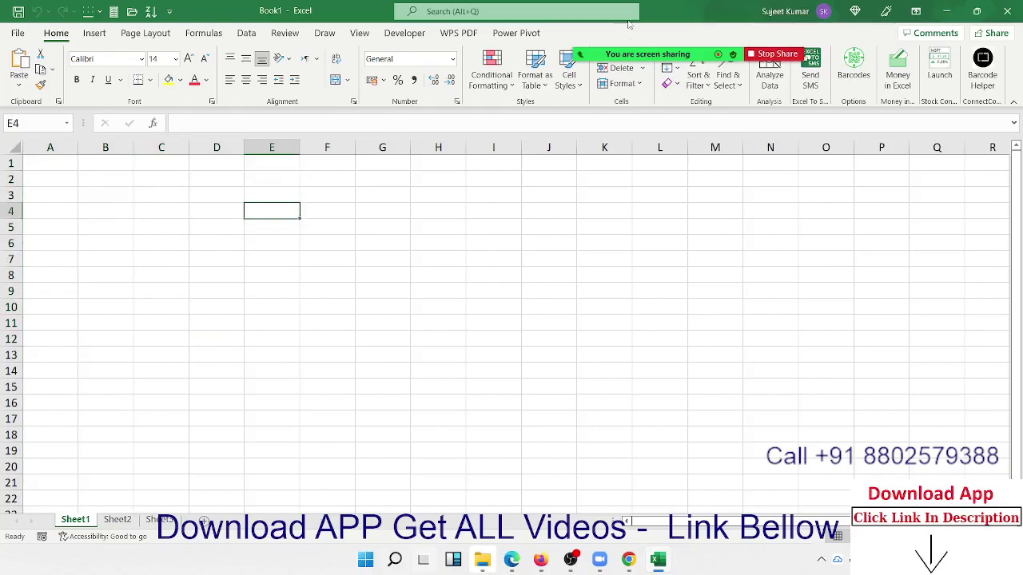
{"action": "left_click", "coordinate": [570, 31]}
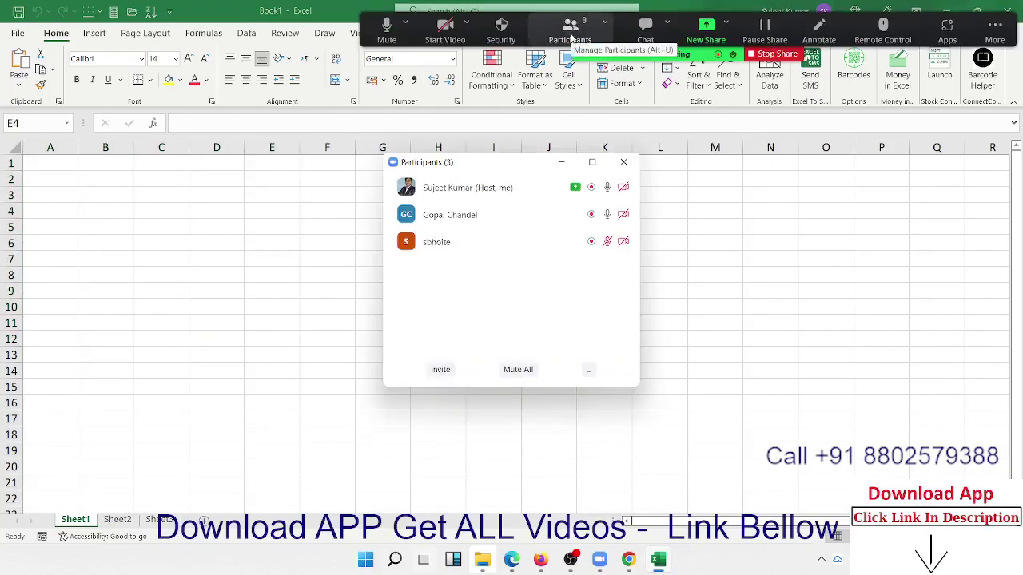
{"action": "left_click", "coordinate": [624, 162]}
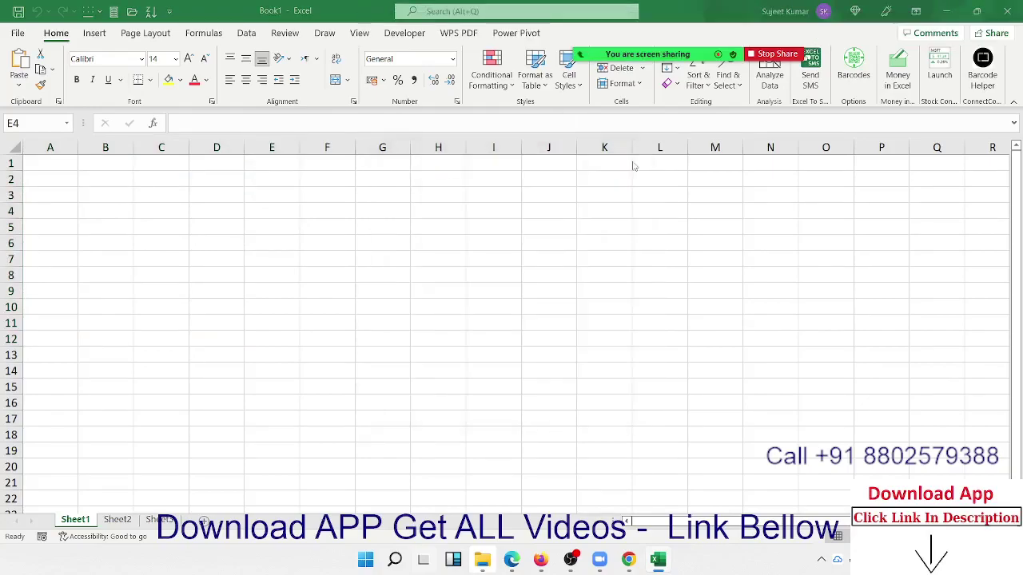
Step: Select A1:F9 and bring up the Developer tab's macro tools
{"action": "left_click", "coordinate": [71, 176]}
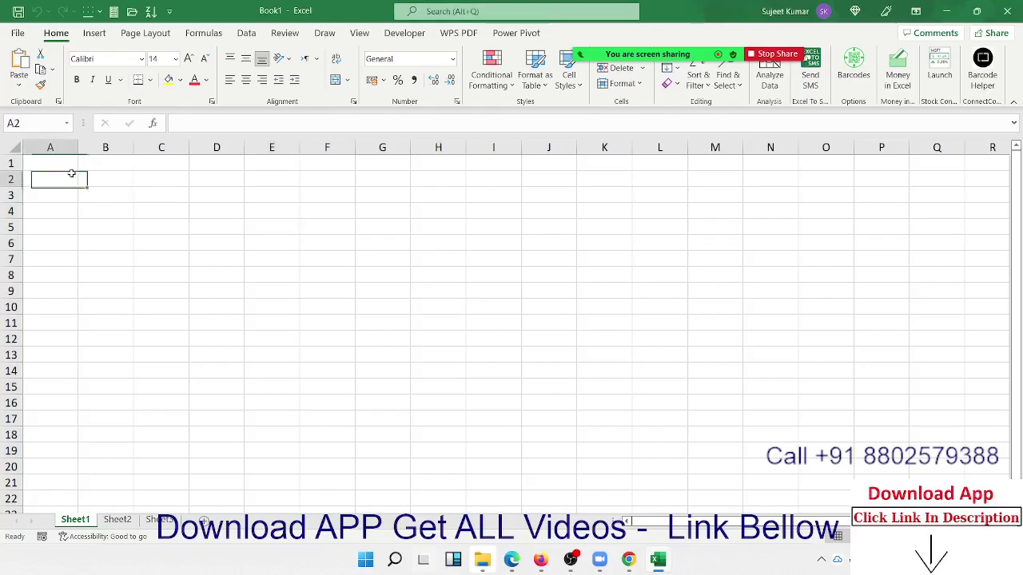
{"action": "left_click_drag", "start_coordinate": [71, 160], "coordinate": [324, 286]}
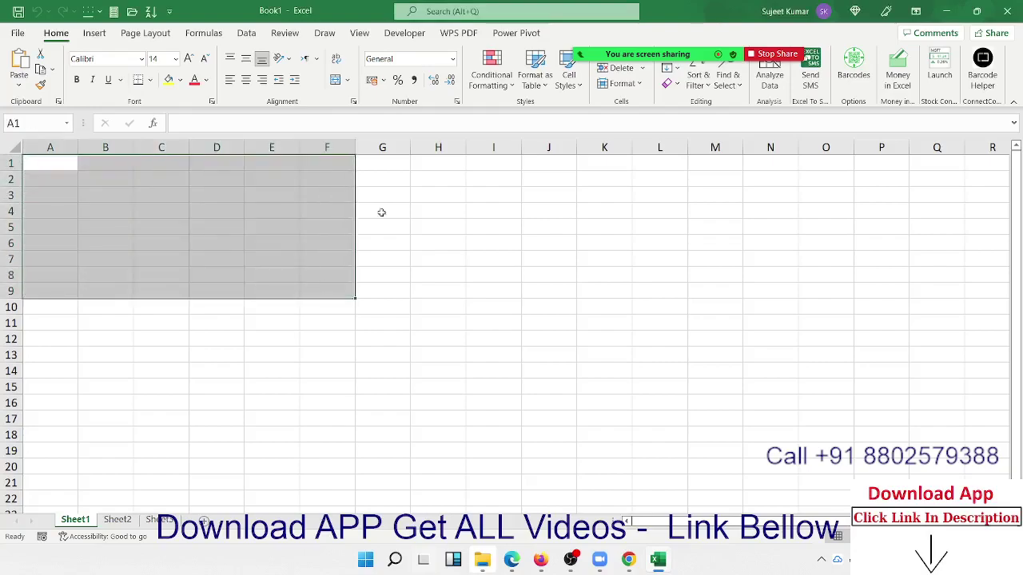
{"action": "left_click", "coordinate": [405, 32]}
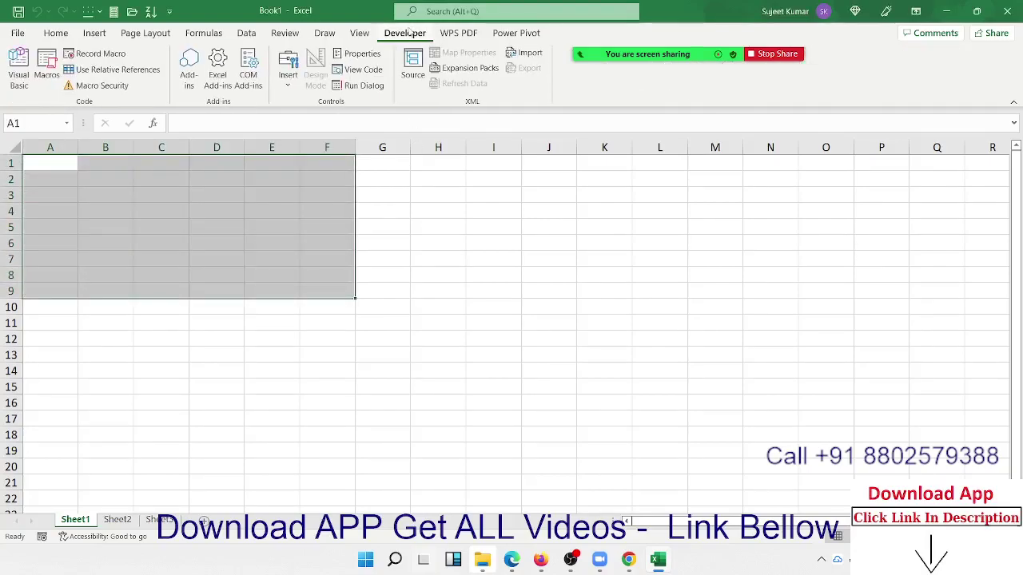
Step: Open the VBA editor and arrange it side by side with the workbook
{"action": "left_click", "coordinate": [18, 71]}
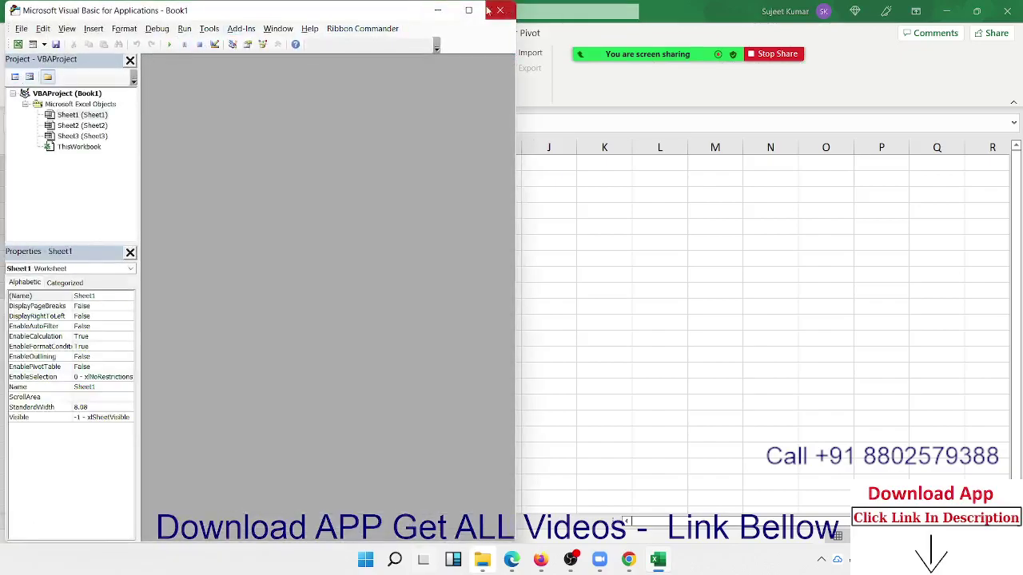
{"action": "mouse_move", "coordinate": [468, 10]}
{"action": "left_click", "coordinate": [414, 49]}
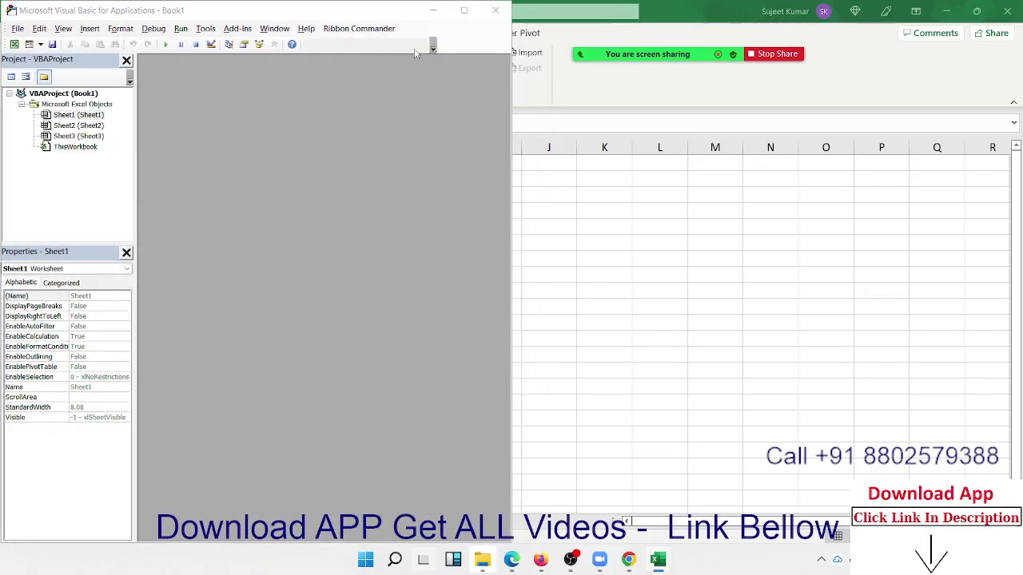
{"action": "left_click", "coordinate": [611, 122]}
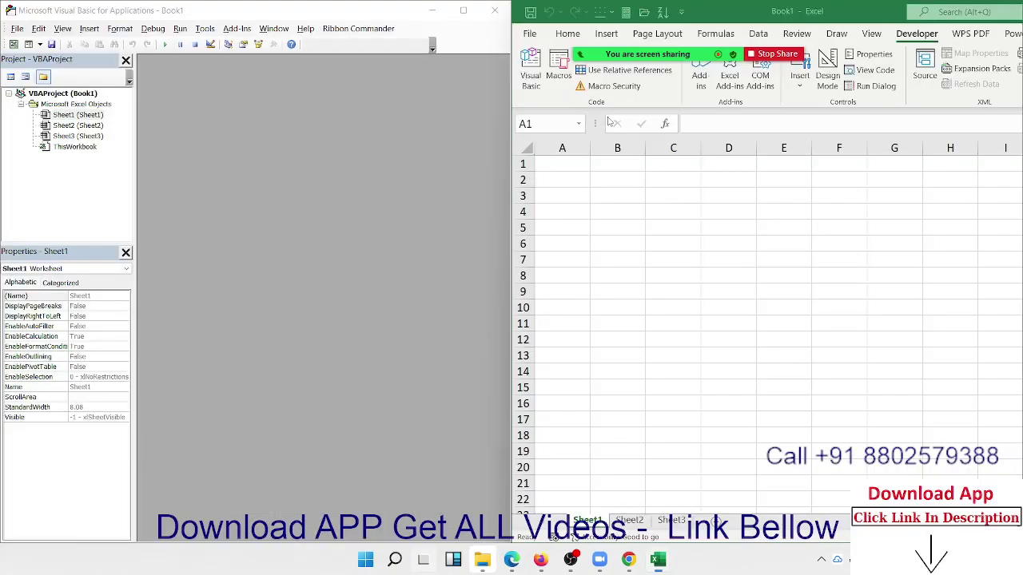
{"action": "left_click_drag", "start_coordinate": [509, 243], "coordinate": [531, 242]}
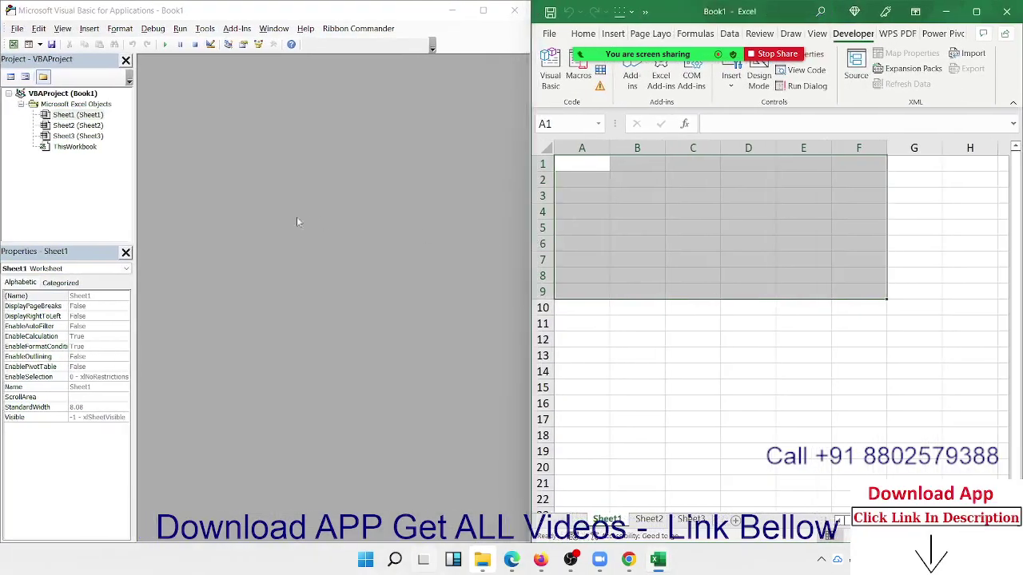
{"action": "left_click", "coordinate": [88, 171]}
Step: Insert Module1 and declare an empty Sub rr() macro
{"action": "left_click", "coordinate": [88, 28]}
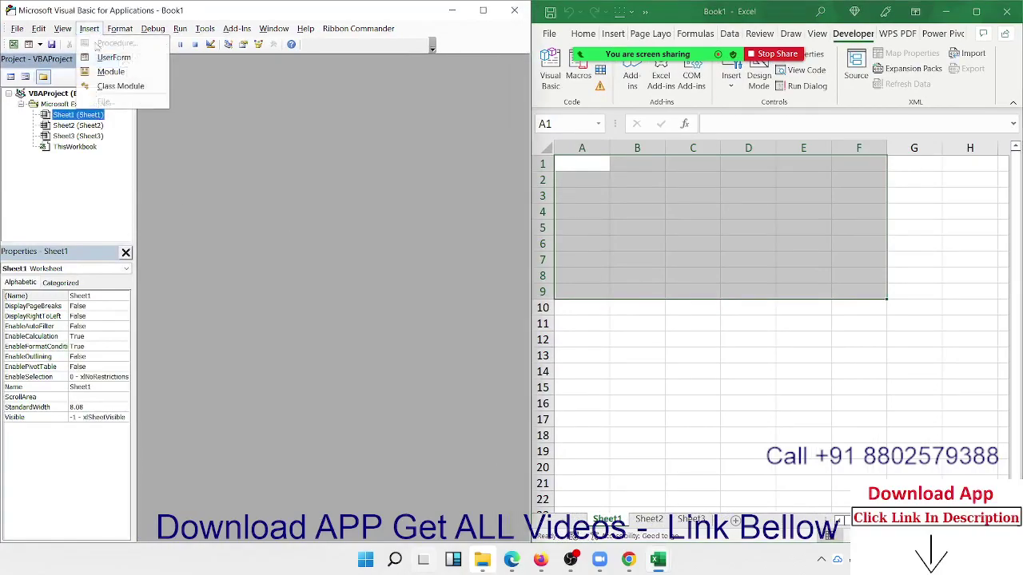
{"action": "left_click", "coordinate": [103, 70]}
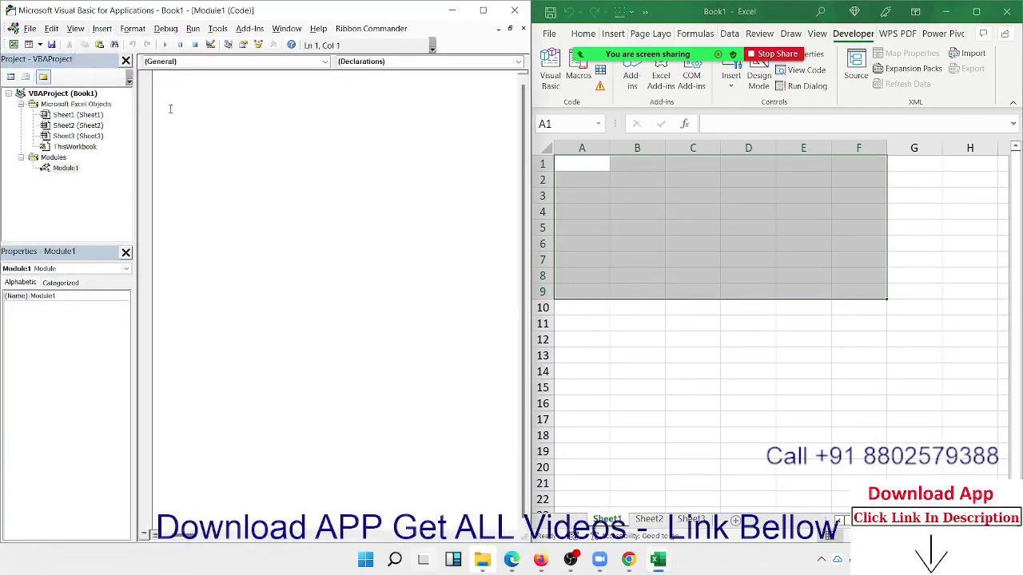
{"action": "type", "text": "s"}
{"action": "type", "text": "ub rr"}
{"action": "type", "text": "()"}
{"action": "key", "text": "Return"}
{"action": "key", "text": "Return"}
{"action": "key", "text": "Return"}
{"action": "key", "text": "Return"}
{"action": "key", "text": "Return"}
Step: Type the headers Name, Roll and Marks into A1, B1 and C1, then select A1:C1
{"action": "left_click", "coordinate": [649, 174]}
{"action": "left_click", "coordinate": [605, 163]}
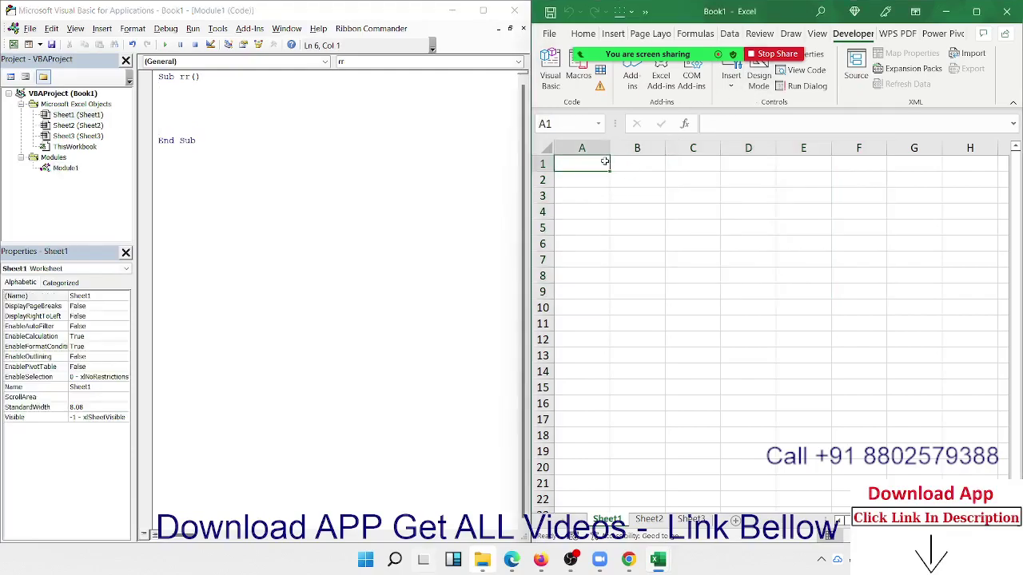
{"action": "type", "text": "NAme"}
{"action": "key", "text": "Tab"}
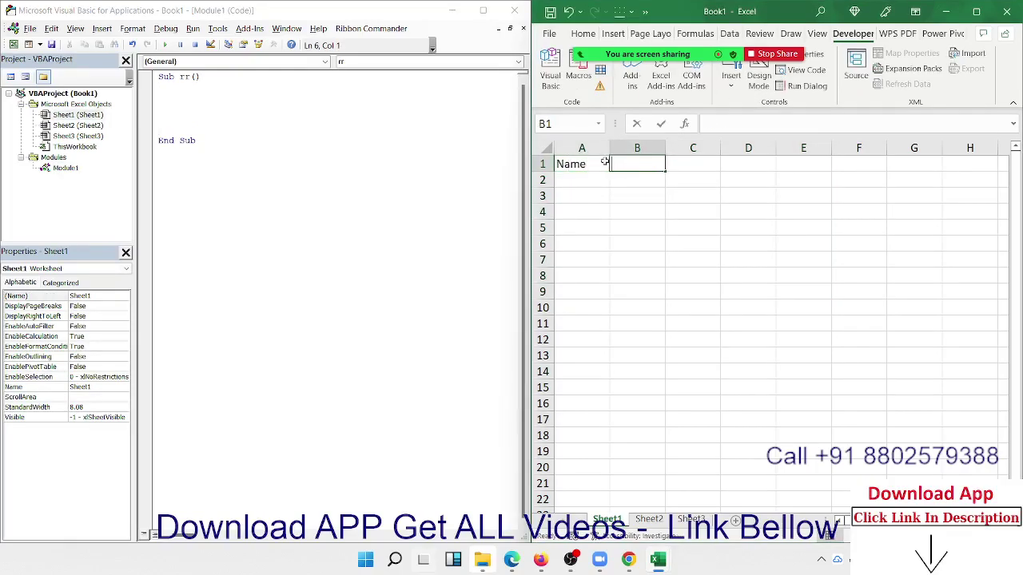
{"action": "type", "text": "Rol"}
{"action": "key", "text": "Tab"}
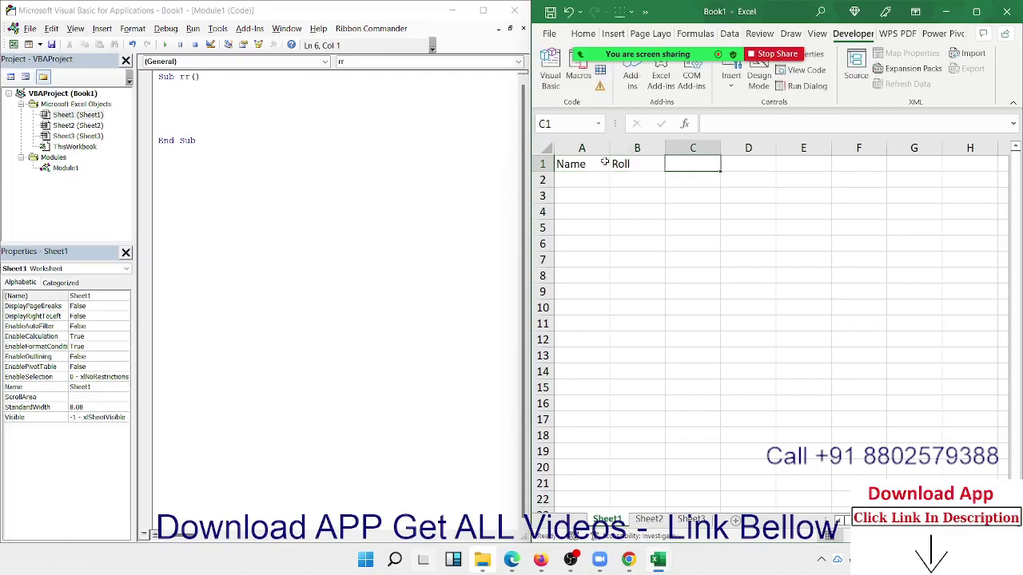
{"action": "type", "text": "Marks"}
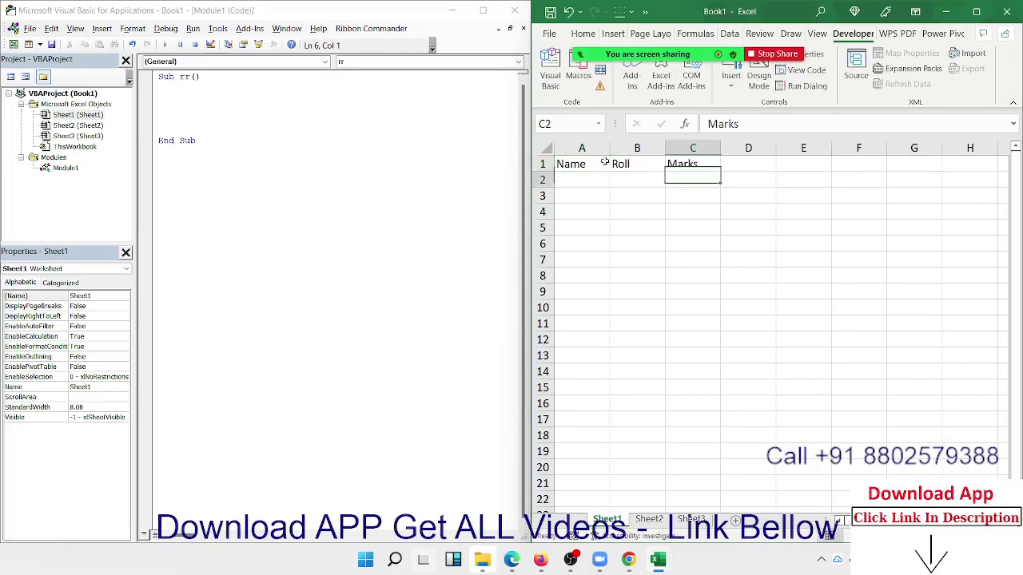
{"action": "key", "text": "ctrl+Return"}
{"action": "key", "text": "shift+Left"}
{"action": "key", "text": "shift+Left"}
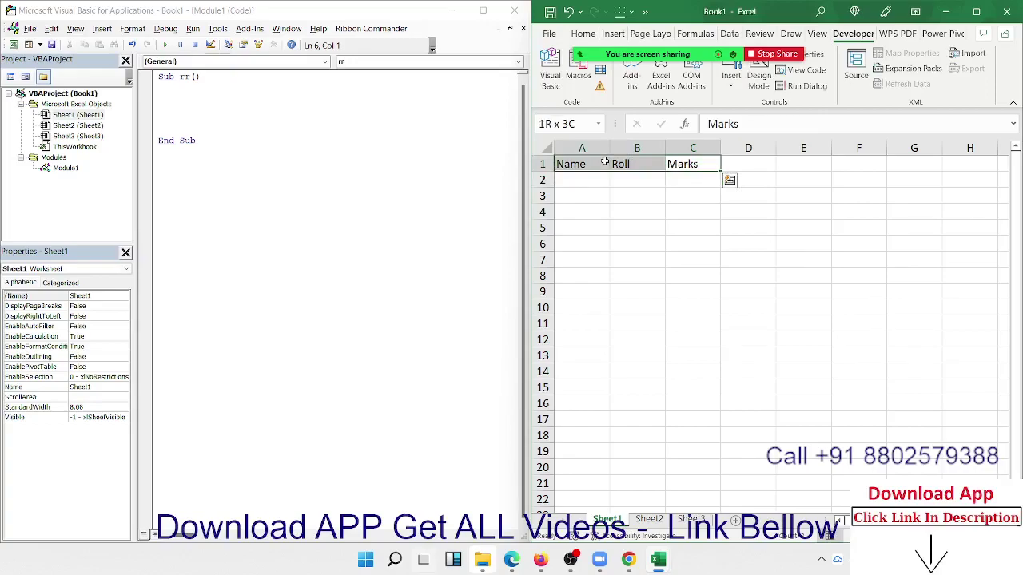
Step: Add macro lines setting the A1:C1 font name to "Arial" and size to 14
{"action": "left_click", "coordinate": [190, 97]}
{"action": "type", "text": "ra"}
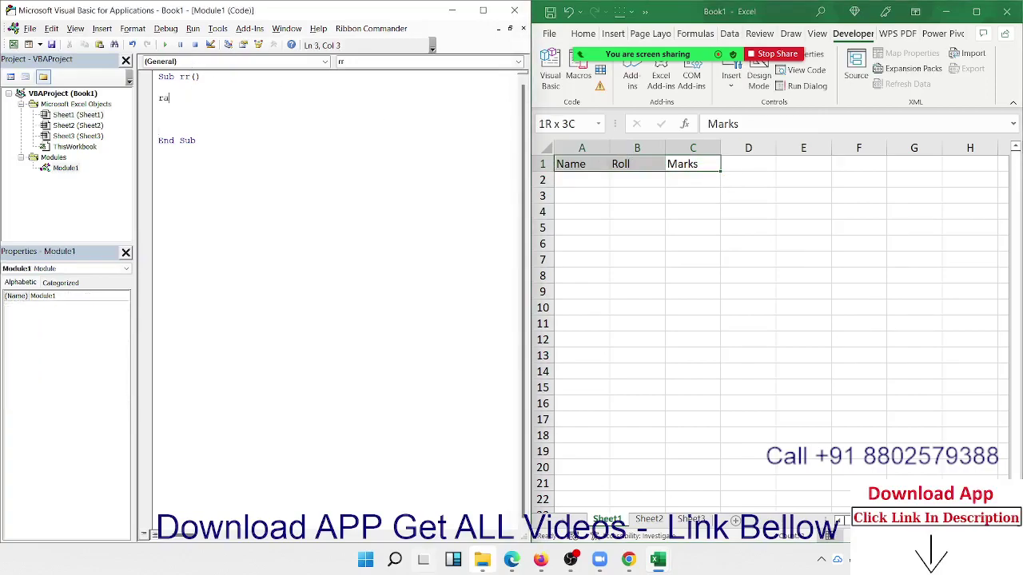
{"action": "type", "text": "nge("}
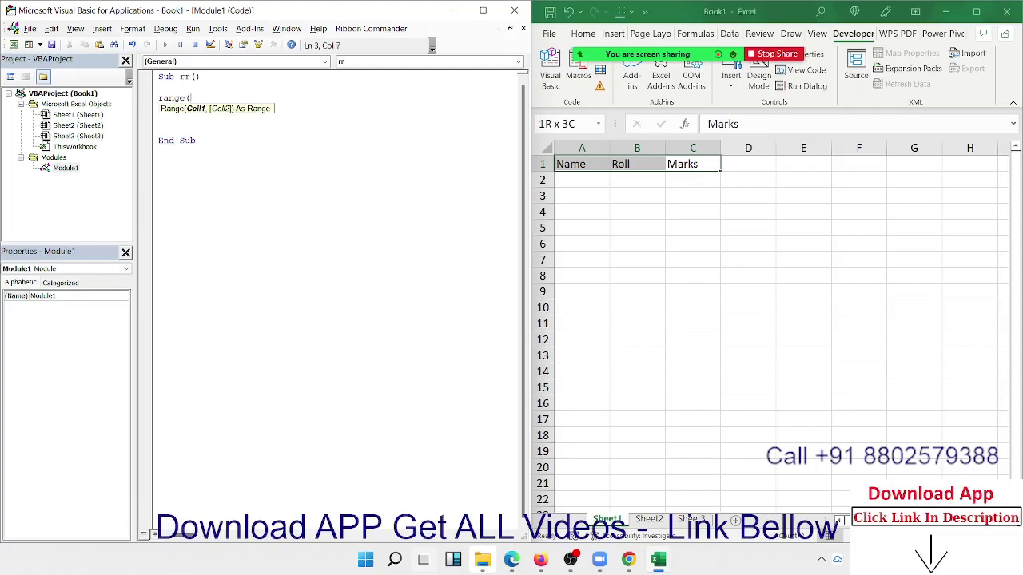
{"action": "type", "text": "\"A1:"}
{"action": "type", "text": "C1\""}
{"action": "type", "text": ").Fo"}
{"action": "key", "text": "Tab"}
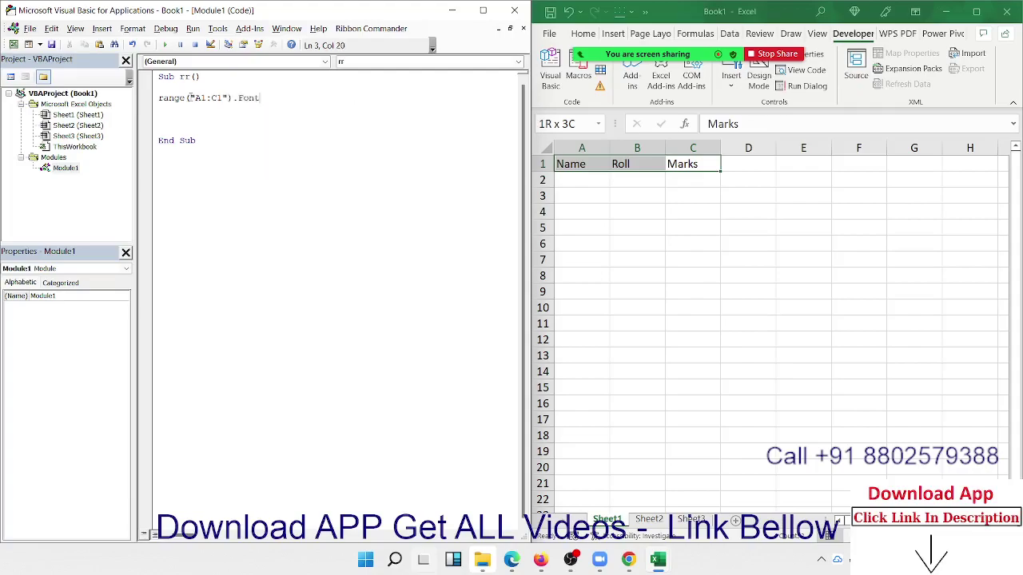
{"action": "type", "text": ".Font."}
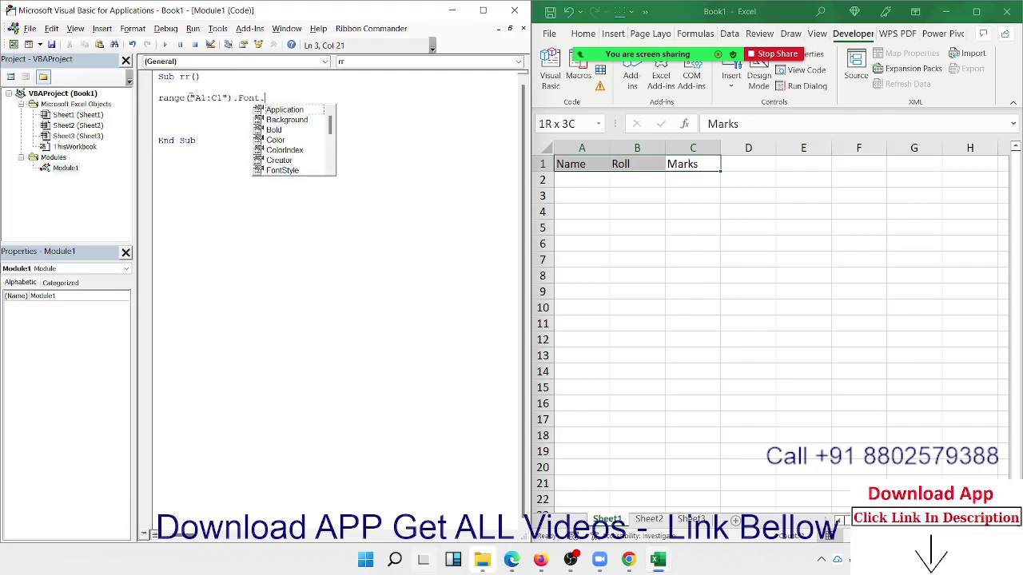
{"action": "type", "text": "Name "}
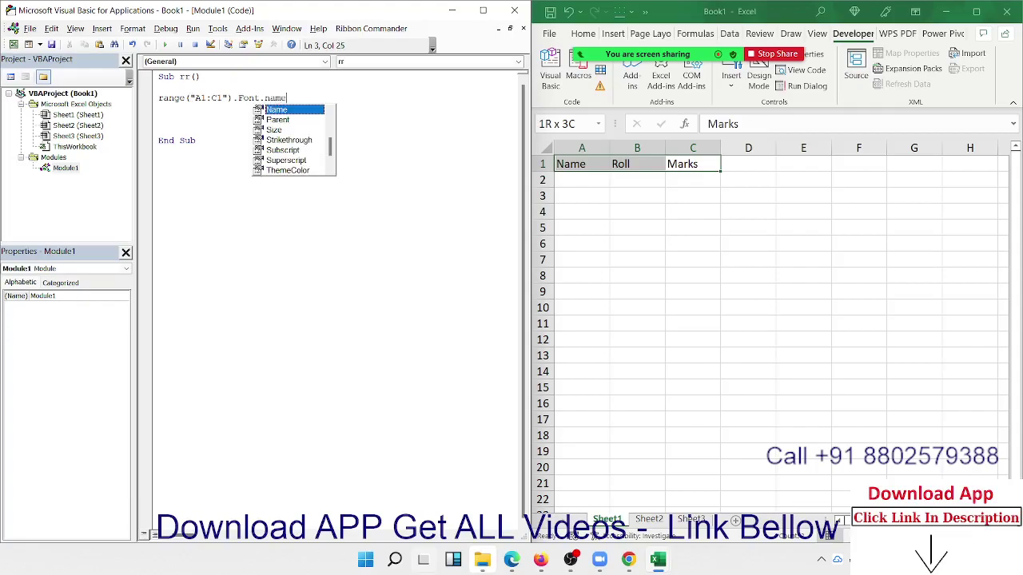
{"action": "type", "text": "= "}
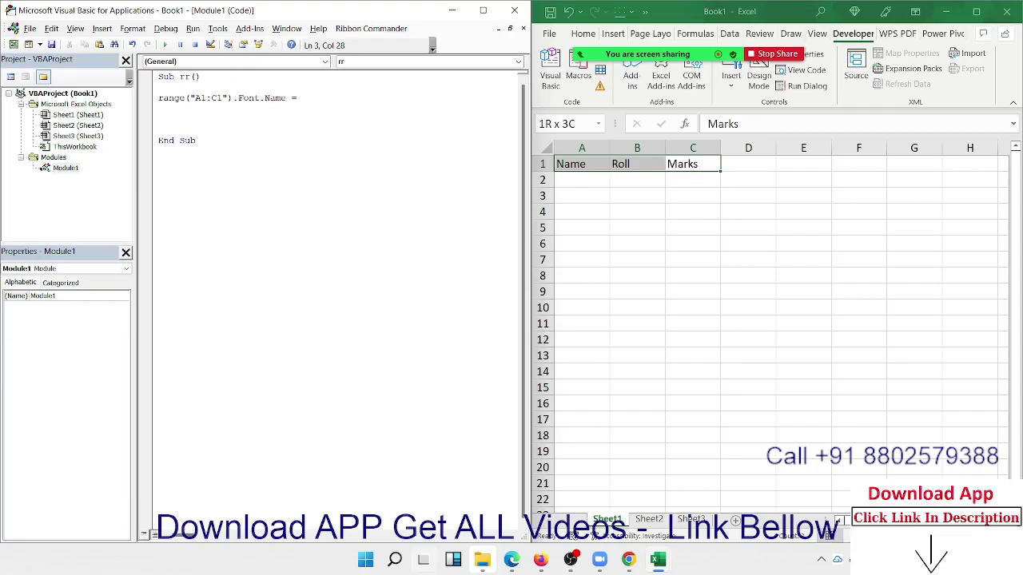
{"action": "type", "text": "\"Arial"}
{"action": "key", "text": "Return"}
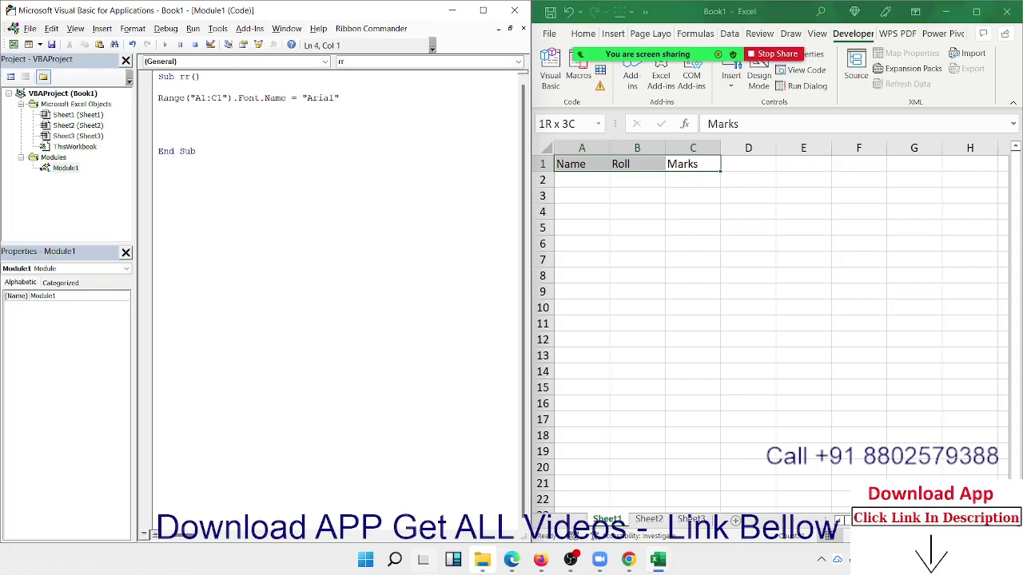
{"action": "type", "text": "range("}
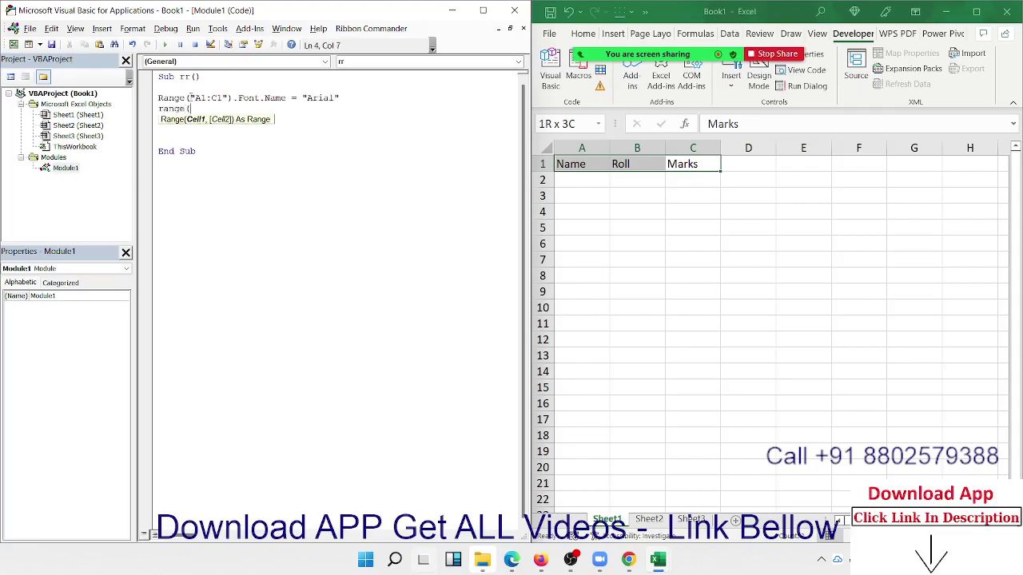
{"action": "type", "text": "\"A1:"}
{"action": "type", "text": "C1\")"}
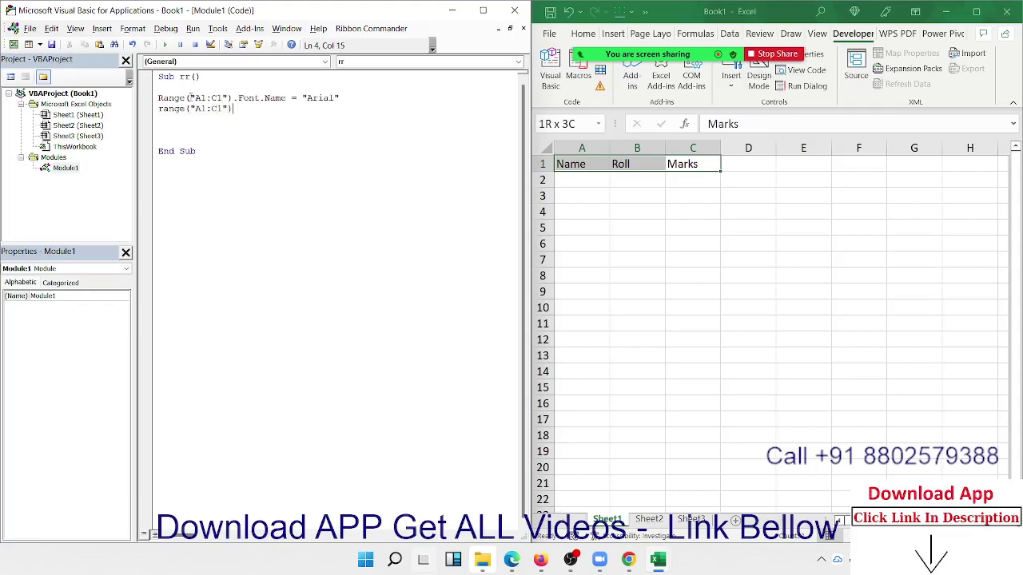
{"action": "type", "text": ".fon"}
{"action": "key", "text": "Tab"}
{"action": "type", "text": "."}
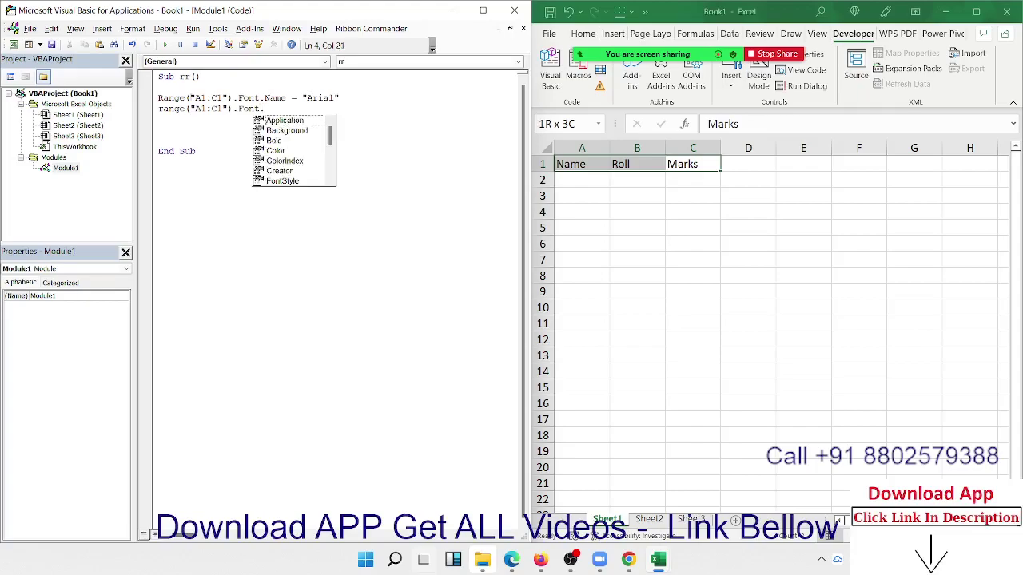
{"action": "type", "text": "si"}
{"action": "key", "text": "Tab"}
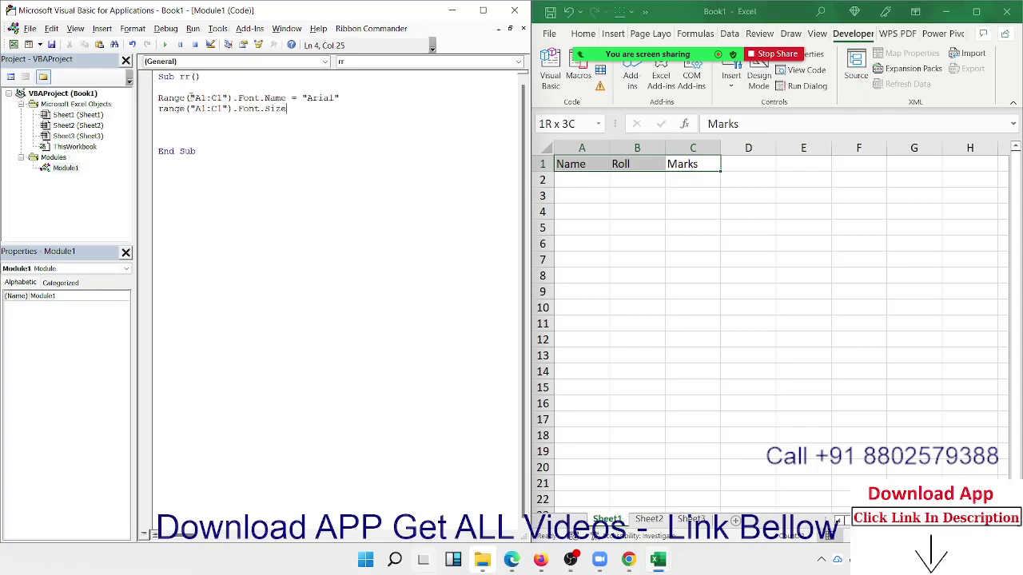
{"action": "type", "text": "= 14"}
{"action": "key", "text": "Return"}
Step: Add a line setting Range("A1:C1").Font.Color = vbGreen
{"action": "type", "text": "rang"}
{"action": "type", "text": "e(\"A"}
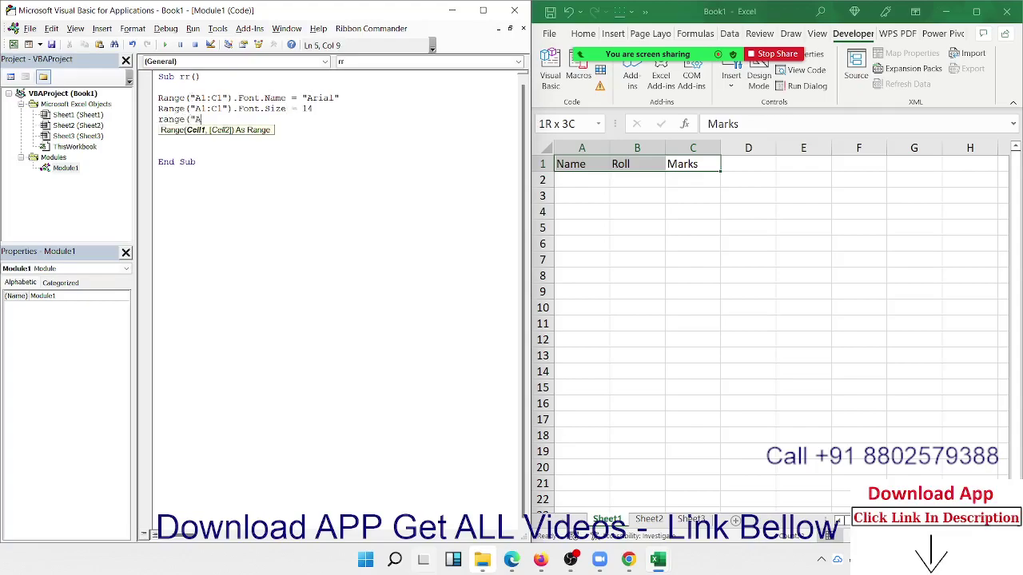
{"action": "type", "text": "1:C1"}
{"action": "type", "text": "\")"}
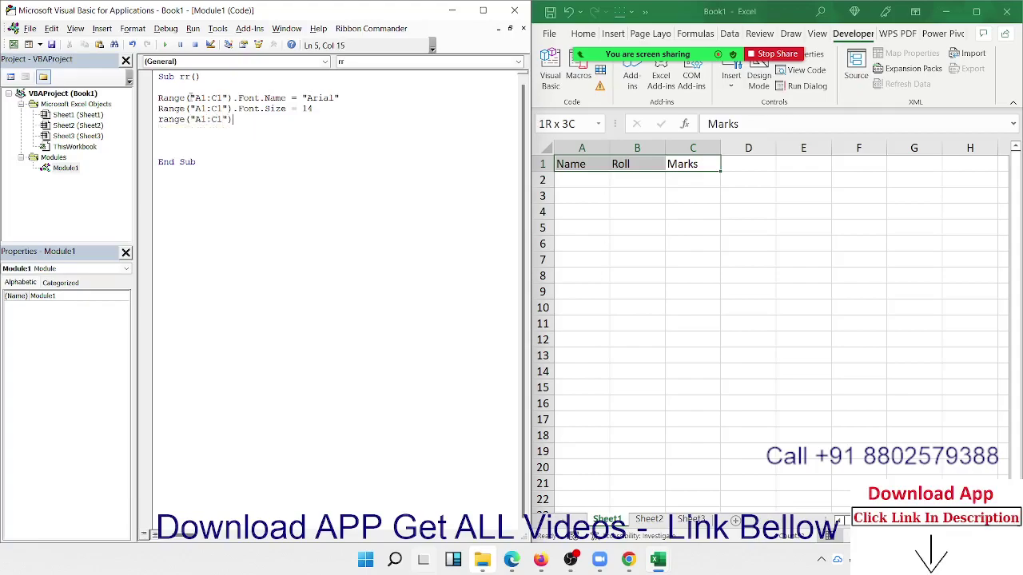
{"action": "type", "text": ".fo"}
{"action": "key", "text": "Tab"}
{"action": "type", "text": ".co"}
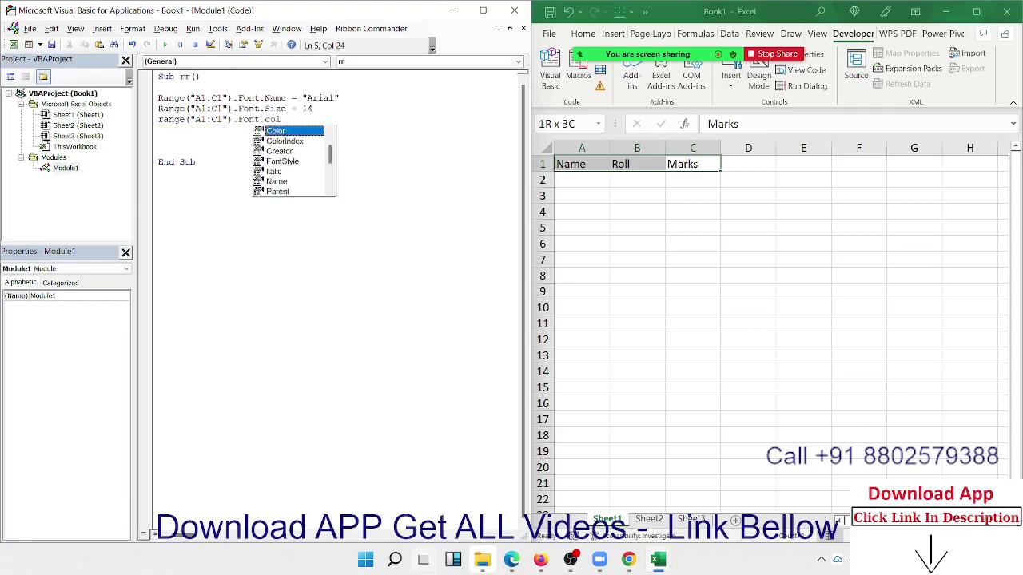
{"action": "key", "text": "Tab"}
{"action": "type", "text": "="}
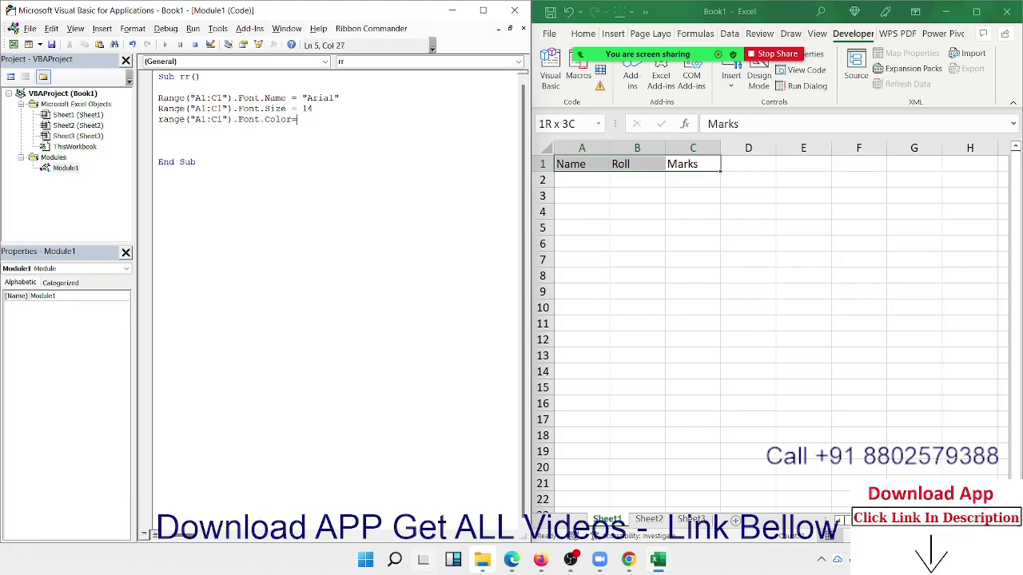
{"action": "type", "text": "vbgree"}
{"action": "type", "text": "l"}
{"action": "key", "text": "BackSpace"}
{"action": "type", "text": "n"}
{"action": "key", "text": "Return"}
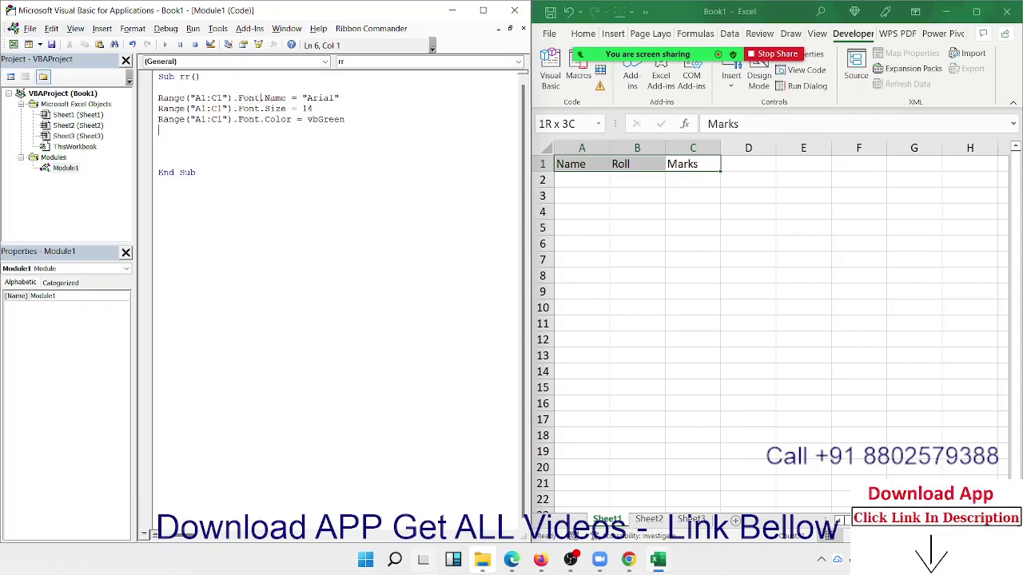
Step: Highlight the repeated range references, then run the rr macro
{"action": "left_click_drag", "start_coordinate": [259, 98], "coordinate": [158, 97]}
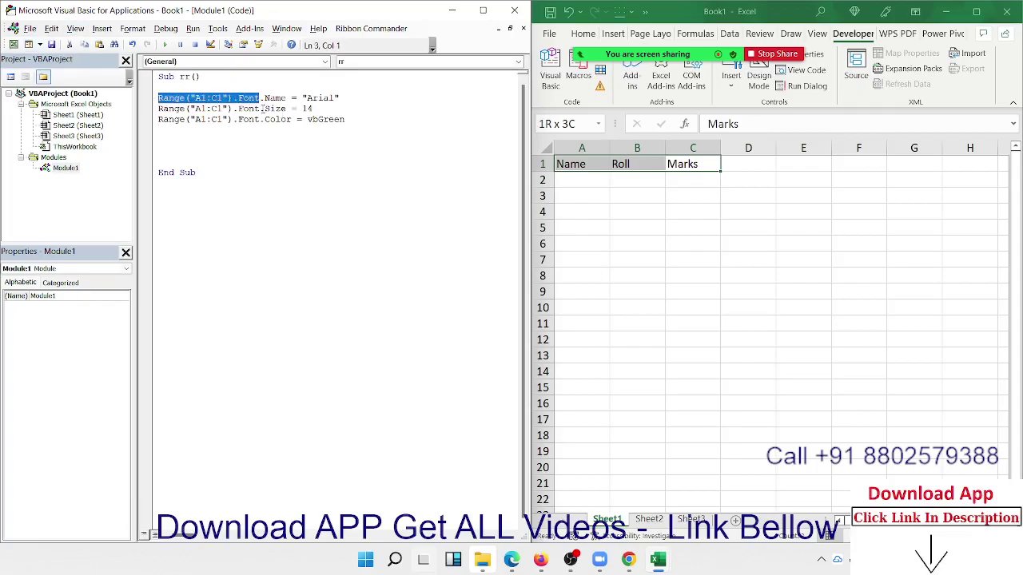
{"action": "left_click_drag", "start_coordinate": [260, 109], "coordinate": [158, 98]}
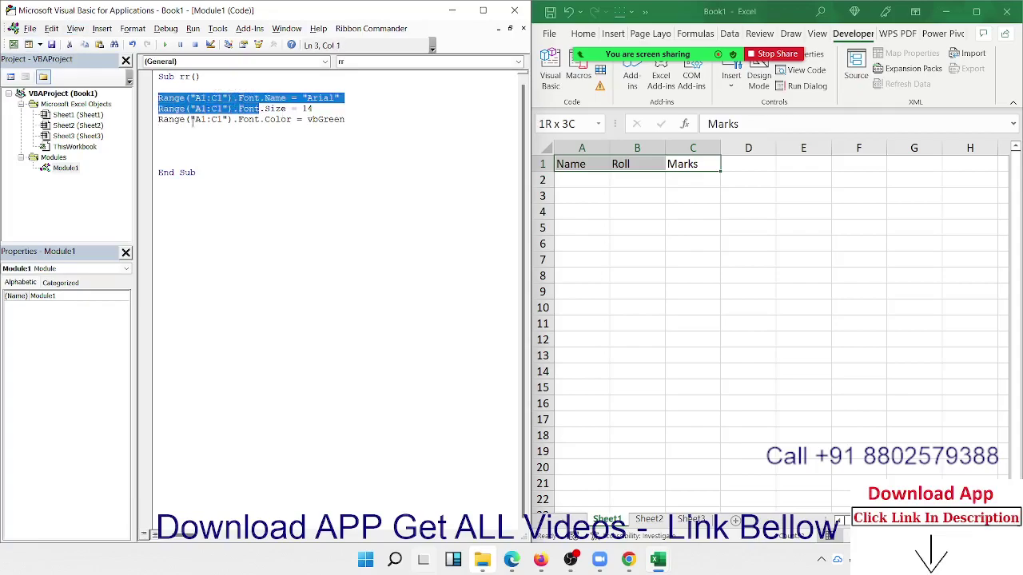
{"action": "left_click", "coordinate": [190, 119]}
{"action": "left_click", "coordinate": [165, 46]}
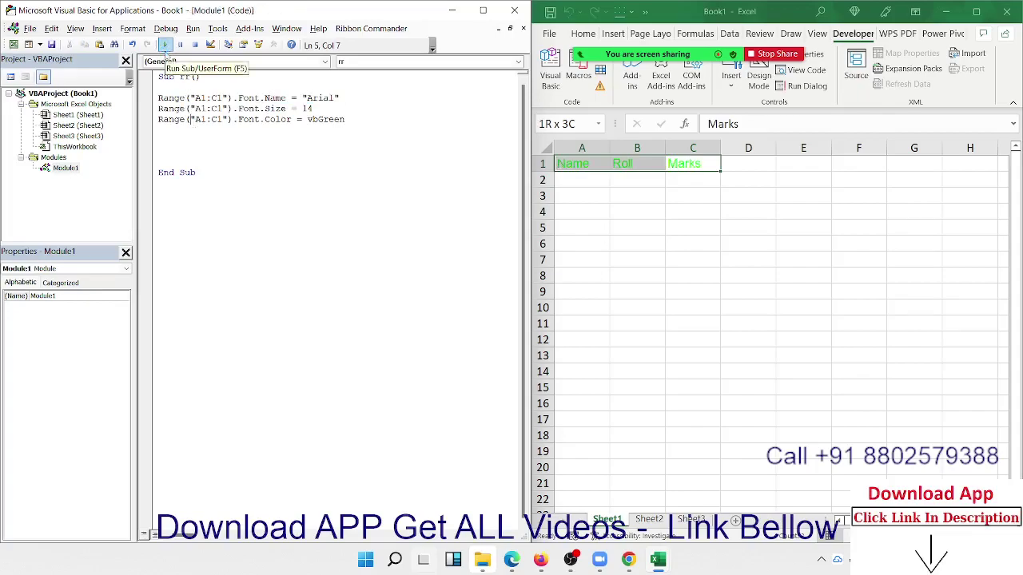
Step: Write the With Range("a1:C1").Font line below the existing code
{"action": "left_click", "coordinate": [177, 143]}
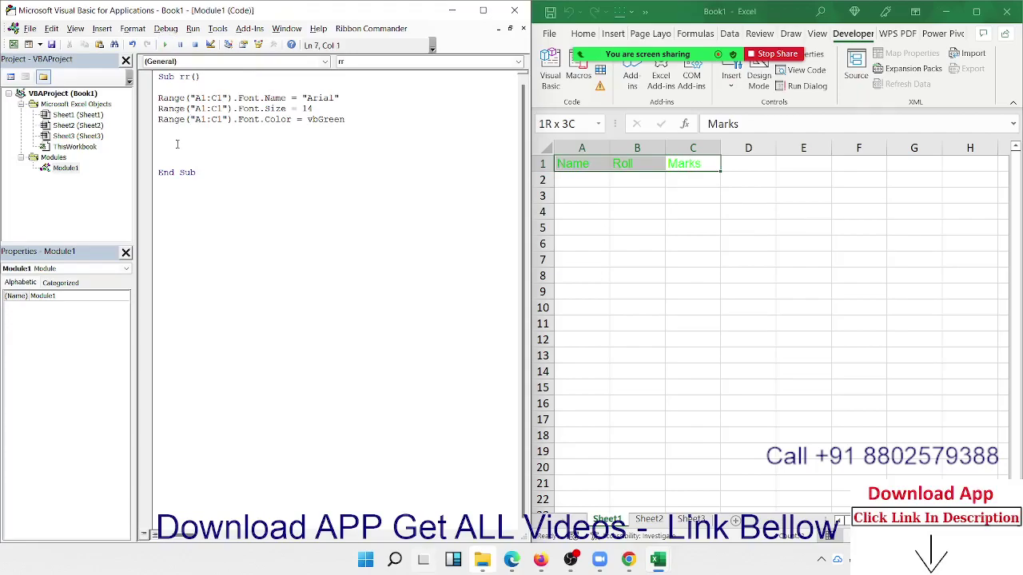
{"action": "type", "text": "with e"}
{"action": "type", "text": "a"}
{"action": "key", "text": "BackSpace"}
{"action": "key", "text": "BackSpace"}
{"action": "type", "text": "RANGE"}
{"action": "type", "text": "(\"a"}
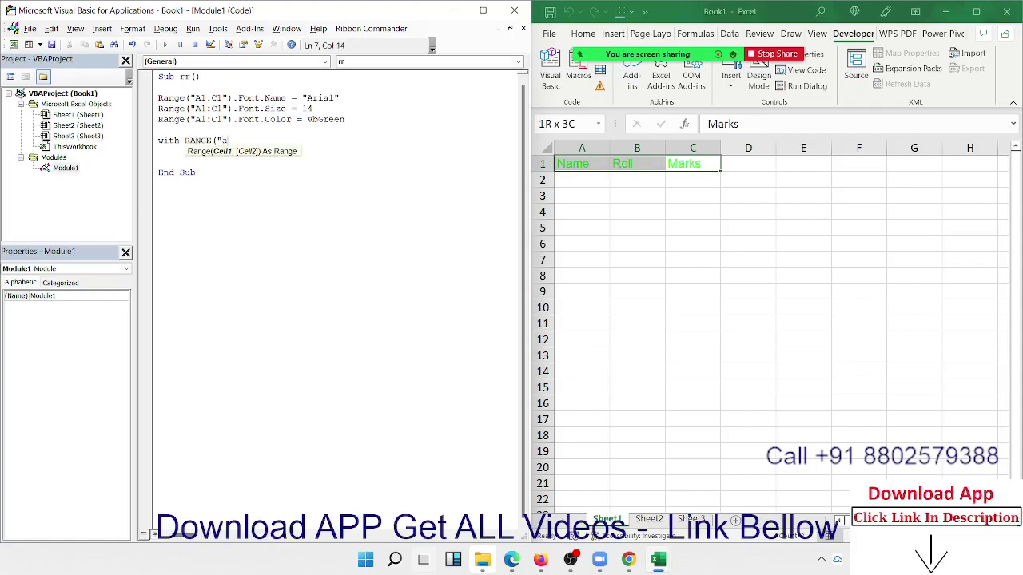
{"action": "type", "text": "1:"}
{"action": "type", "text": "C1"}
{"action": "type", "text": "\")"}
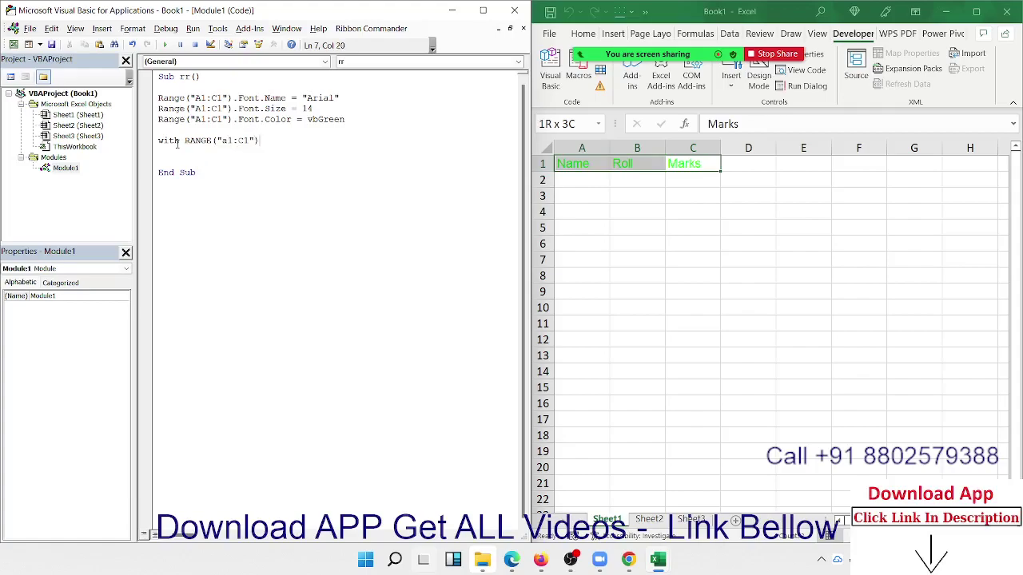
{"action": "type", "text": "."}
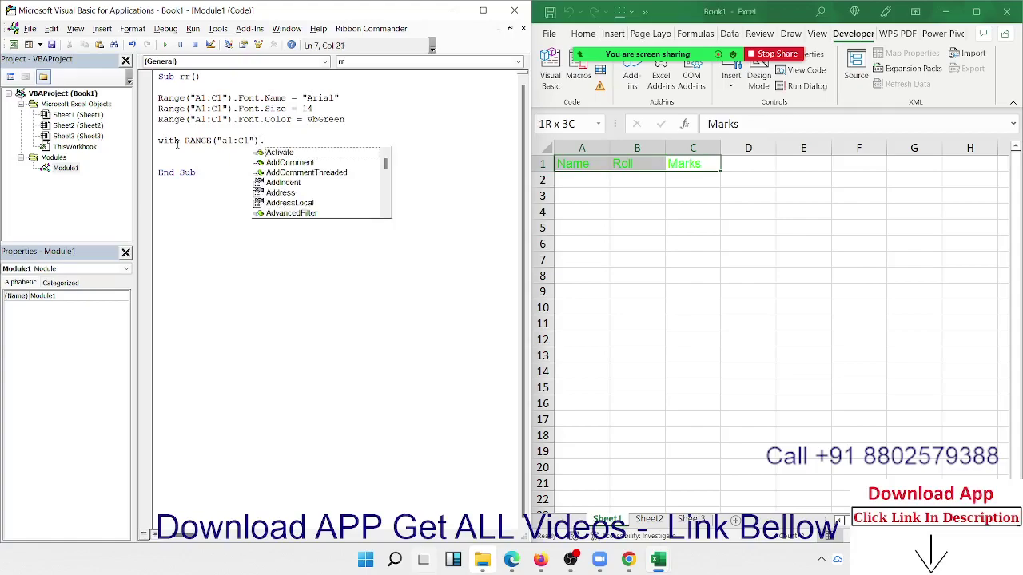
{"action": "type", "text": "Fon"}
{"action": "key", "text": "Tab"}
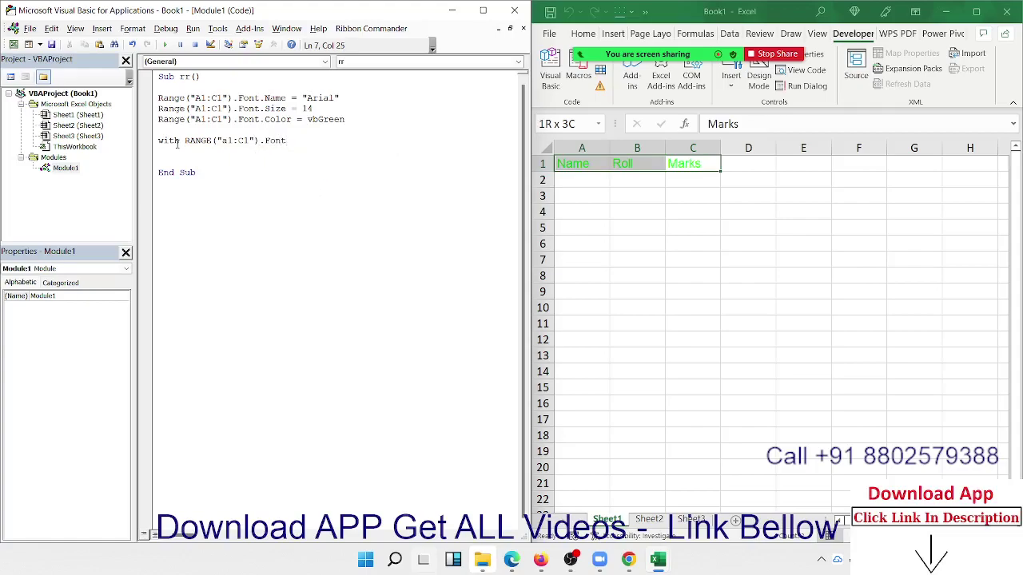
{"action": "key", "text": "Return"}
{"action": "key", "text": "Return"}
{"action": "type", "text": "."}
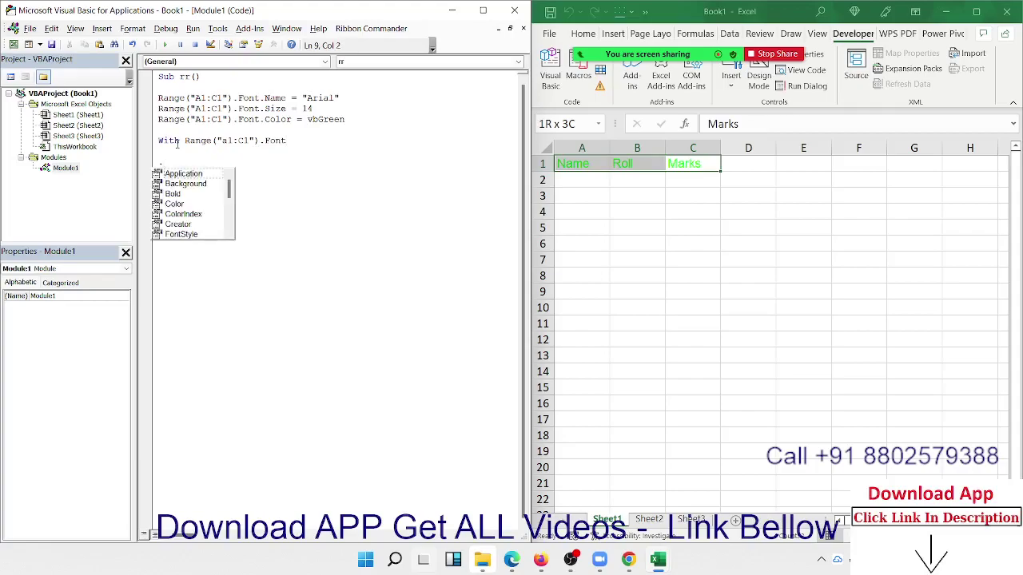
{"action": "key", "text": "BackSpace"}
{"action": "key", "text": "Up"}
Step: Add .Name = "Arial" and .Color = vbBlue inside the With block
{"action": "type", "text": "."}
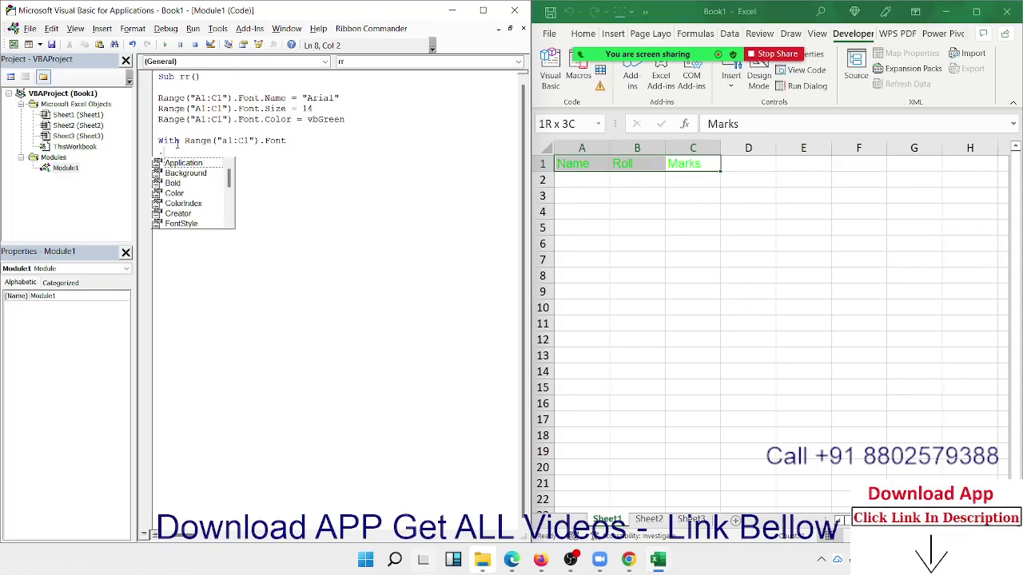
{"action": "type", "text": "col"}
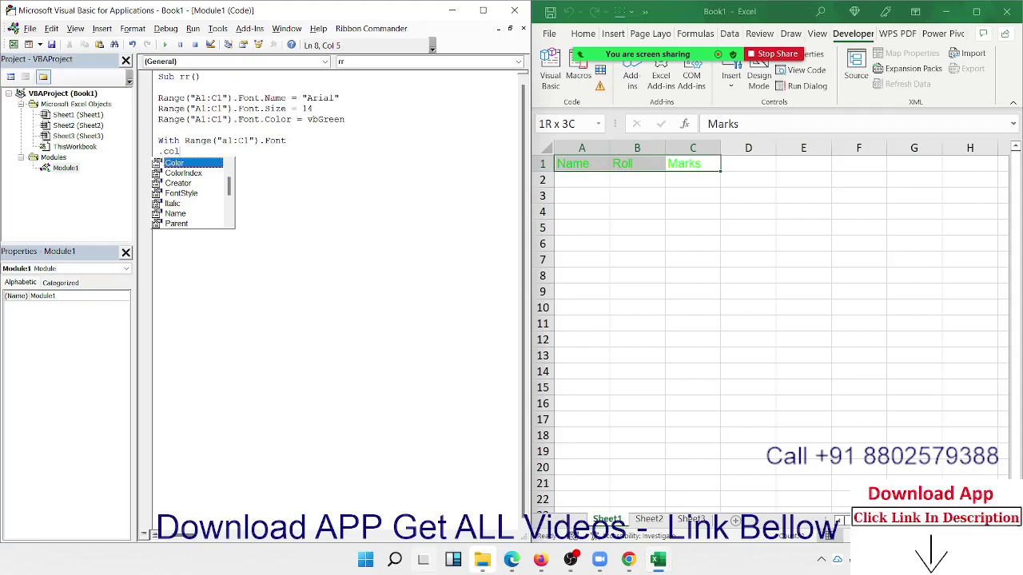
{"action": "key", "text": "BackSpace"}
{"action": "key", "text": "BackSpace"}
{"action": "key", "text": "BackSpace"}
{"action": "type", "text": "na"}
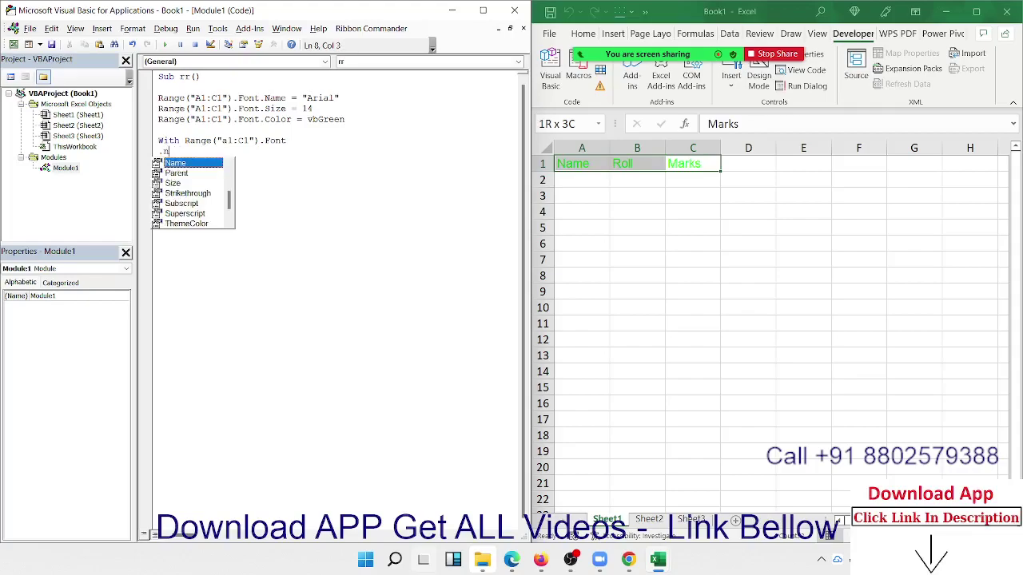
{"action": "key", "text": "Tab"}
{"action": "type", "text": "= \"A"}
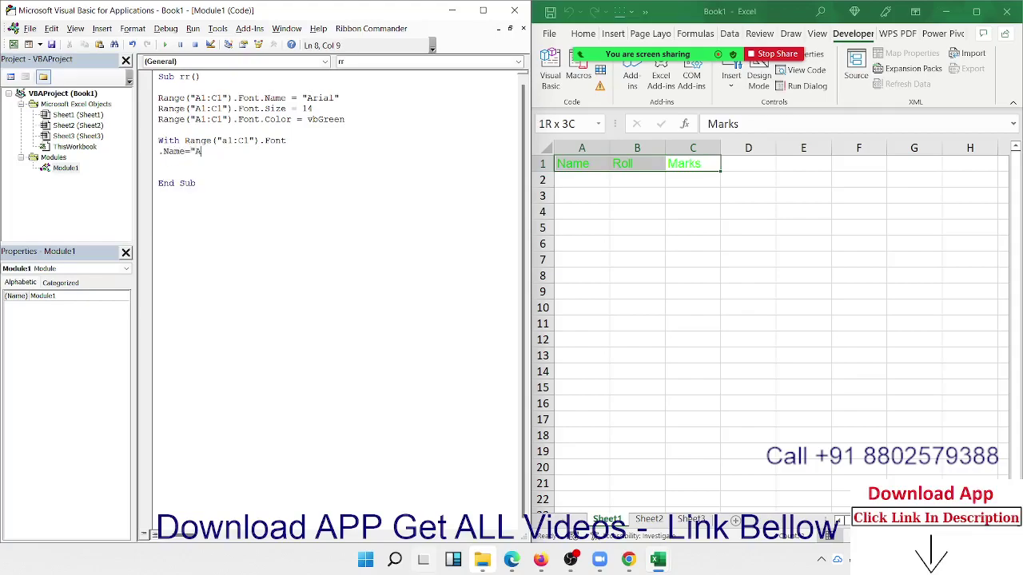
{"action": "type", "text": "rial\""}
{"action": "key", "text": "Return"}
{"action": "type", "text": "."}
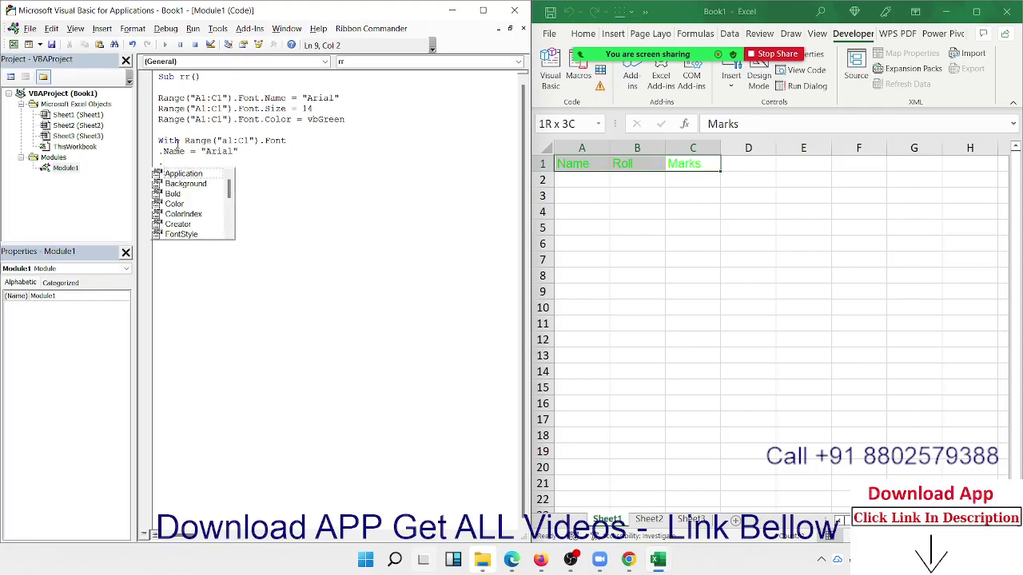
{"action": "type", "text": "co"}
{"action": "key", "text": "Tab"}
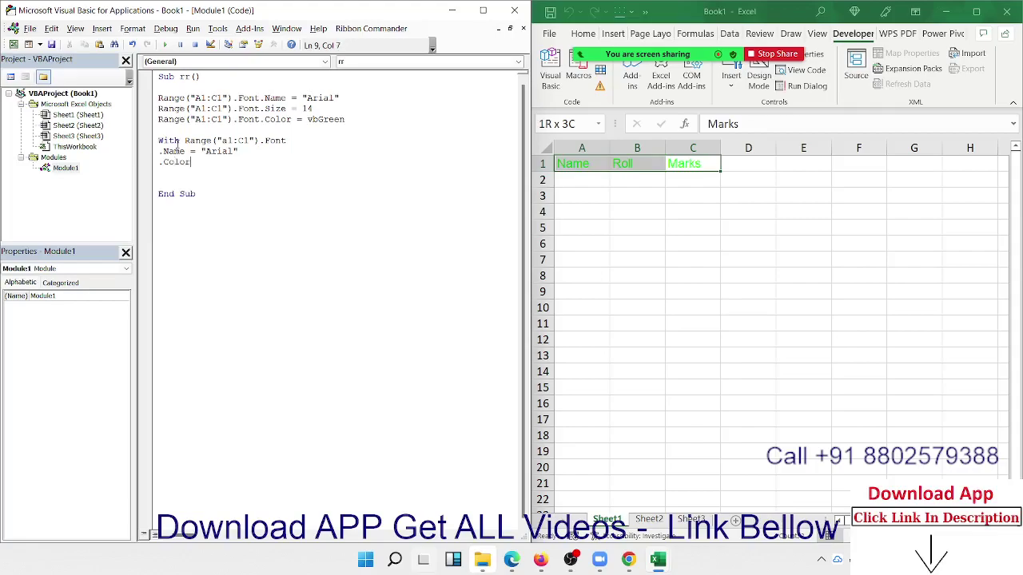
{"action": "type", "text": " = vb"}
{"action": "type", "text": "Bl"}
{"action": "type", "text": "ue"}
{"action": "key", "text": "Return"}
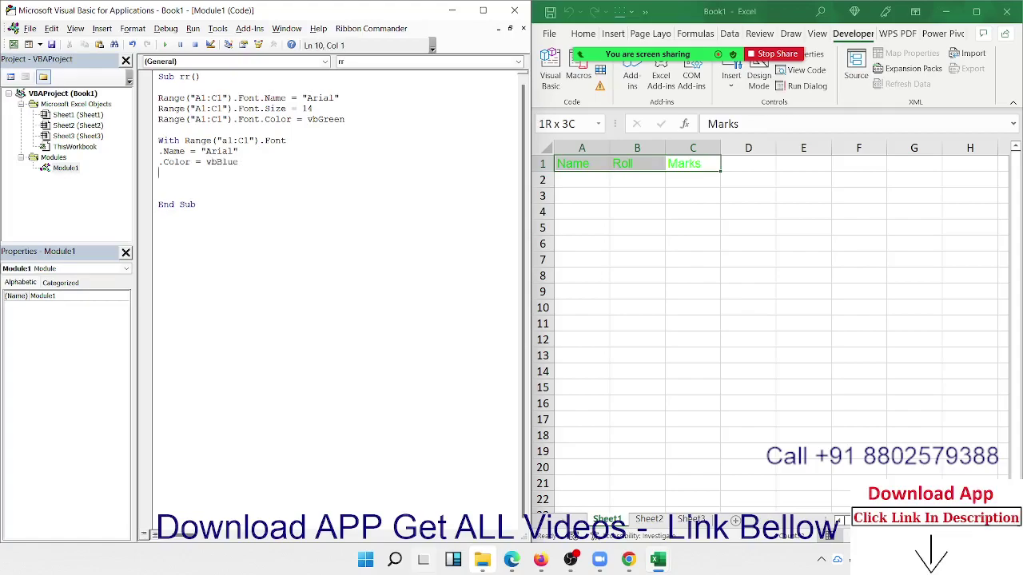
Step: Add .Size = 14 and begin a .Underline line
{"action": "type", "text": ".si"}
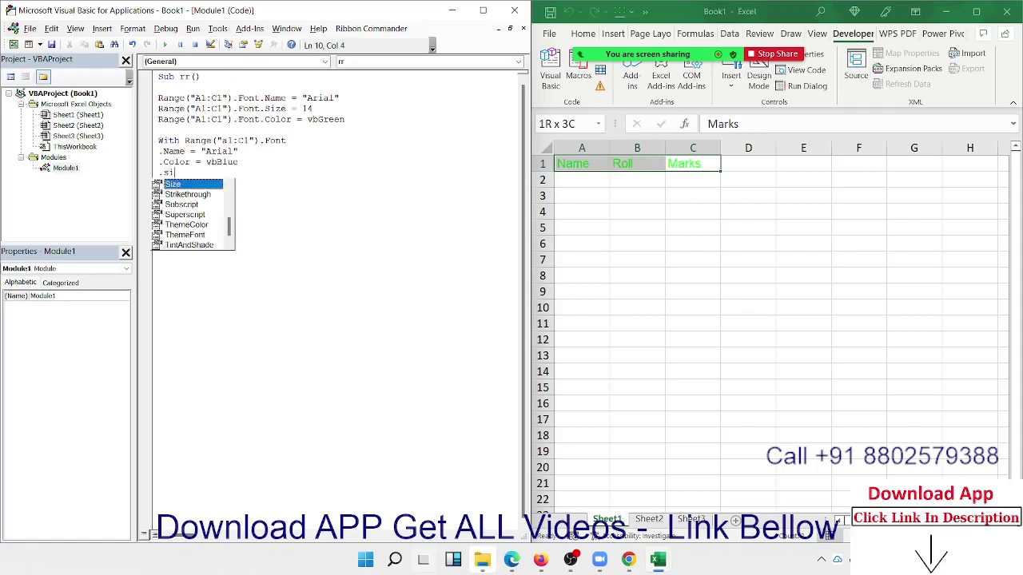
{"action": "key", "text": "Tab"}
{"action": "type", "text": "= "}
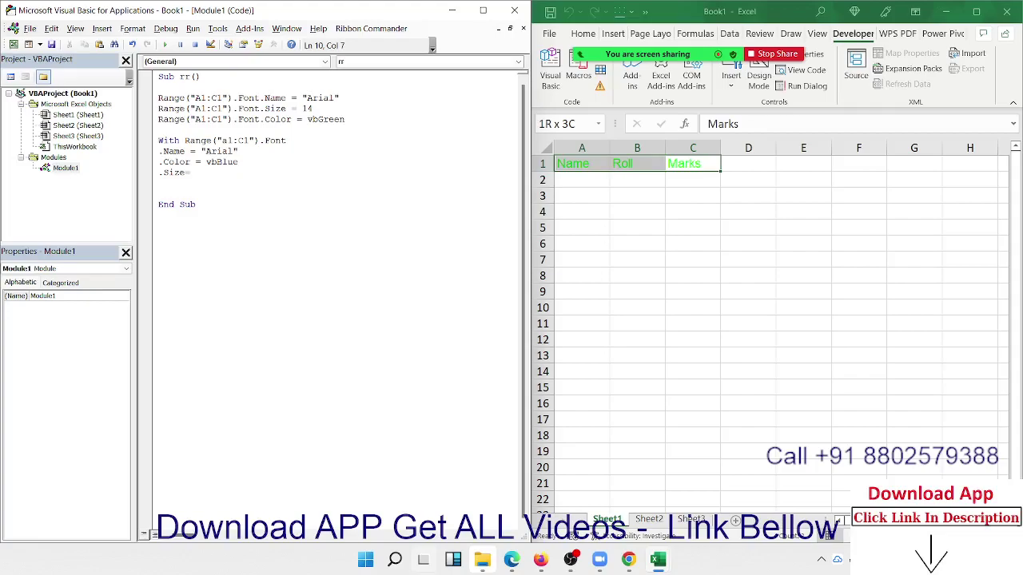
{"action": "type", "text": "14"}
{"action": "key", "text": "Return"}
{"action": "type", "text": "."}
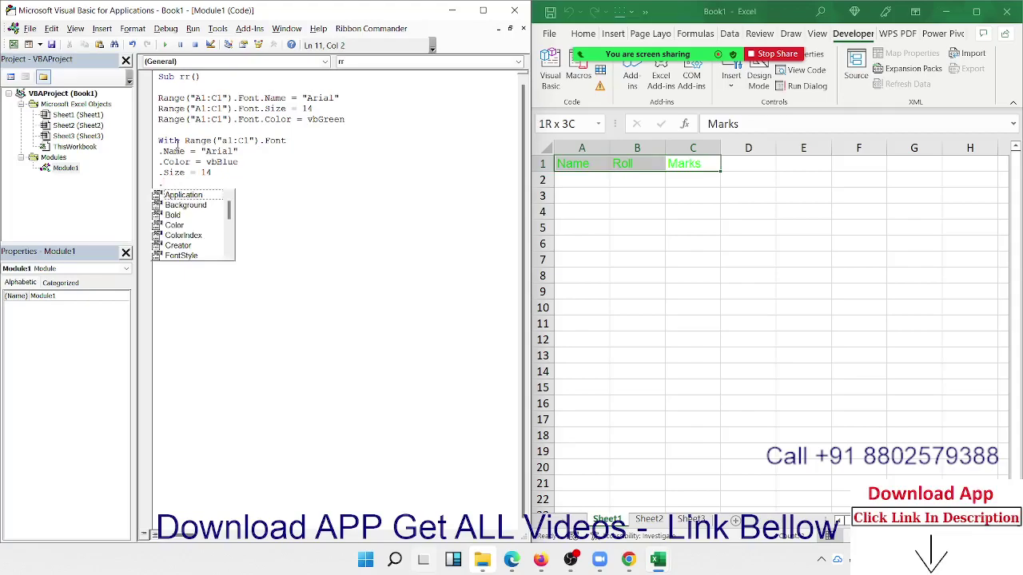
{"action": "type", "text": "u"}
Step: Set .Underline, .Bold and .Italic to True inside the With block
{"action": "key", "text": "Tab"}
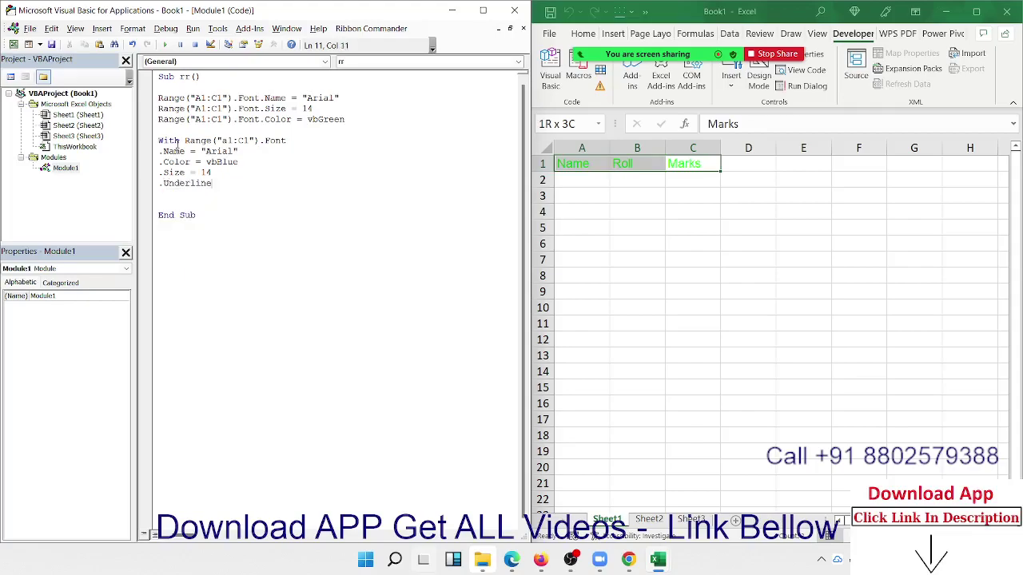
{"action": "type", "text": "=tru"}
{"action": "type", "text": "e"}
{"action": "key", "text": "Return"}
{"action": "type", "text": "."}
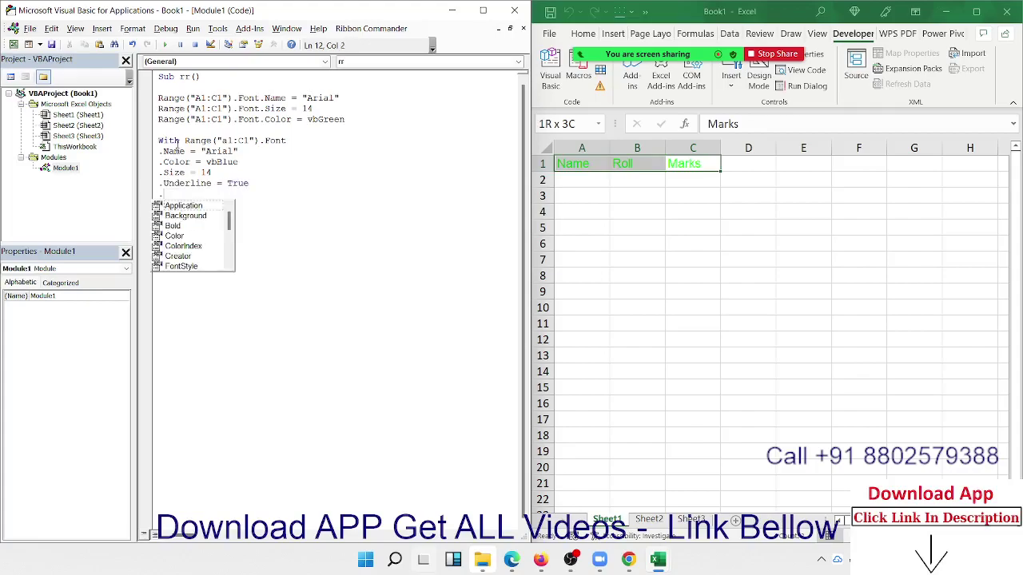
{"action": "type", "text": "Bold "}
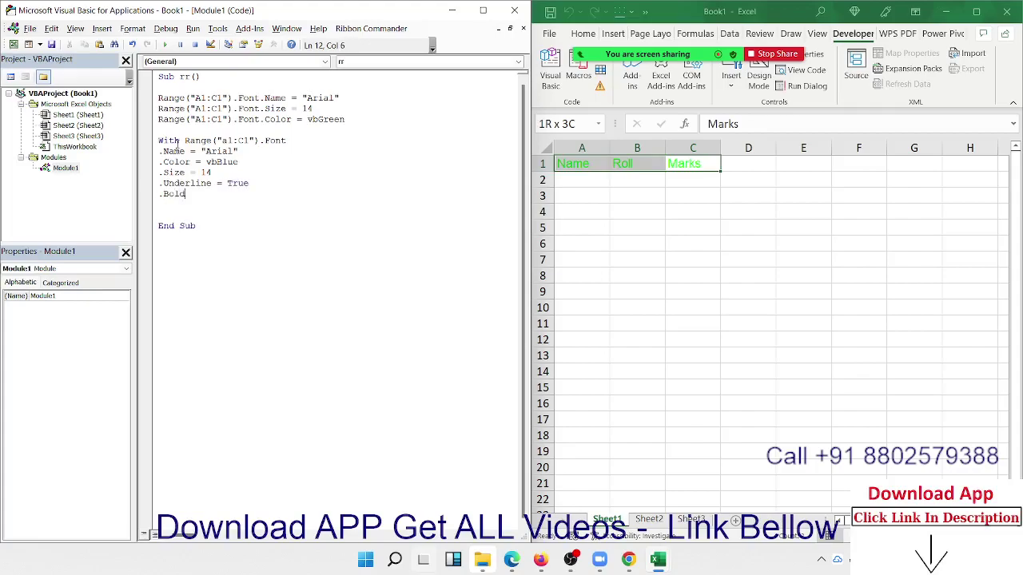
{"action": "type", "text": "= Tru"}
{"action": "type", "text": "e"}
{"action": "key", "text": "Return"}
{"action": "type", "text": ".i"}
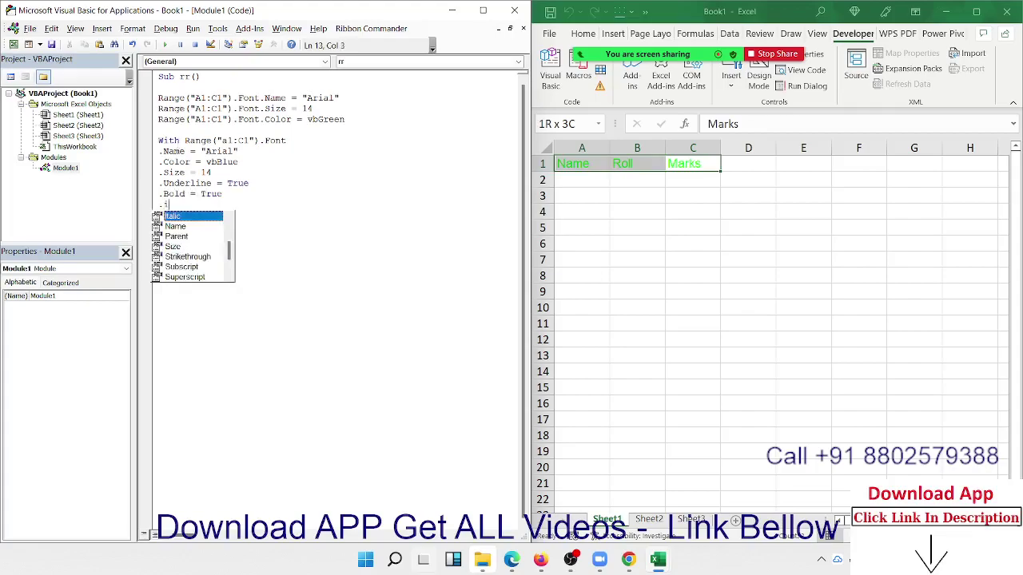
{"action": "key", "text": "Tab"}
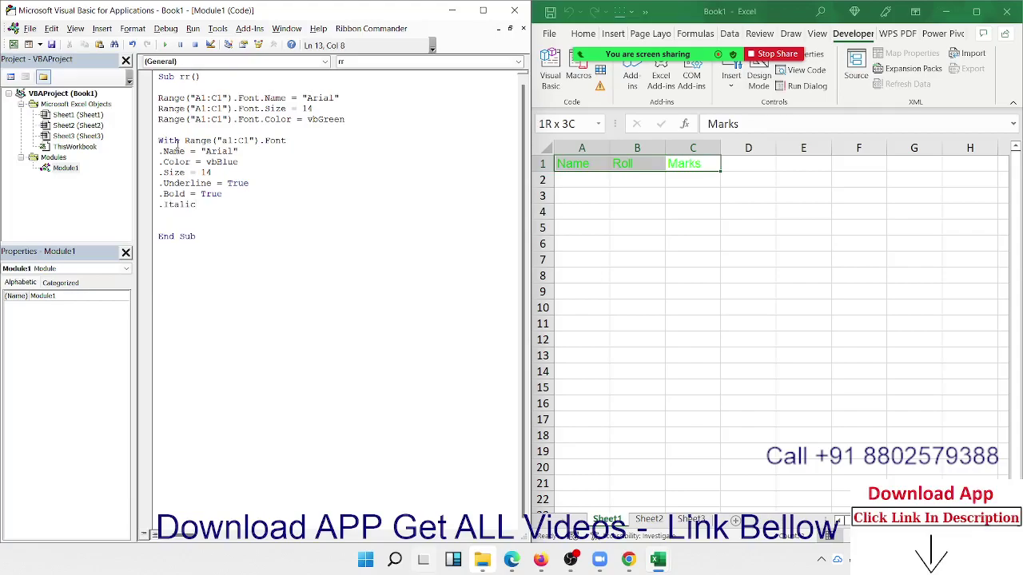
{"action": "type", "text": " ="}
{"action": "type", "text": "tru"}
{"action": "type", "text": "e"}
{"action": "key", "text": "Return"}
Step: Add .Strikethrough = True and close the block with End With
{"action": "type", "text": "."}
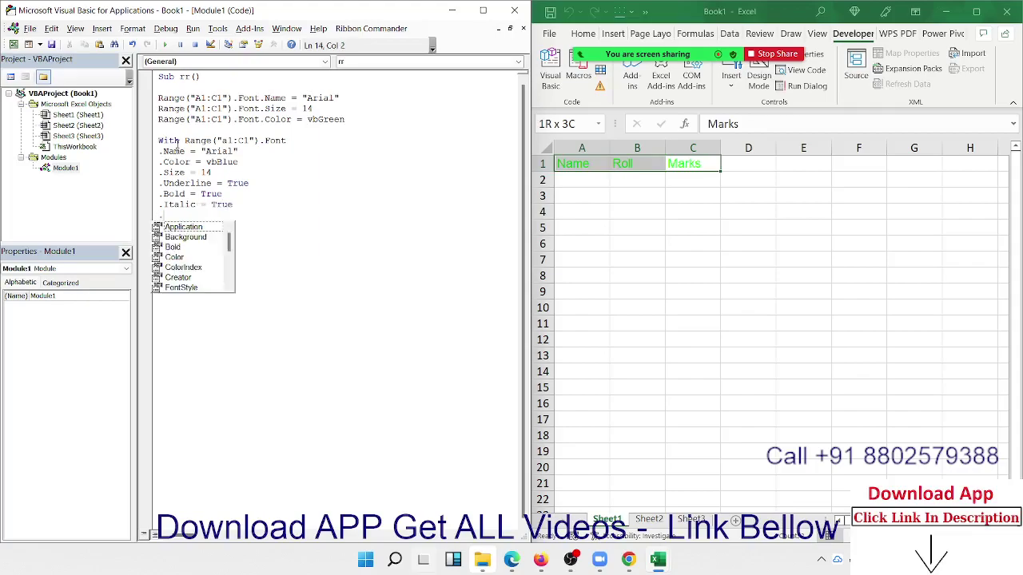
{"action": "type", "text": "str"}
{"action": "key", "text": "Tab"}
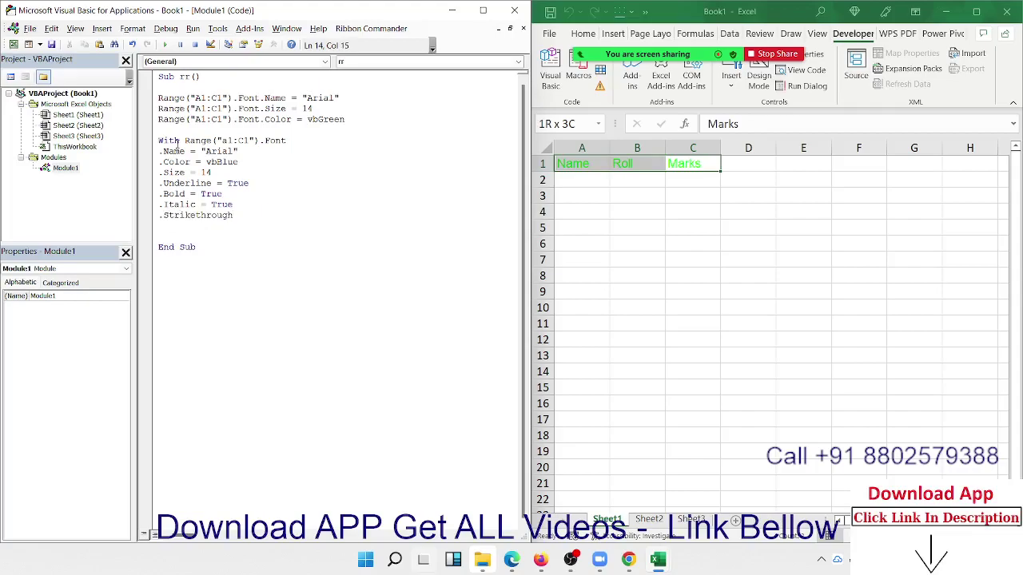
{"action": "type", "text": "=tr"}
{"action": "type", "text": "ue"}
{"action": "key", "text": "Return"}
{"action": "key", "text": "Return"}
{"action": "type", "text": "end "}
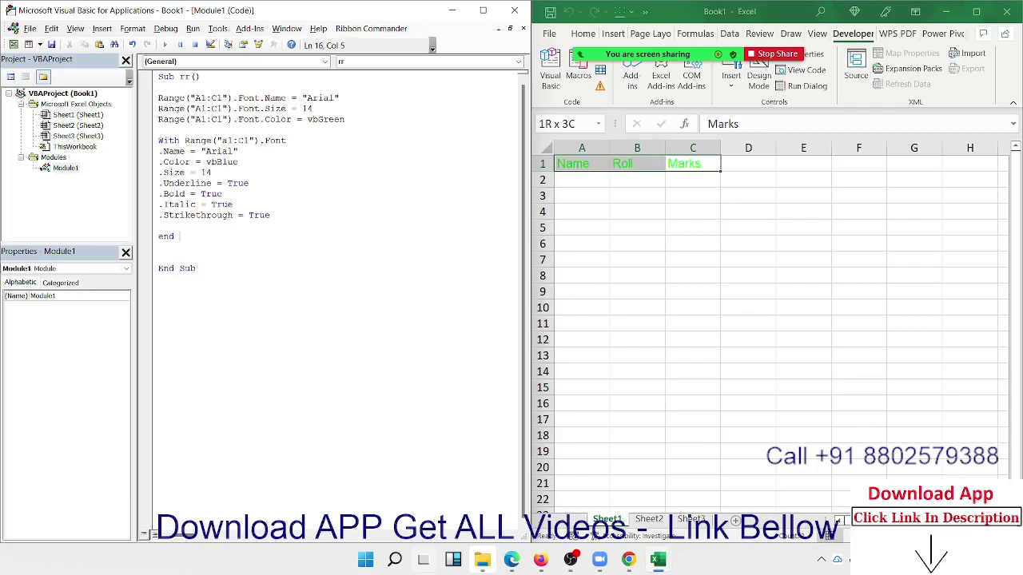
{"action": "type", "text": "with"}
{"action": "key", "text": "Return"}
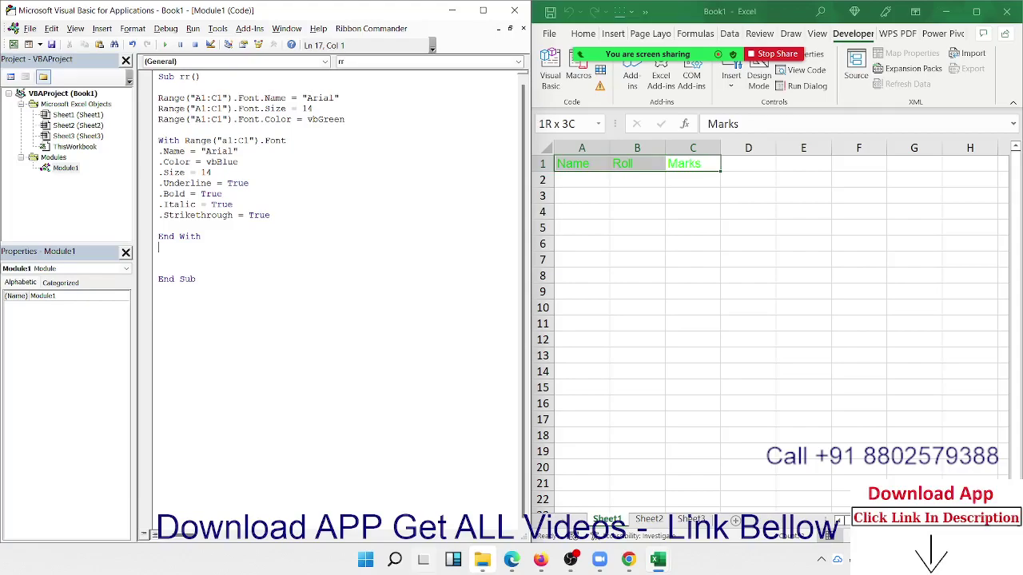
Step: Delete the empty line between the Strikethrough setting and End With
{"action": "left_click", "coordinate": [166, 225]}
{"action": "key", "text": "Delete"}
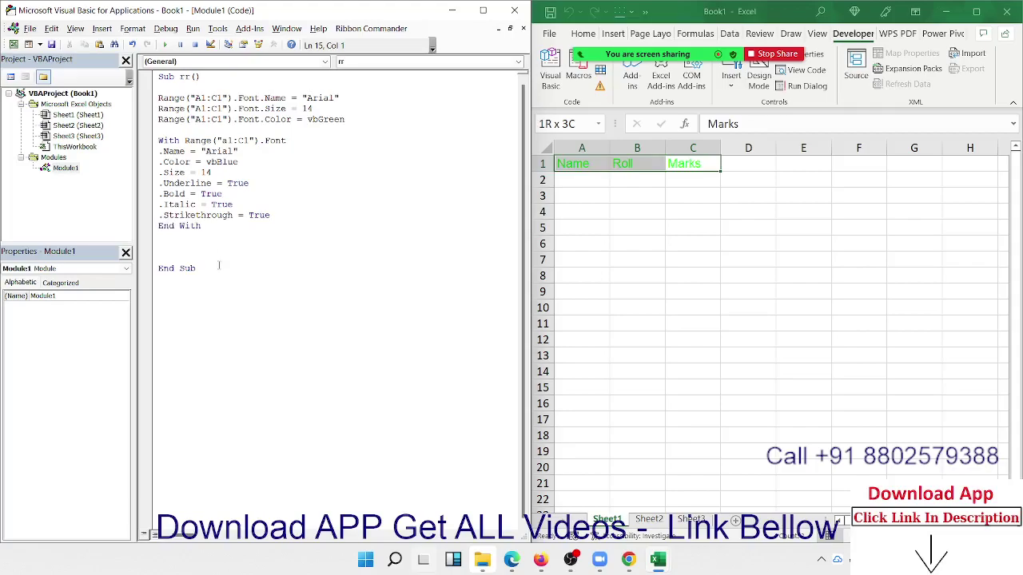
{"action": "left_click", "coordinate": [218, 248]}
Step: Highlight the With line's range and its font property lines to explain the block
{"action": "left_click_drag", "start_coordinate": [185, 141], "coordinate": [237, 151]}
{"action": "left_click_drag", "start_coordinate": [299, 229], "coordinate": [286, 222]}
{"action": "left_click", "coordinate": [301, 195]}
{"action": "left_click_drag", "start_coordinate": [194, 141], "coordinate": [266, 145]}
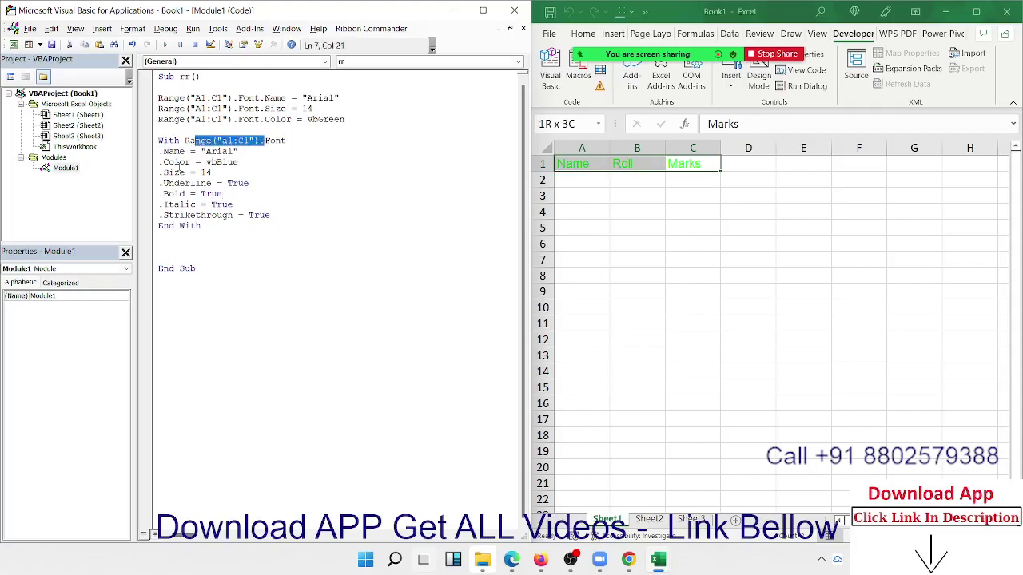
{"action": "mouse_move", "coordinate": [159, 151]}
{"action": "left_mouse_down"}
{"action": "mouse_move", "coordinate": [160, 206]}
{"action": "mouse_move", "coordinate": [271, 215]}
{"action": "left_mouse_up"}
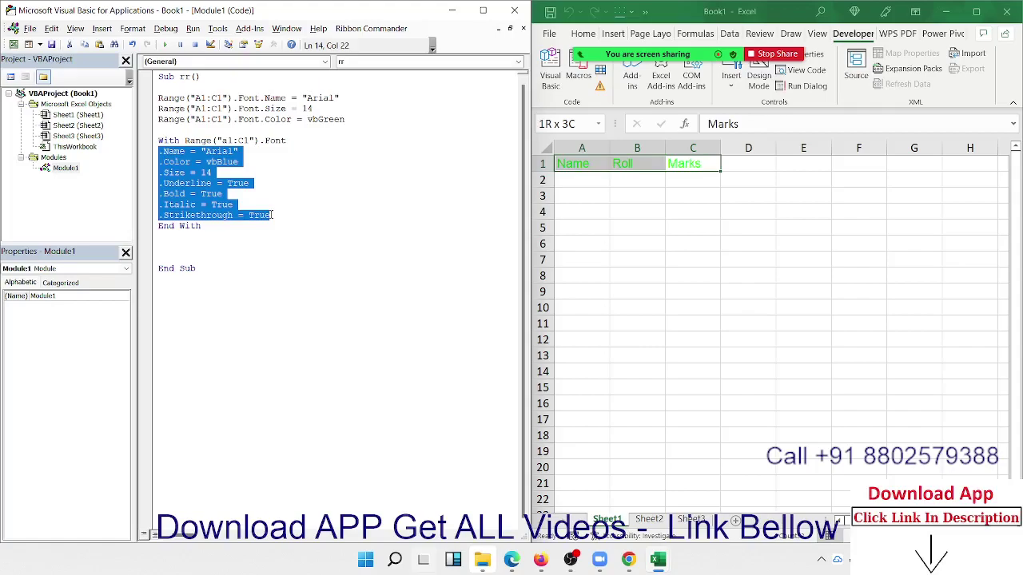
{"action": "left_click", "coordinate": [242, 249]}
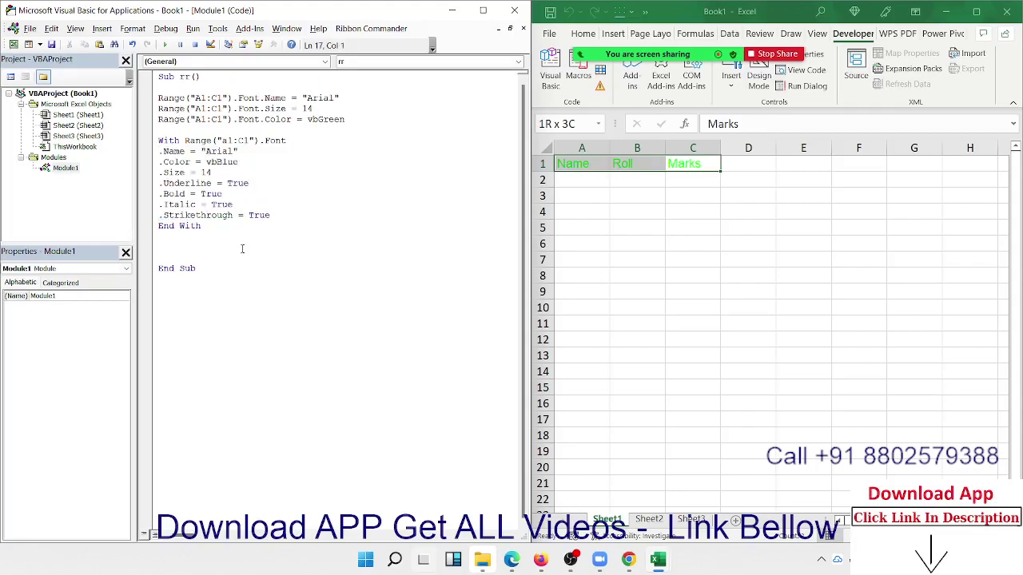
Step: Below End With, start the line range("A1:C1").Interior.Color=rgb( using IntelliSense
{"action": "key", "text": "Return"}
{"action": "type", "text": "ran"}
{"action": "type", "text": "ge(\"A"}
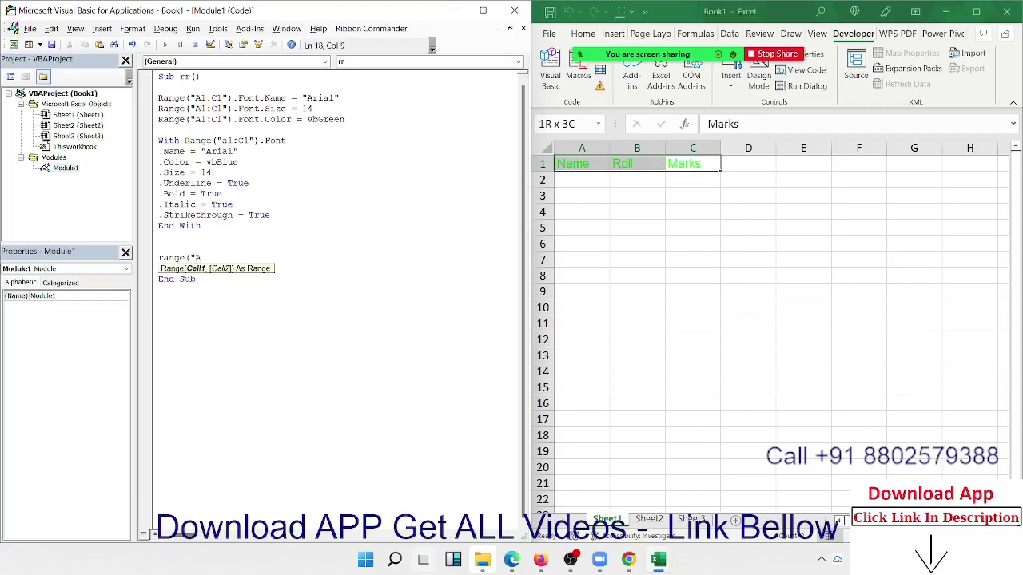
{"action": "type", "text": "1:"}
{"action": "type", "text": "C1\""}
{"action": "type", "text": ").i"}
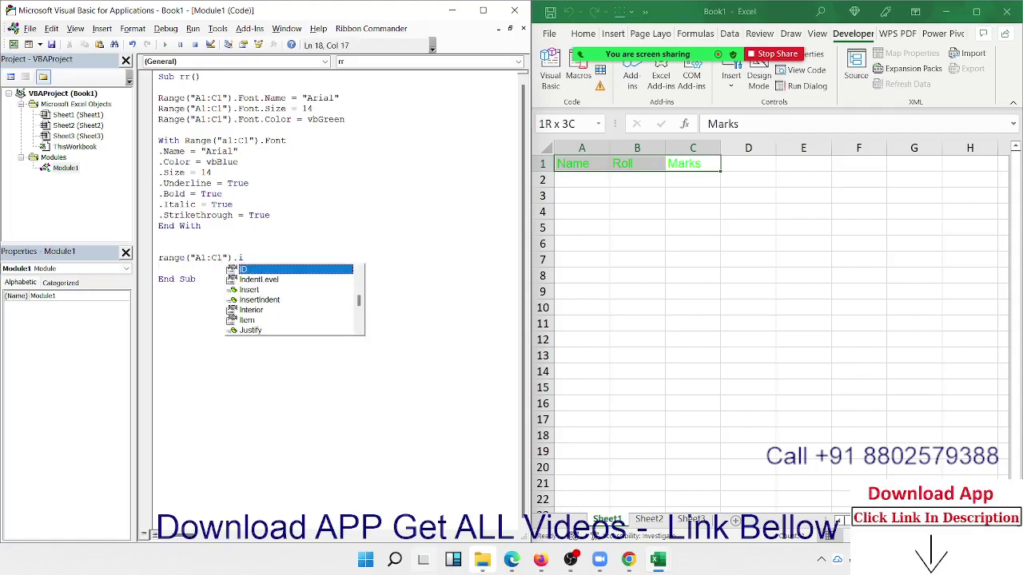
{"action": "key", "text": "Down"}
{"action": "key", "text": "Down"}
{"action": "key", "text": "Down"}
{"action": "key", "text": "Down"}
{"action": "key", "text": "Tab"}
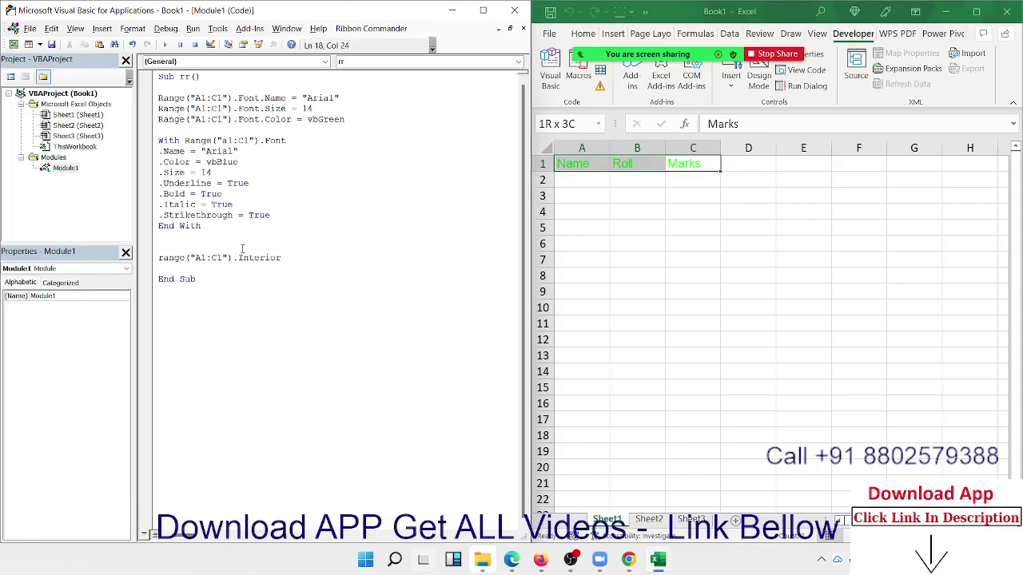
{"action": "type", "text": ".co"}
{"action": "key", "text": "Tab"}
{"action": "type", "text": "="}
{"action": "type", "text": "vb"}
{"action": "key", "text": "BackSpace"}
{"action": "key", "text": "BackSpace"}
{"action": "type", "text": "rgb("}
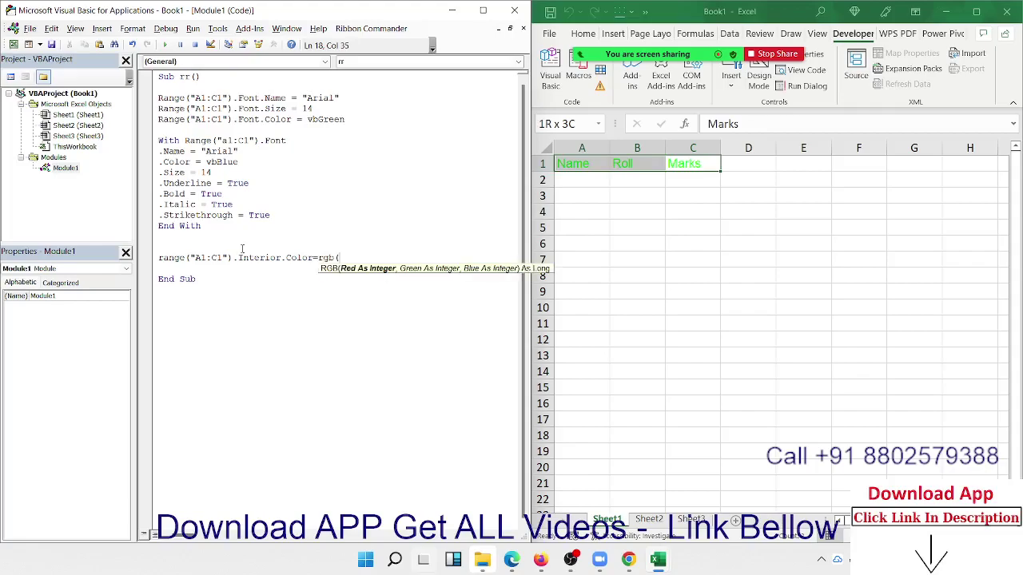
{"action": "left_click", "coordinate": [584, 39]}
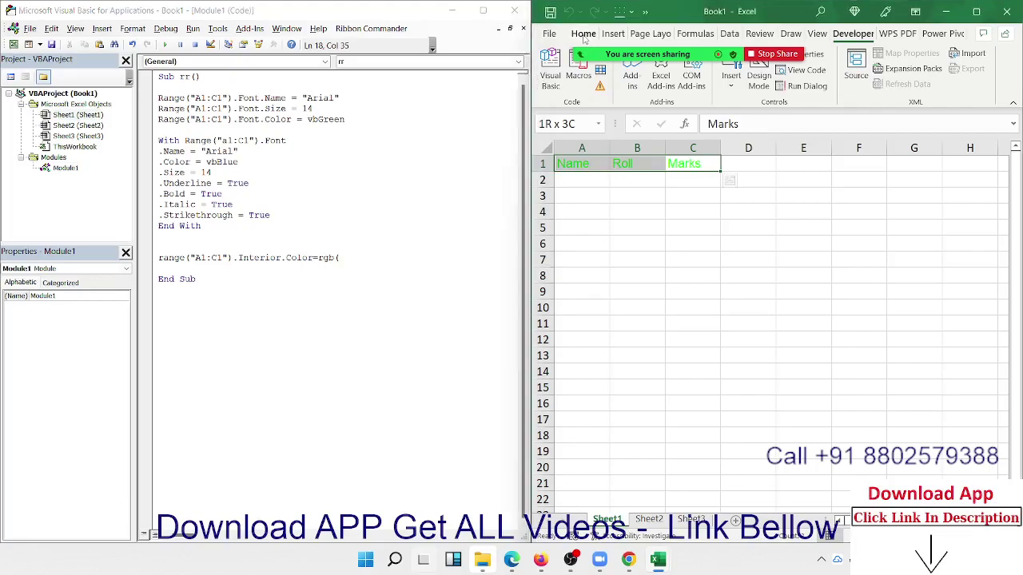
{"action": "left_click", "coordinate": [584, 38]}
{"action": "left_click", "coordinate": [604, 80]}
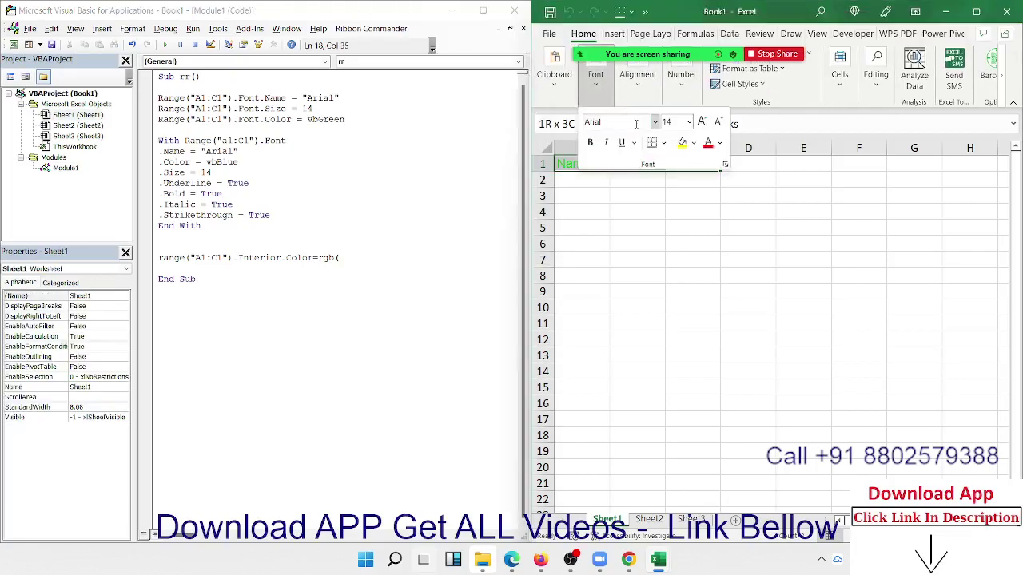
{"action": "left_click", "coordinate": [693, 143]}
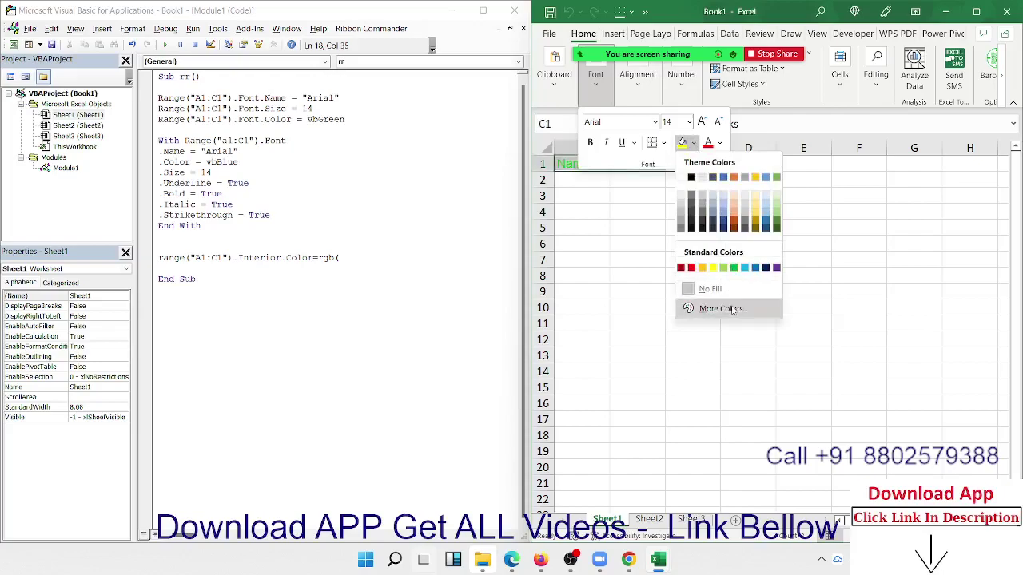
{"action": "left_click", "coordinate": [732, 310]}
{"action": "left_click_drag", "start_coordinate": [892, 204], "coordinate": [707, 190]}
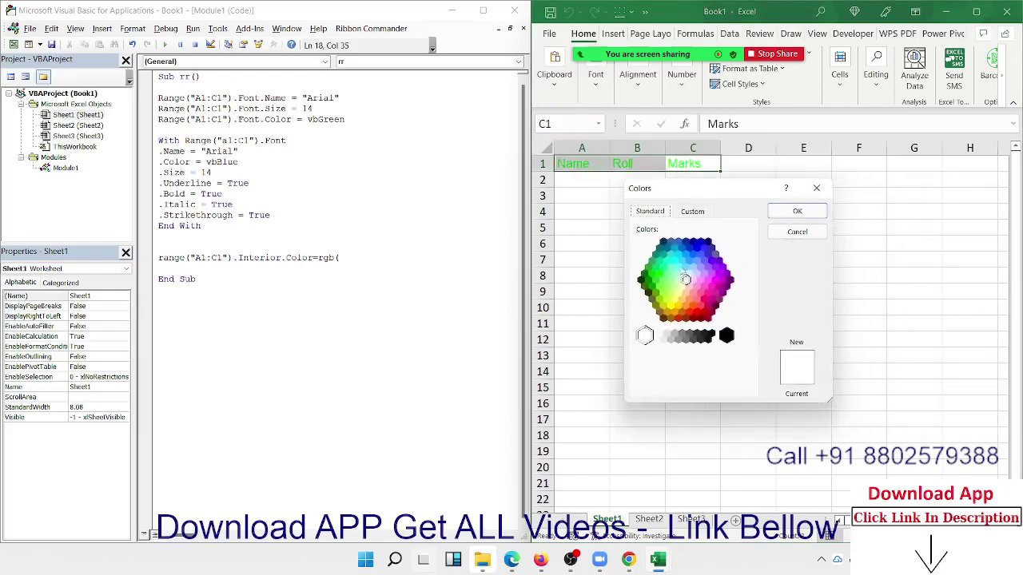
{"action": "left_click", "coordinate": [699, 267]}
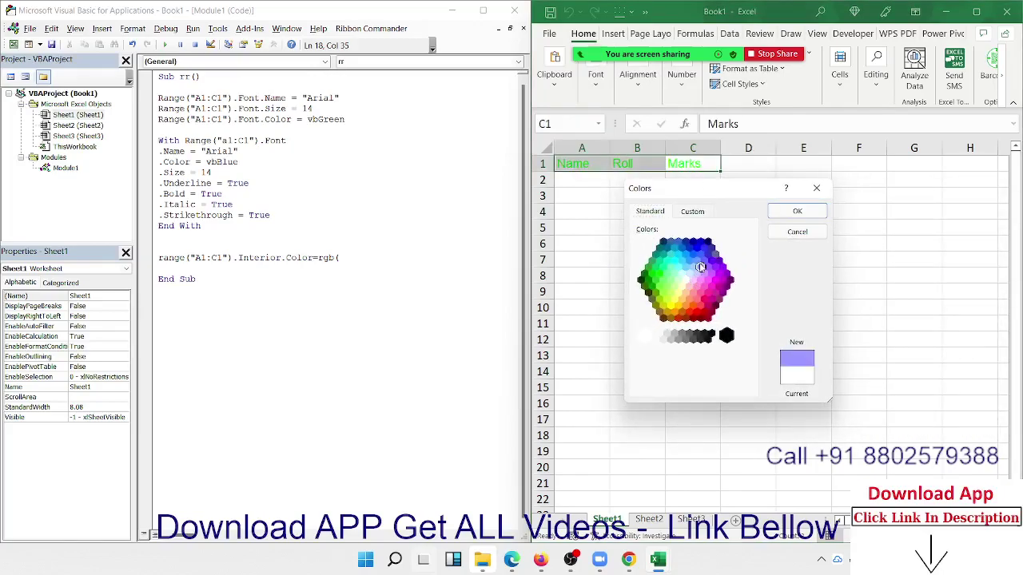
{"action": "left_click", "coordinate": [704, 213]}
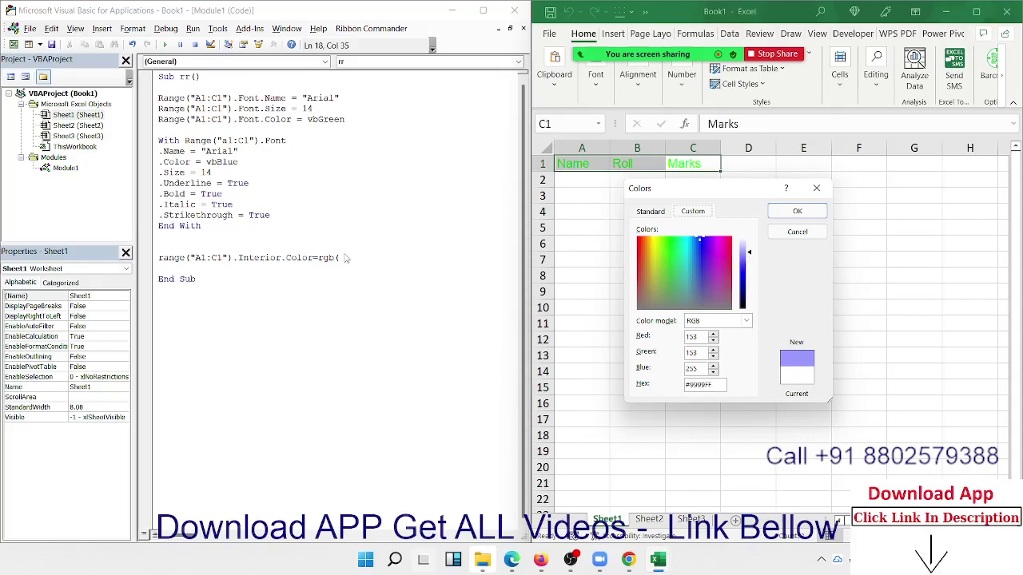
Step: Complete the fill colour line as rgb(153,153,255)
{"action": "left_click", "coordinate": [816, 188]}
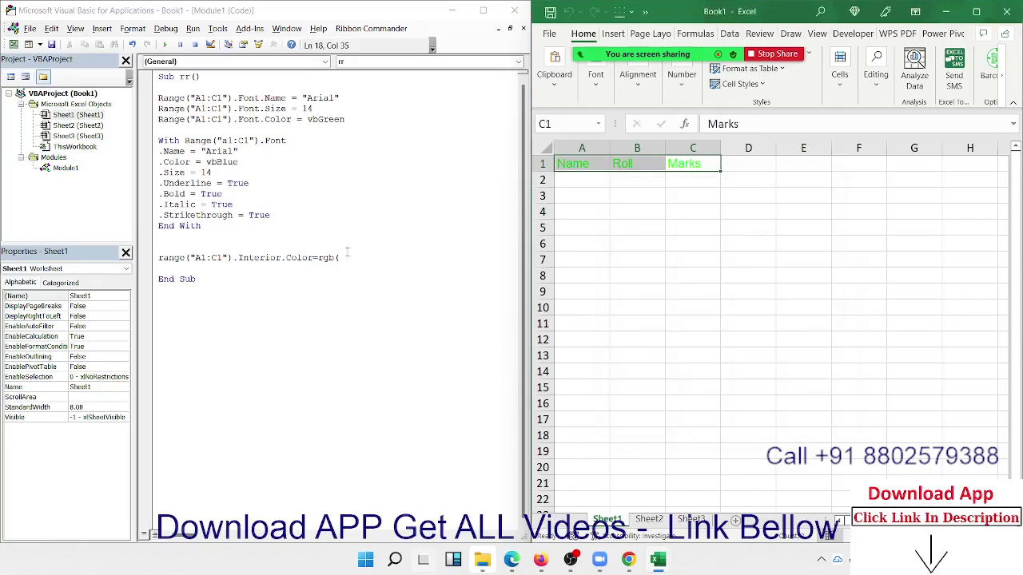
{"action": "left_click", "coordinate": [349, 257]}
{"action": "type", "text": "153"}
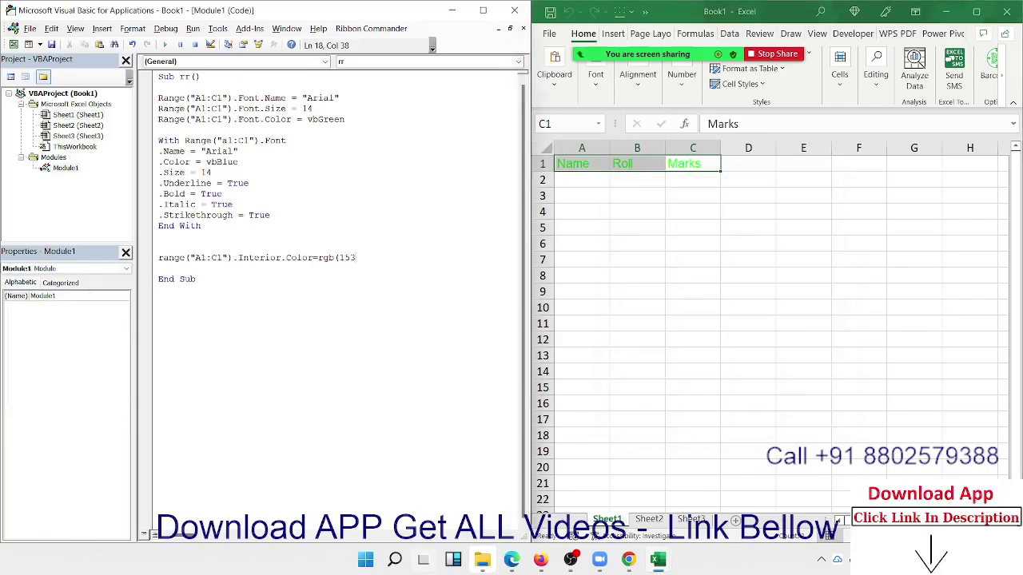
{"action": "type", "text": ",153"}
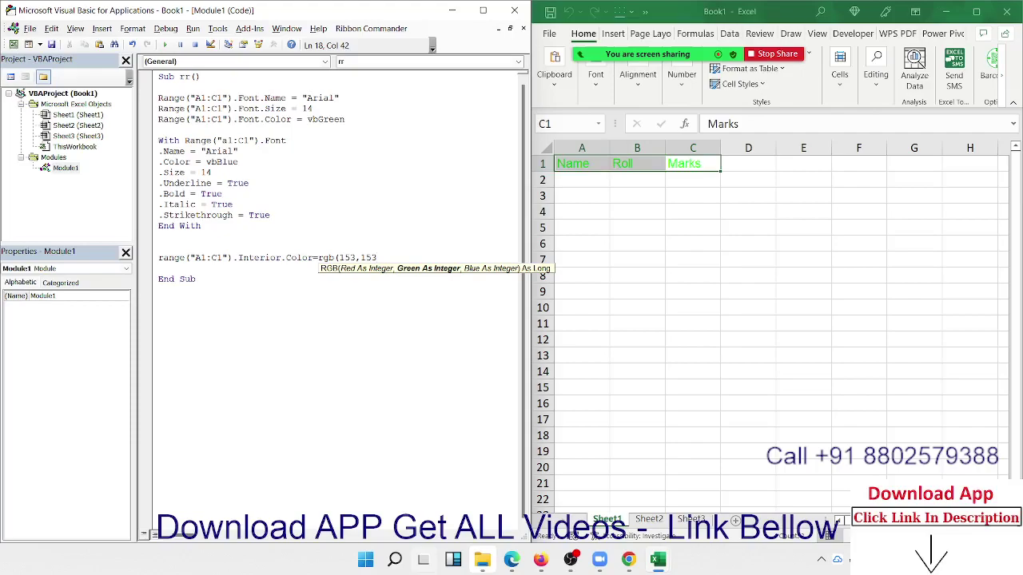
{"action": "type", "text": ",255"}
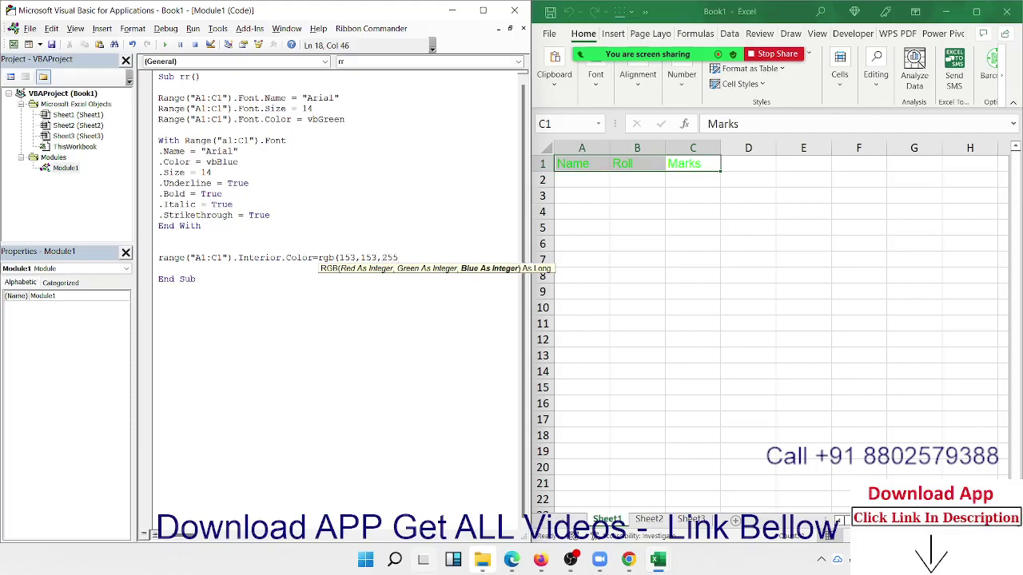
{"action": "type", "text": ")"}
{"action": "key", "text": "Return"}
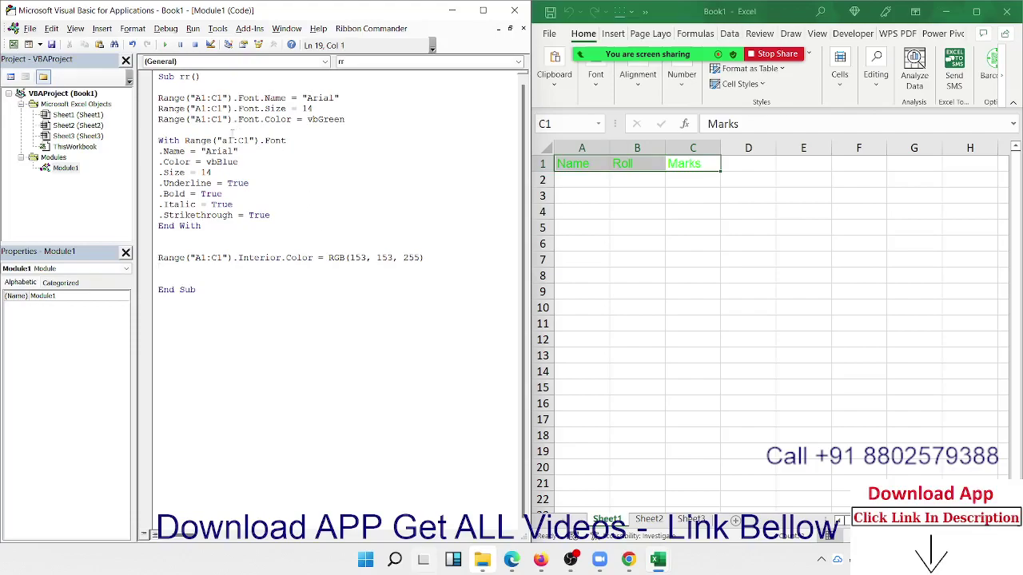
Step: Run the rr macro and inspect the light purple, blue-styled A1:C1 headers
{"action": "left_click", "coordinate": [229, 141]}
{"action": "left_click", "coordinate": [165, 45]}
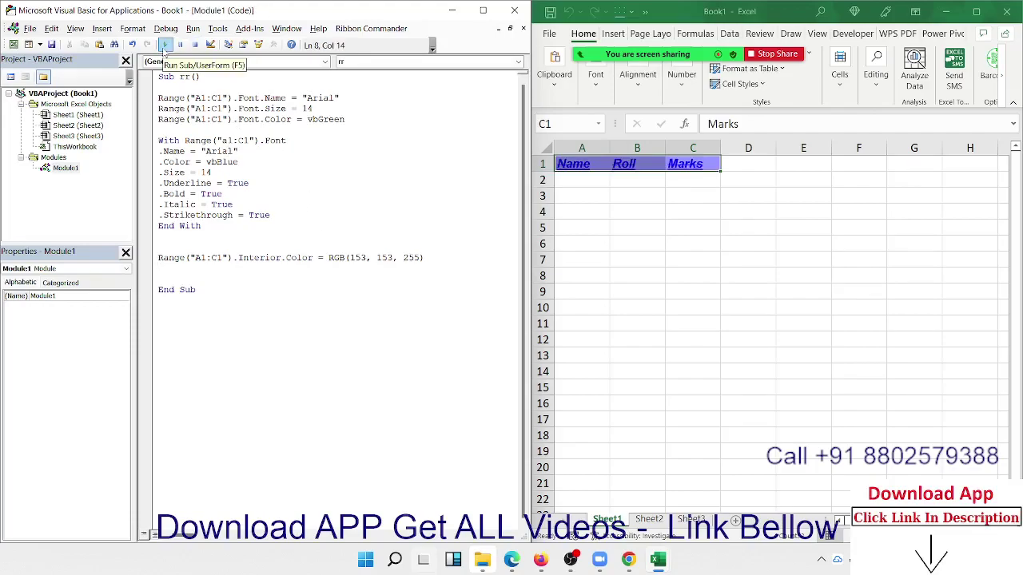
{"action": "left_click", "coordinate": [779, 258]}
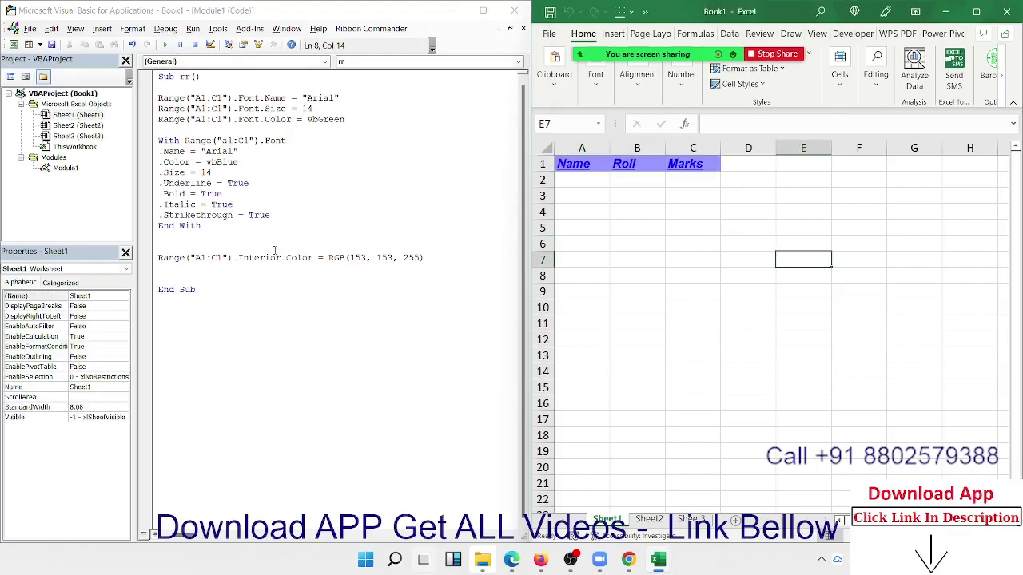
{"action": "left_click", "coordinate": [204, 270]}
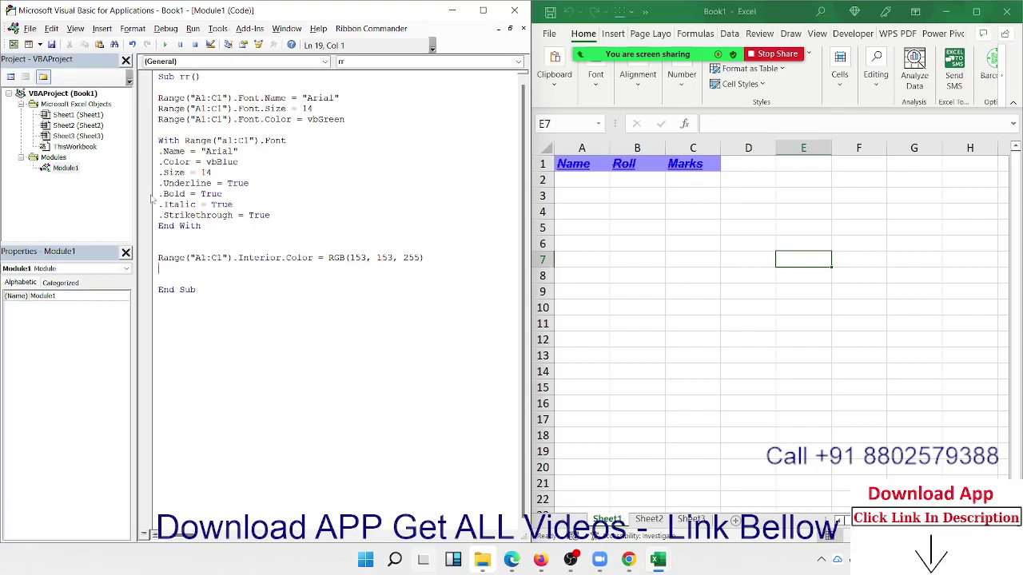
Step: Record Macro1 while filling B7:E12 green, then open its Module2 code
{"action": "left_click", "coordinate": [575, 537]}
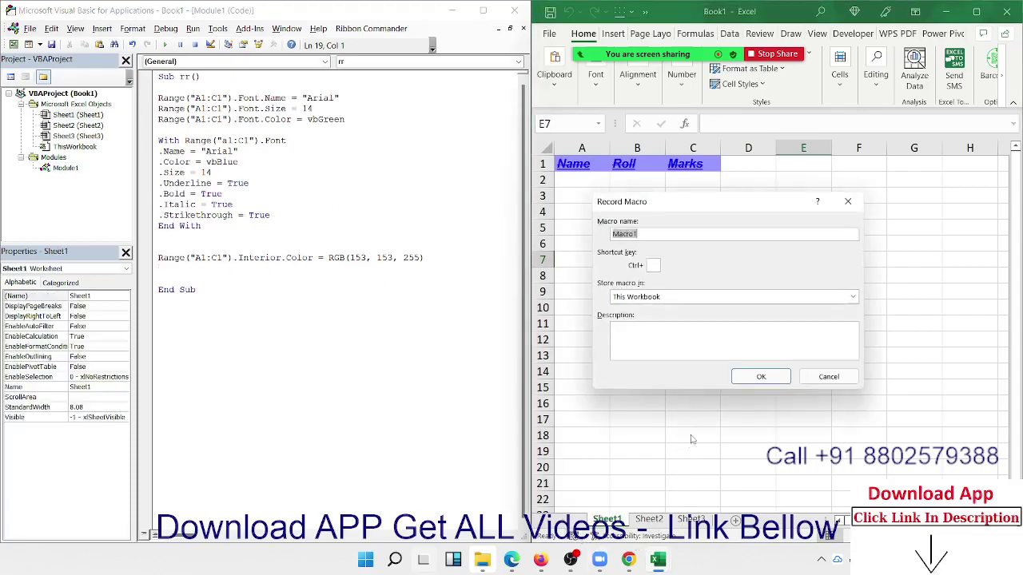
{"action": "left_click", "coordinate": [761, 380]}
{"action": "left_click_drag", "start_coordinate": [664, 267], "coordinate": [807, 339]}
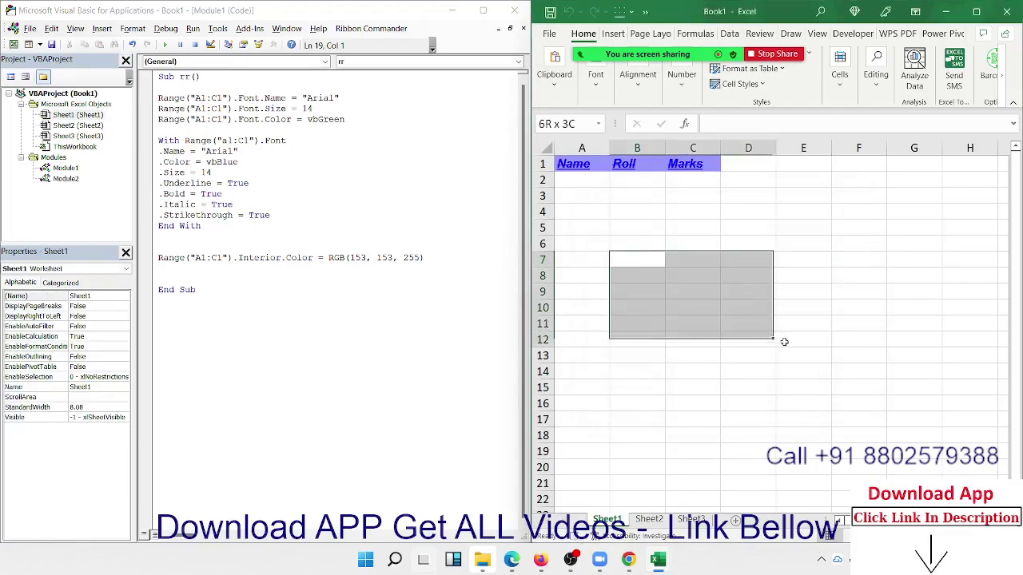
{"action": "left_click", "coordinate": [595, 74]}
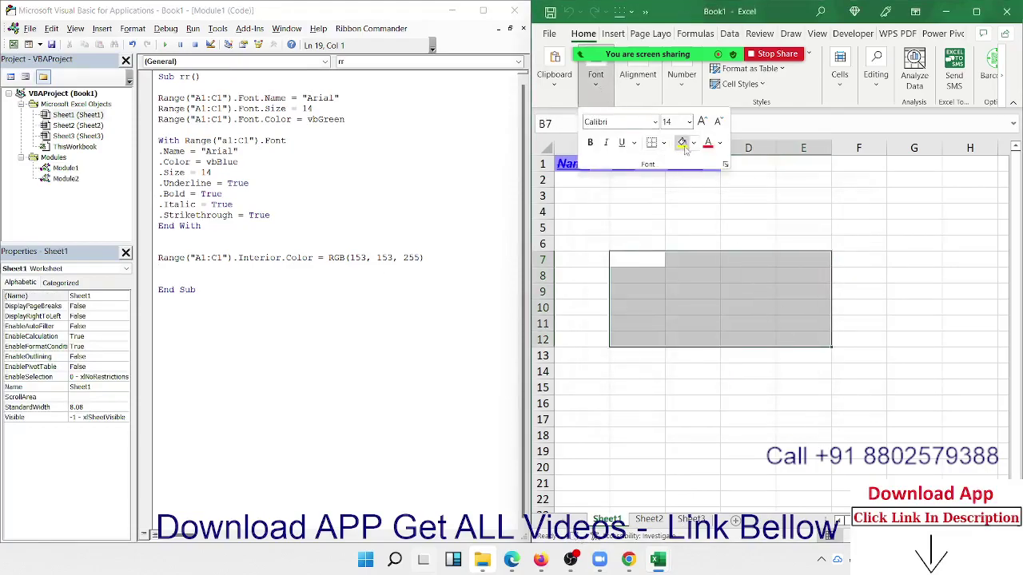
{"action": "left_click", "coordinate": [692, 142]}
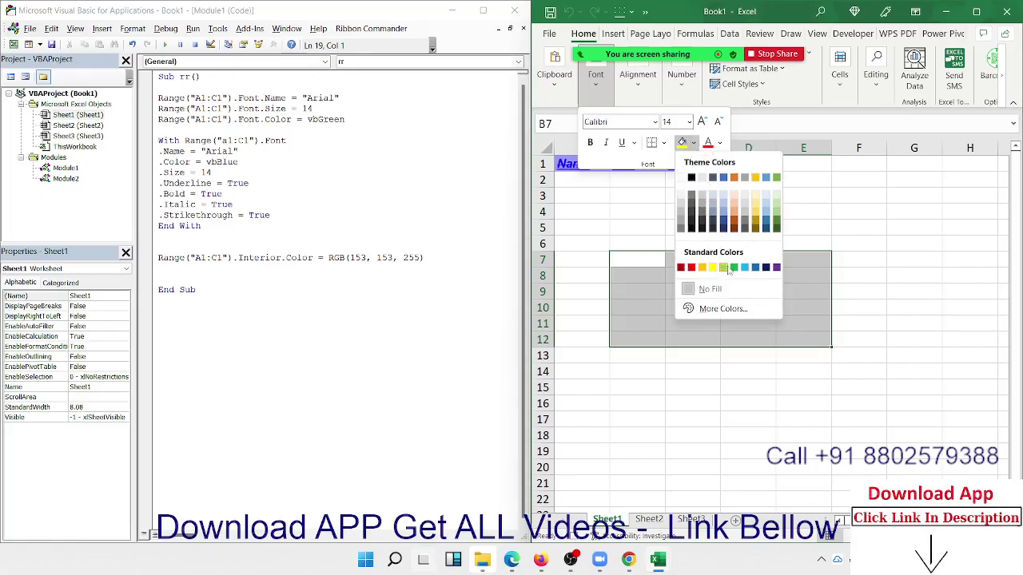
{"action": "left_click", "coordinate": [725, 268]}
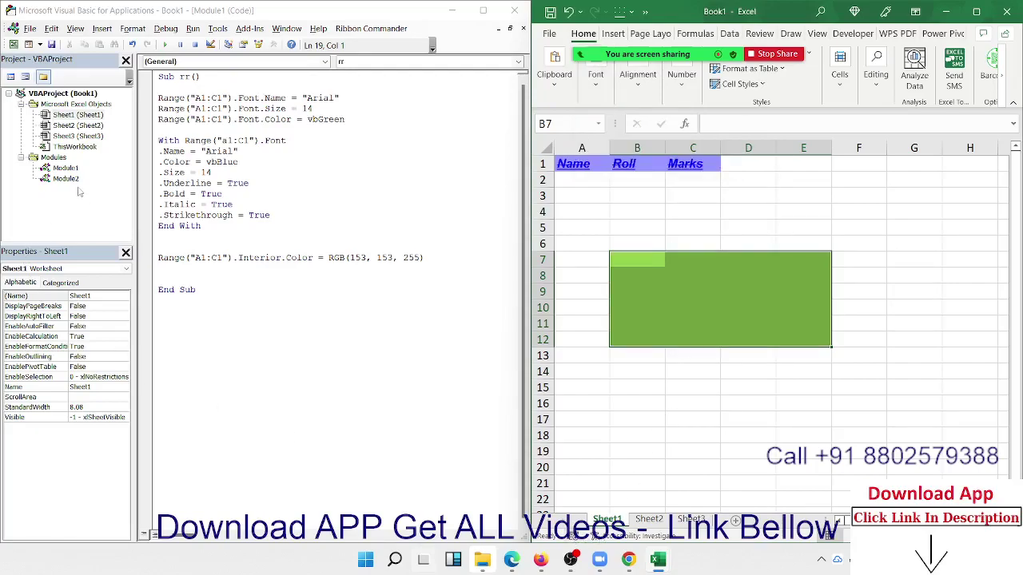
{"action": "double_click", "coordinate": [65, 179]}
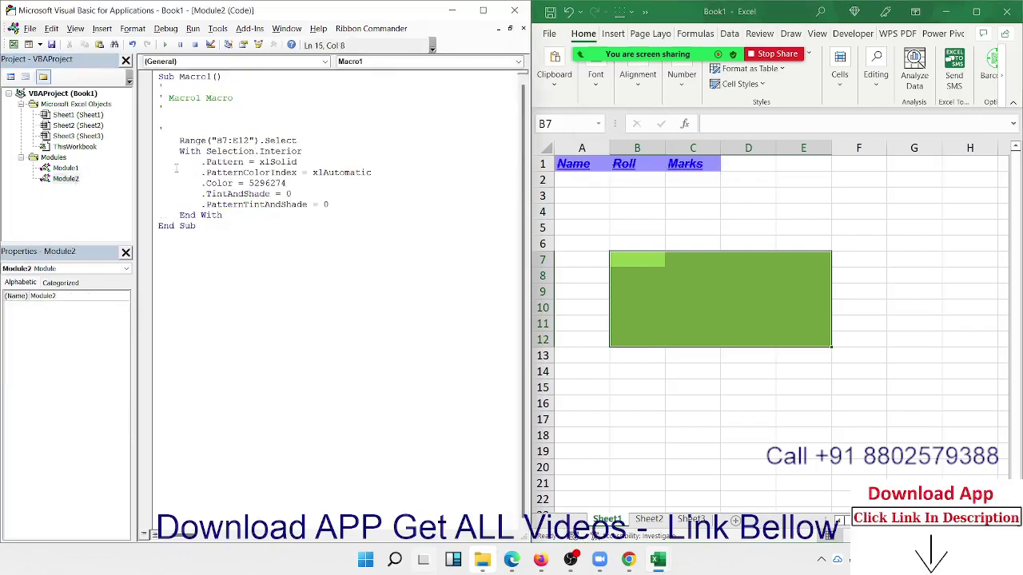
{"action": "double_click", "coordinate": [190, 151]}
{"action": "left_click_drag", "start_coordinate": [298, 140], "coordinate": [179, 141]}
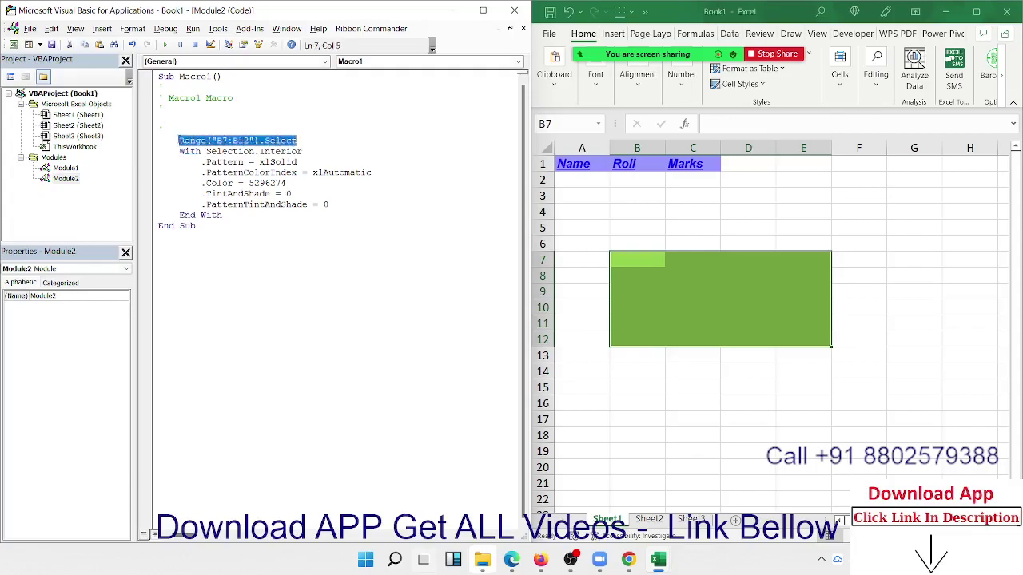
{"action": "double_click", "coordinate": [229, 151]}
{"action": "left_click", "coordinate": [307, 141]}
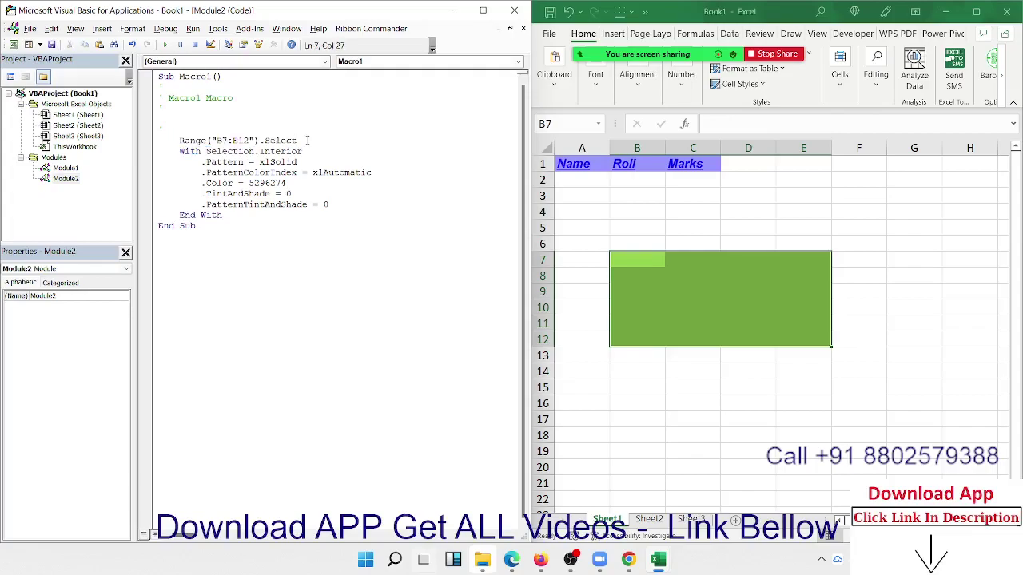
{"action": "double_click", "coordinate": [306, 141]}
{"action": "left_click", "coordinate": [323, 141]}
{"action": "key", "text": "Return"}
{"action": "key", "text": "Return"}
{"action": "double_click", "coordinate": [291, 173]}
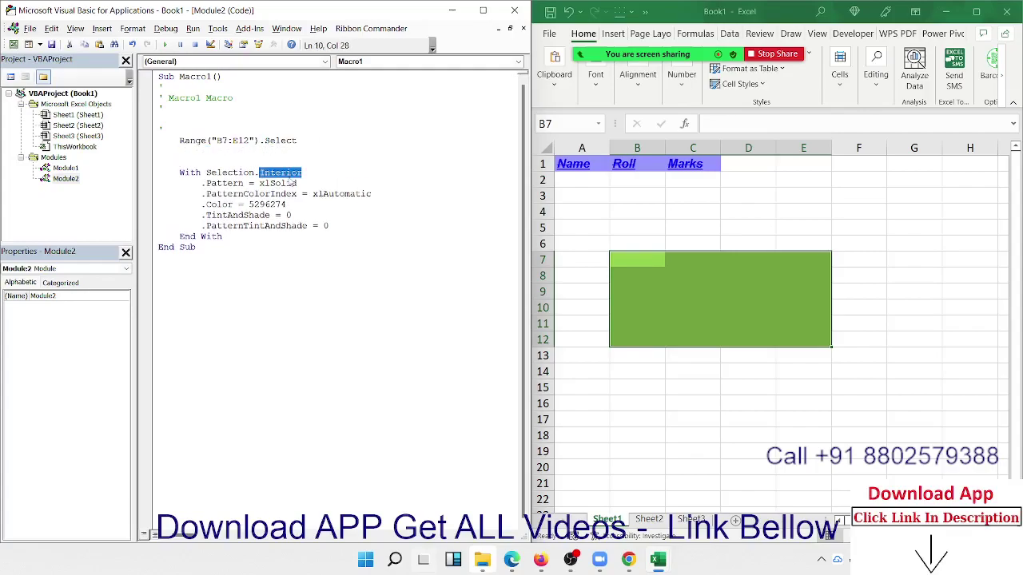
{"action": "double_click", "coordinate": [291, 183]}
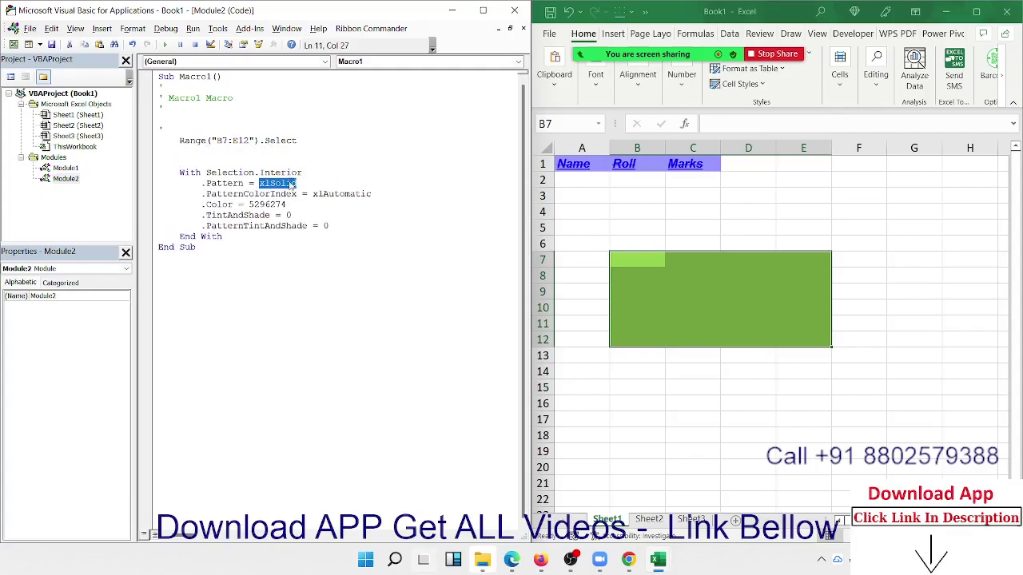
{"action": "left_click", "coordinate": [243, 200]}
{"action": "left_click", "coordinate": [335, 193]}
{"action": "double_click", "coordinate": [338, 193]}
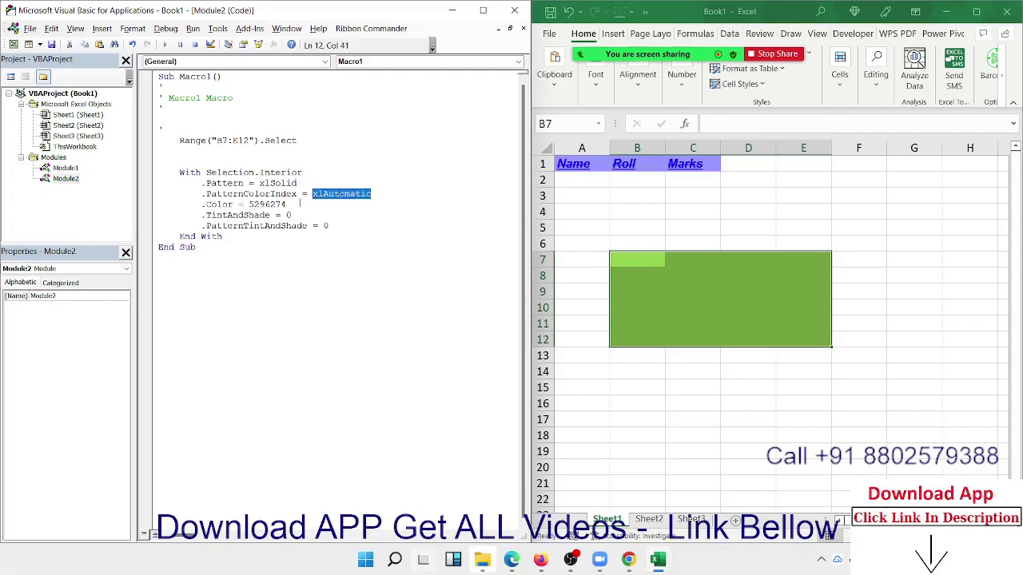
{"action": "double_click", "coordinate": [220, 205]}
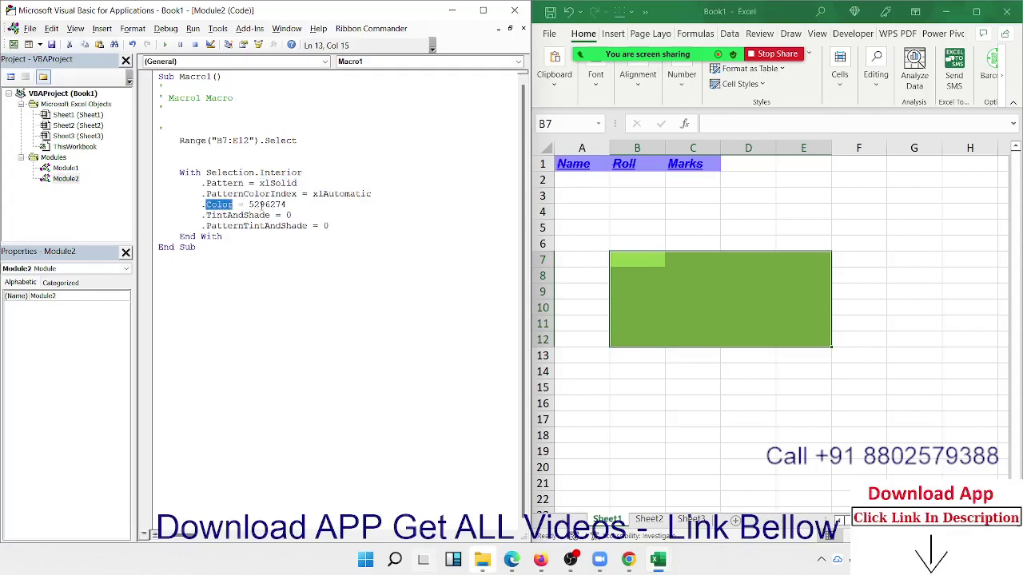
{"action": "triple_click", "coordinate": [246, 205]}
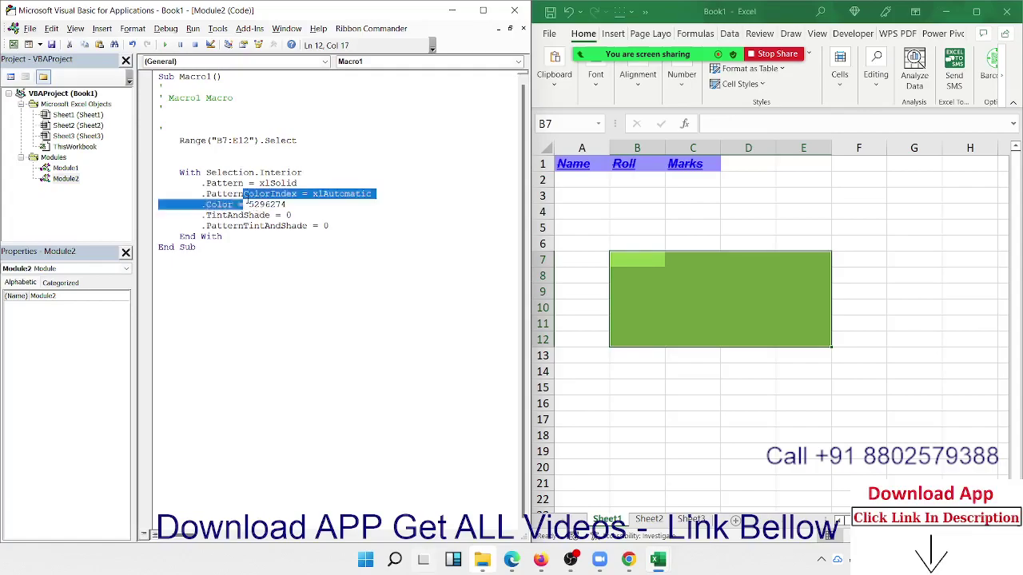
{"action": "left_click_drag", "start_coordinate": [243, 205], "coordinate": [286, 204]}
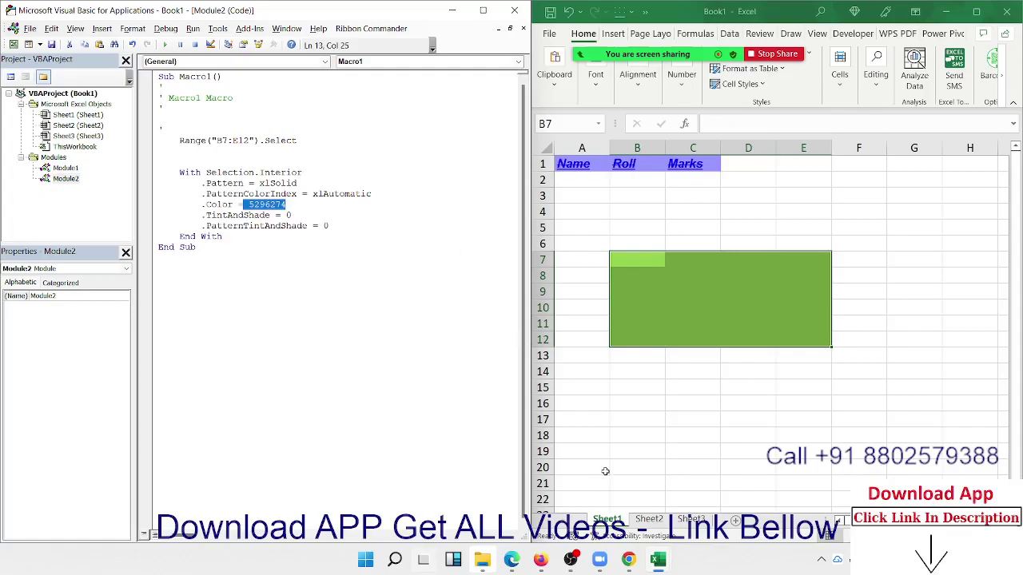
{"action": "right_click", "coordinate": [660, 276]}
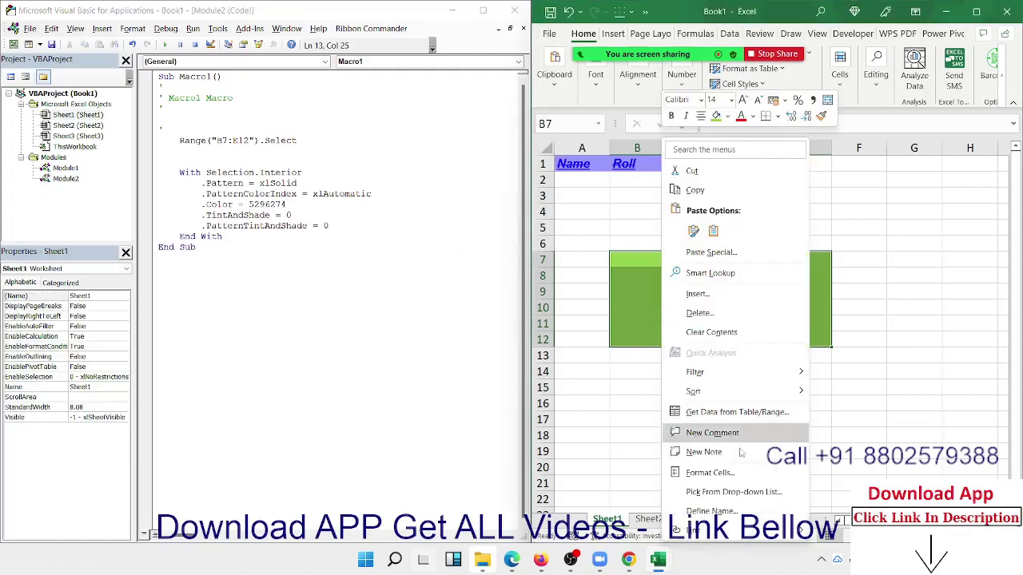
{"action": "left_click", "coordinate": [719, 472]}
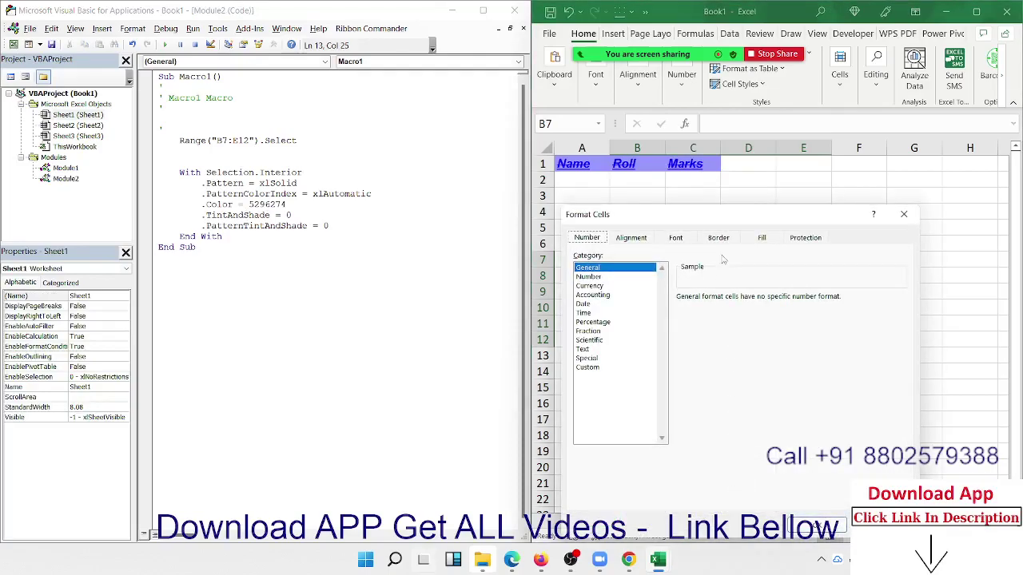
{"action": "left_click", "coordinate": [762, 238]}
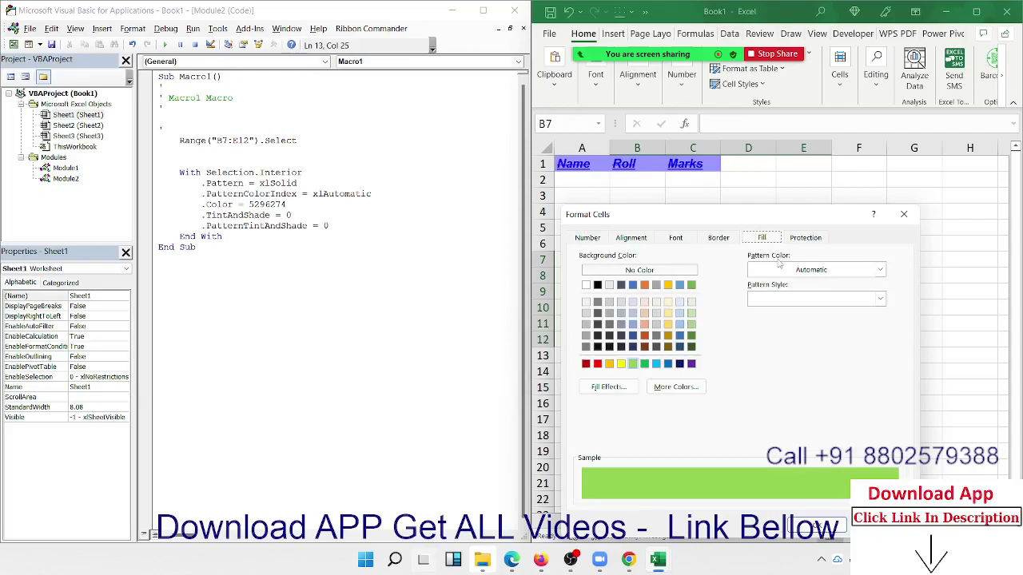
{"action": "left_click", "coordinate": [781, 268]}
{"action": "left_click", "coordinate": [781, 268]}
{"action": "left_click", "coordinate": [785, 298]}
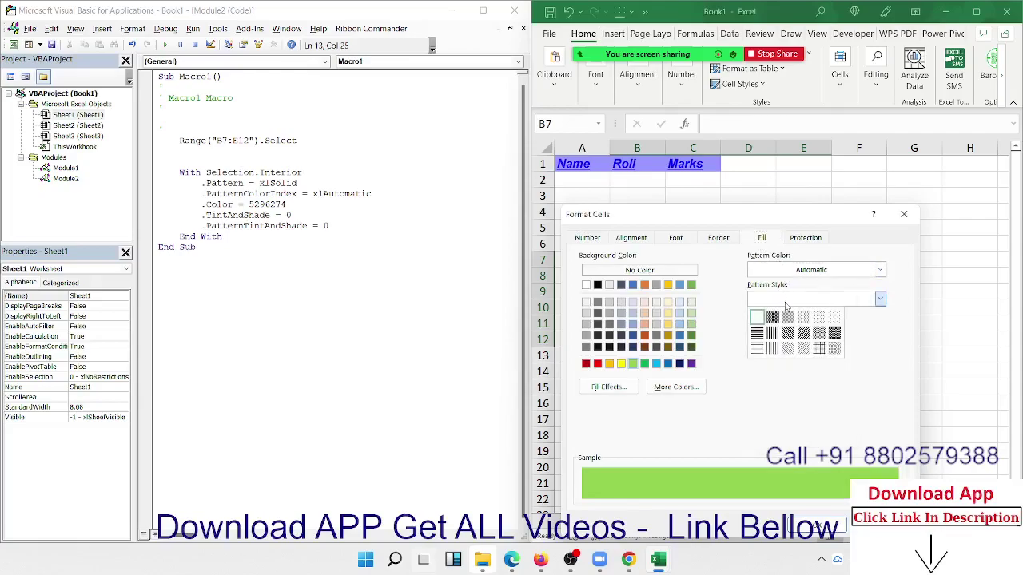
{"action": "left_click", "coordinate": [784, 304]}
{"action": "left_click", "coordinate": [785, 302]}
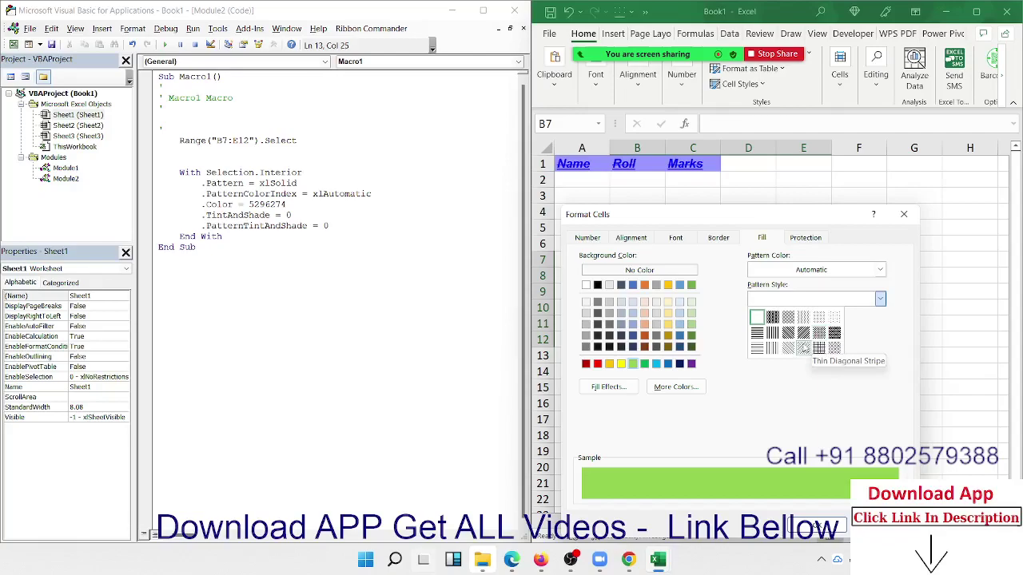
{"action": "left_click", "coordinate": [756, 431]}
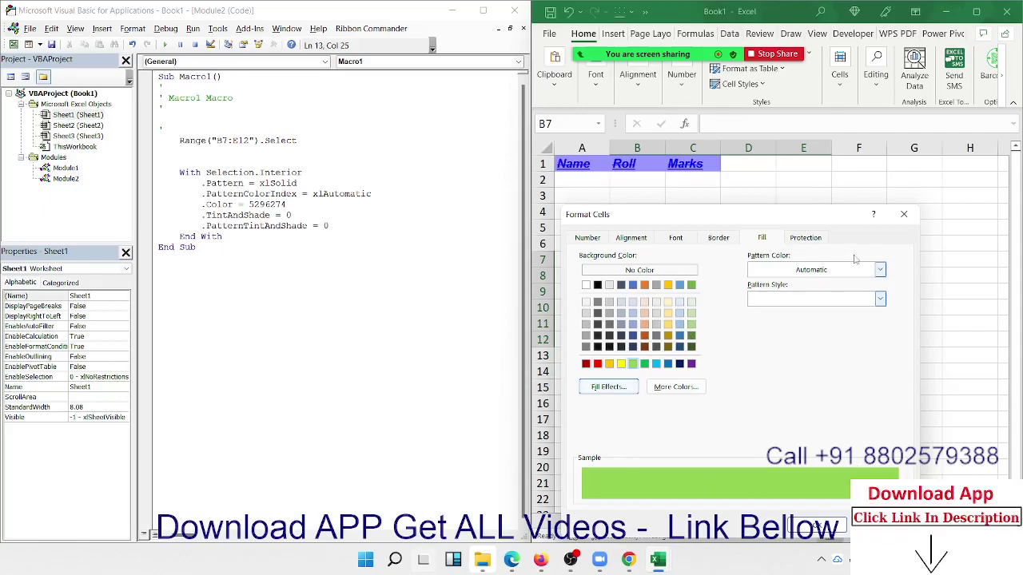
{"action": "left_click", "coordinate": [904, 214]}
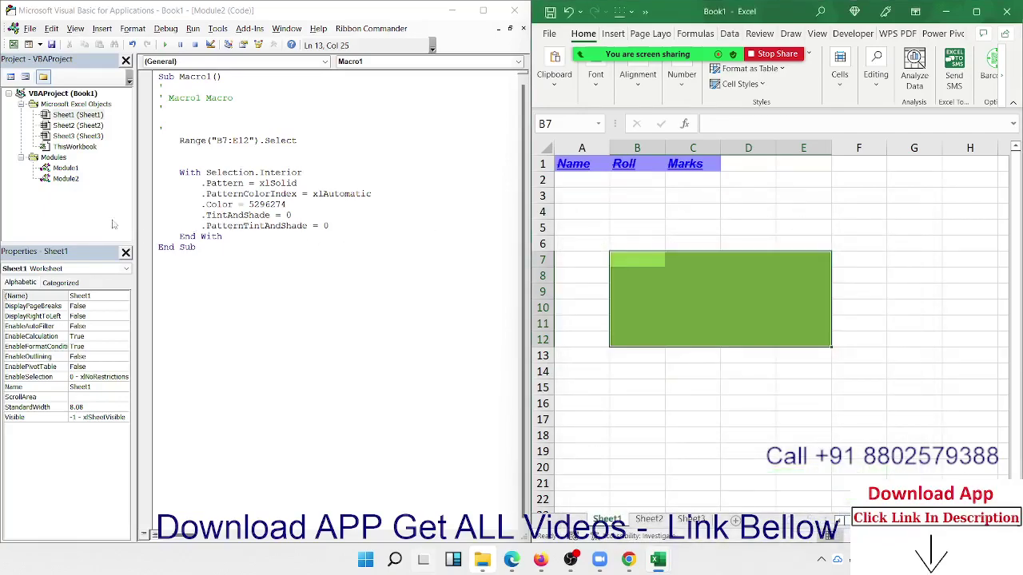
Step: Open Module1's rr macro and insert a blank line above End Sub
{"action": "double_click", "coordinate": [66, 168]}
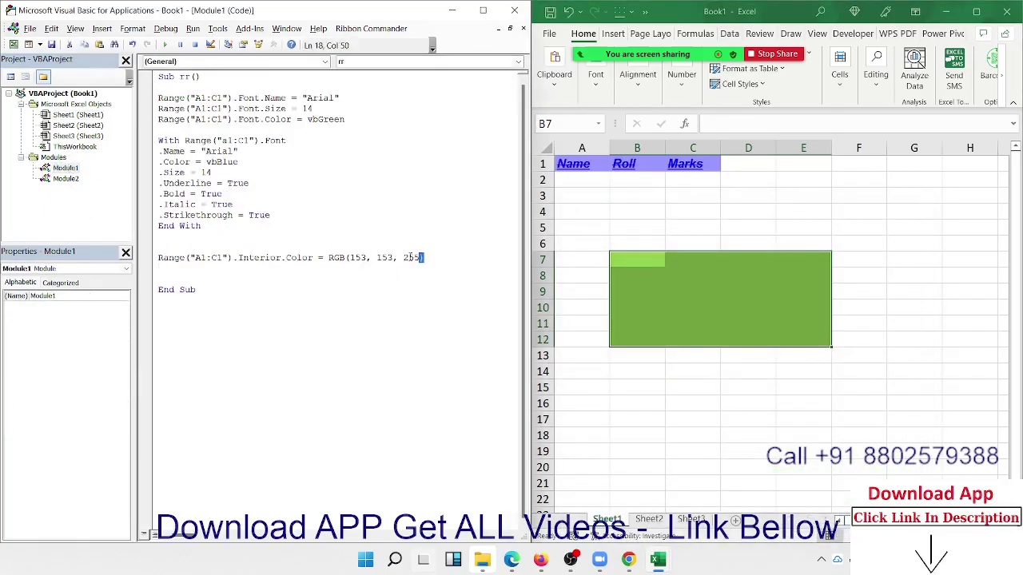
{"action": "left_click_drag", "start_coordinate": [425, 258], "coordinate": [158, 258]}
{"action": "left_click", "coordinate": [186, 258]}
{"action": "left_click", "coordinate": [178, 276]}
{"action": "key", "text": "Return"}
{"action": "key", "text": "Up"}
Step: Add Range("A1:C1").Interior.ColorIndex = 6, then switch to the Excel developer docs
{"action": "type", "text": "r"}
{"action": "type", "text": "ange("}
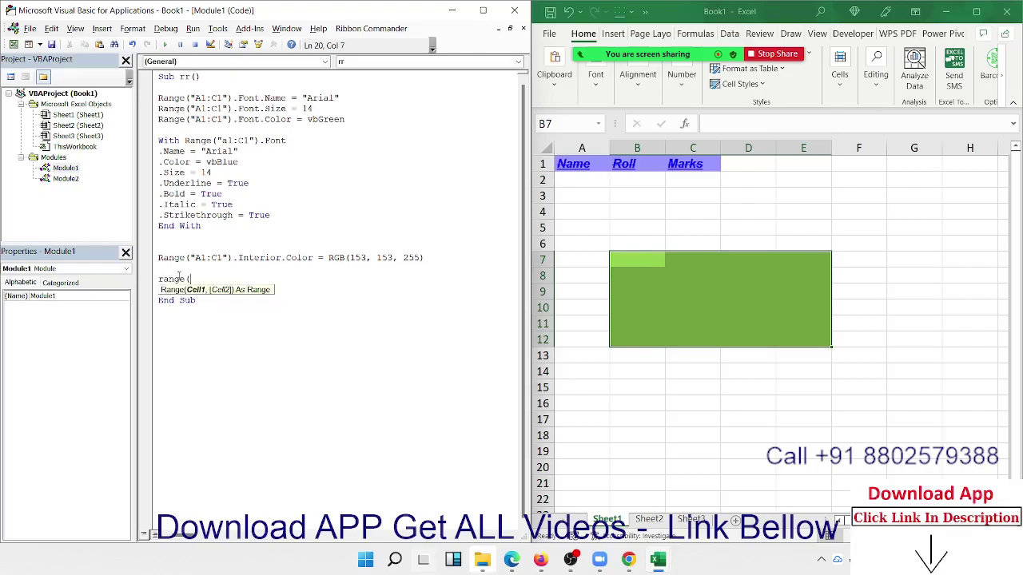
{"action": "type", "text": "\"A1"}
{"action": "type", "text": ":C1"}
{"action": "type", "text": "\")."}
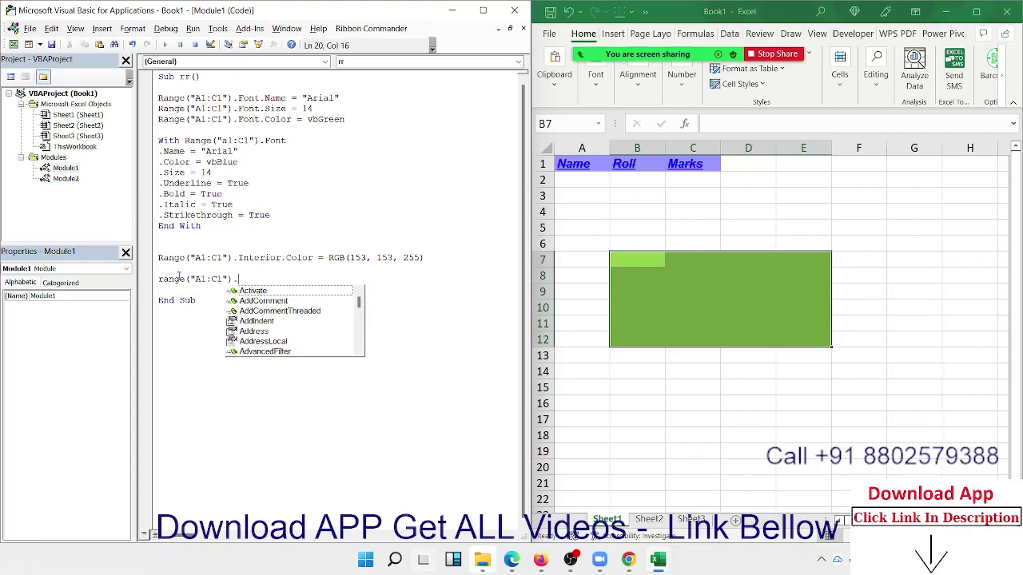
{"action": "type", "text": "in"}
{"action": "key", "text": "Down"}
{"action": "key", "text": "Down"}
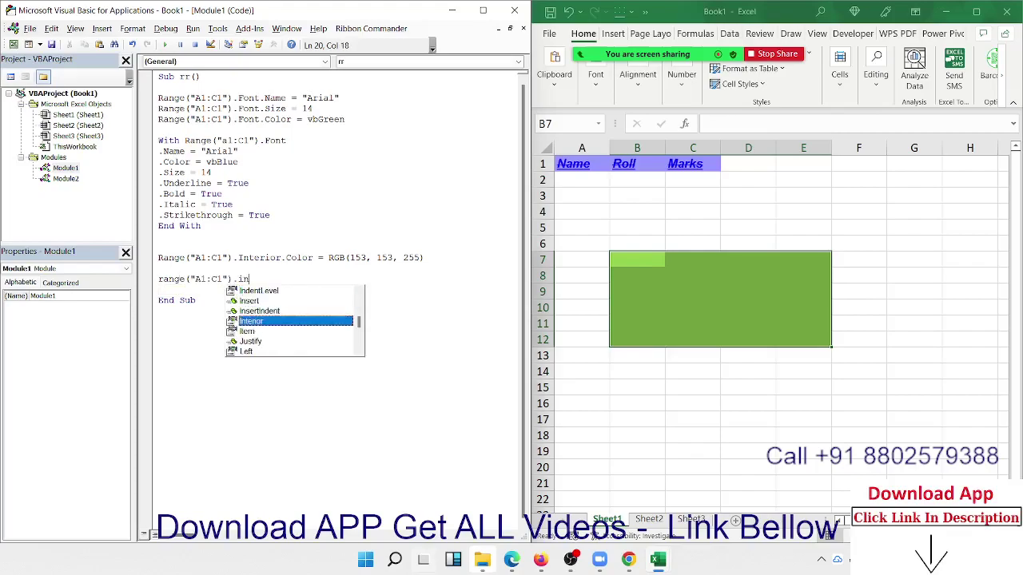
{"action": "key", "text": "Tab"}
{"action": "type", "text": "."}
{"action": "key", "text": "Down"}
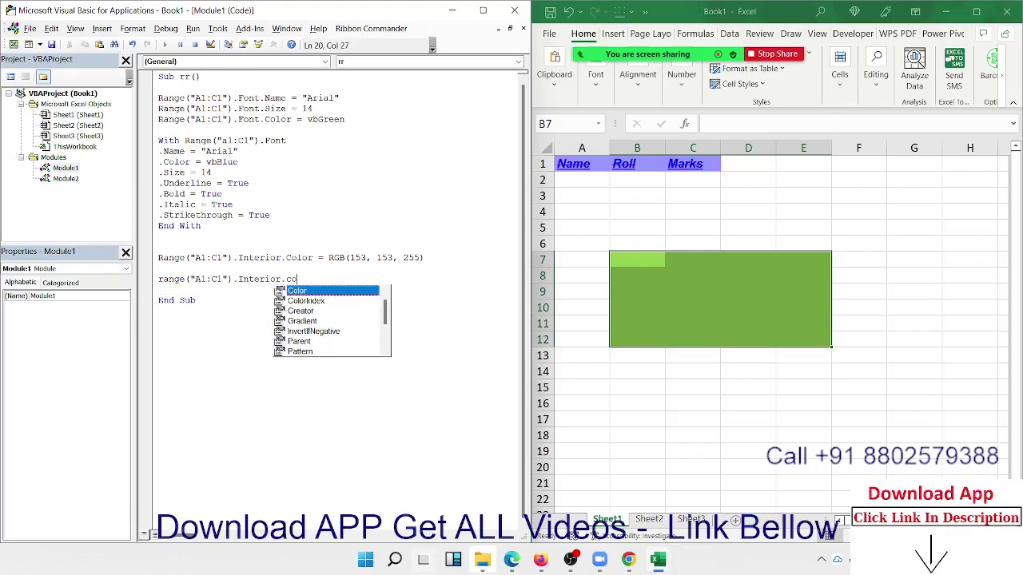
{"action": "key", "text": "Down"}
{"action": "key", "text": "Tab"}
{"action": "type", "text": "= "}
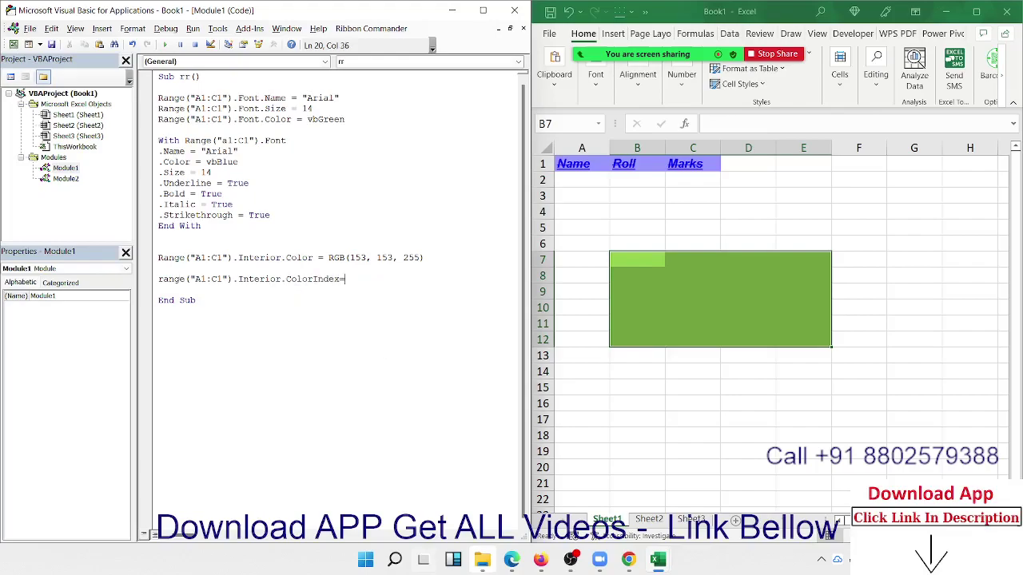
{"action": "type", "text": "56"}
{"action": "key", "text": "Return"}
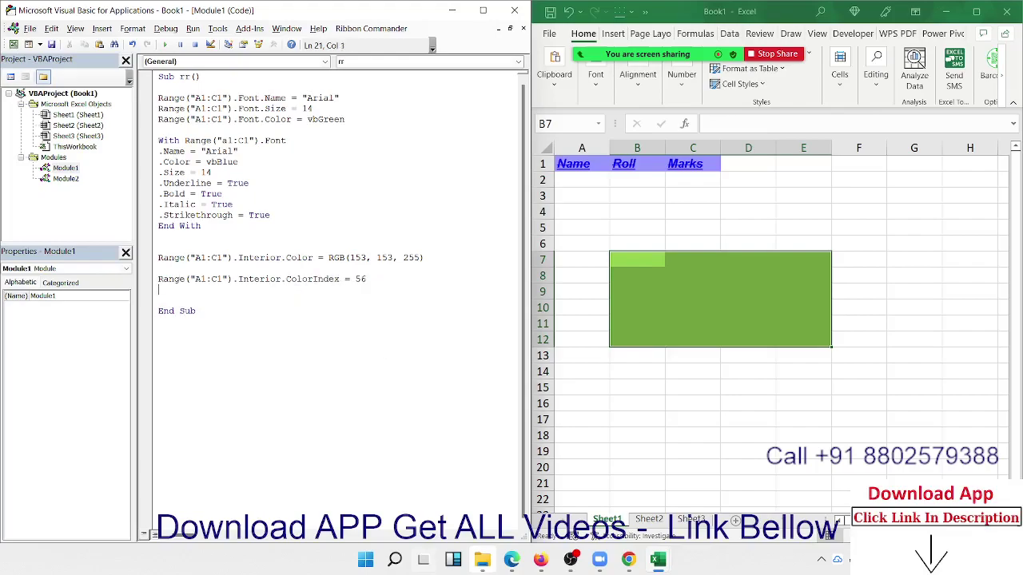
{"action": "key", "text": "BackSpace"}
{"action": "key", "text": "BackSpace"}
{"action": "key", "text": "BackSpace"}
{"action": "type", "text": "6"}
{"action": "key", "text": "Return"}
{"action": "left_click", "coordinate": [292, 45]}
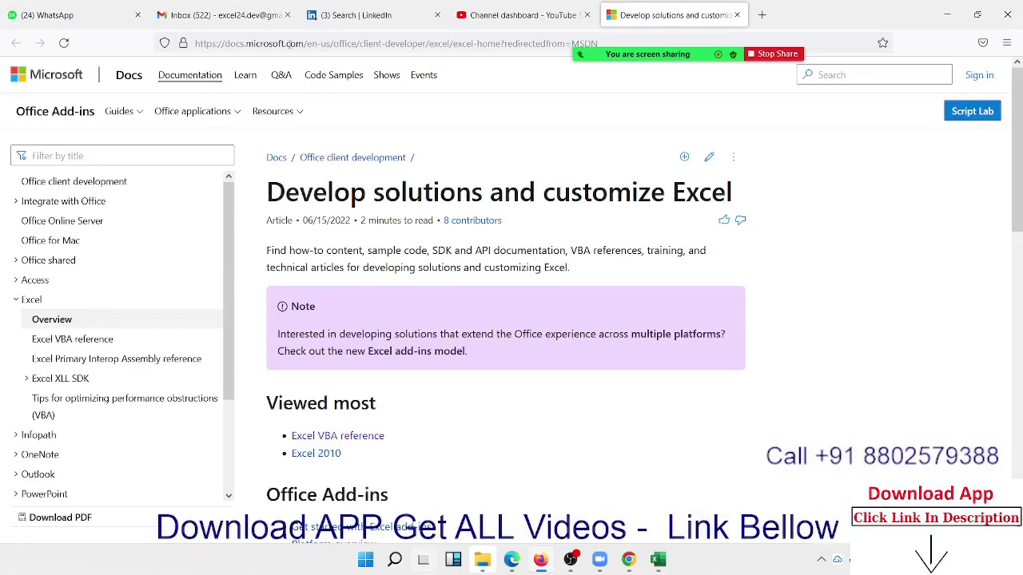
Step: Search the Microsoft Docs site for colorindex
{"action": "left_click", "coordinate": [834, 75]}
{"action": "type", "text": "colc"}
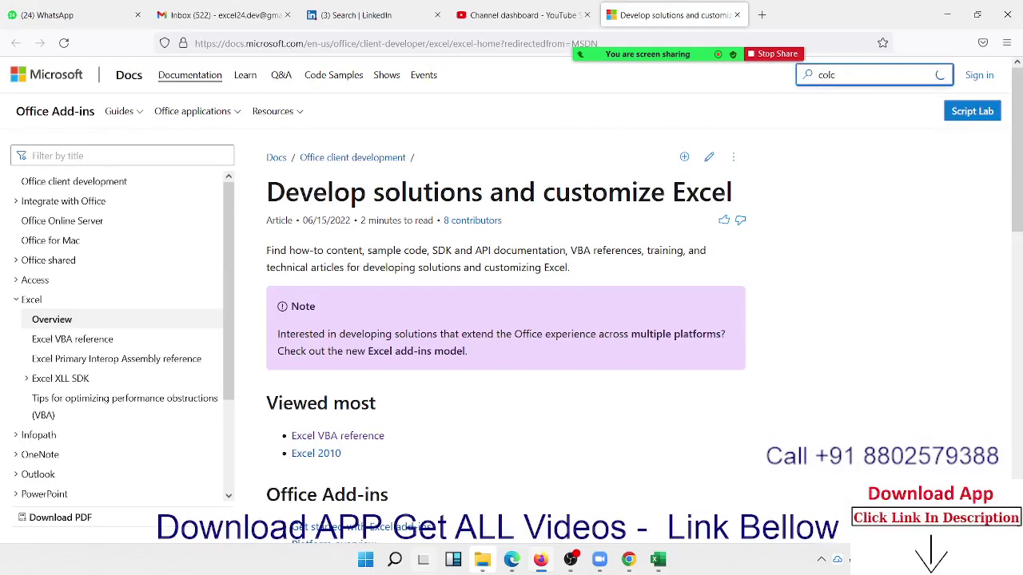
{"action": "type", "text": "o"}
{"action": "key", "text": "BackSpace"}
{"action": "key", "text": "BackSpace"}
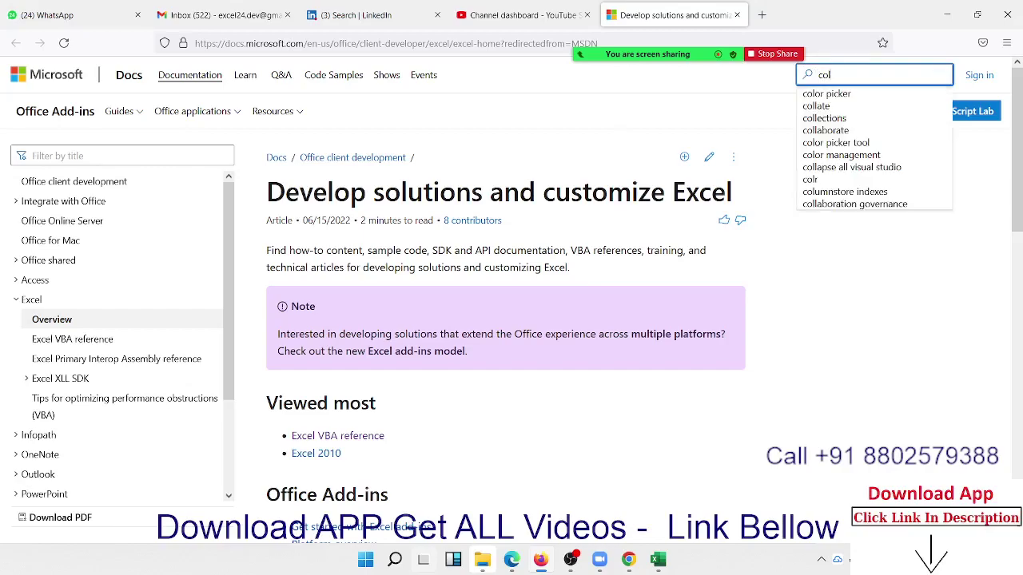
{"action": "type", "text": "or"}
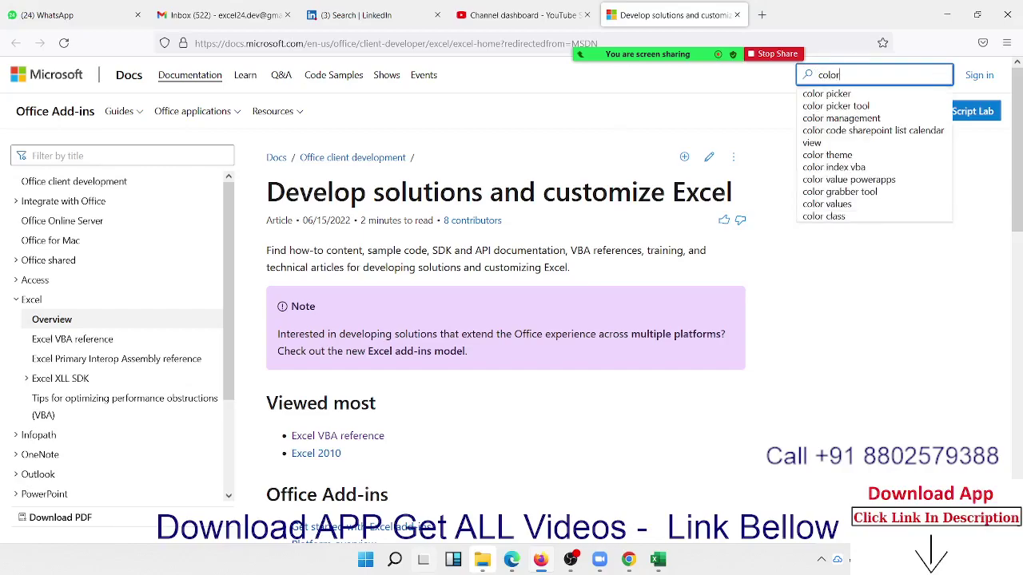
{"action": "type", "text": "in"}
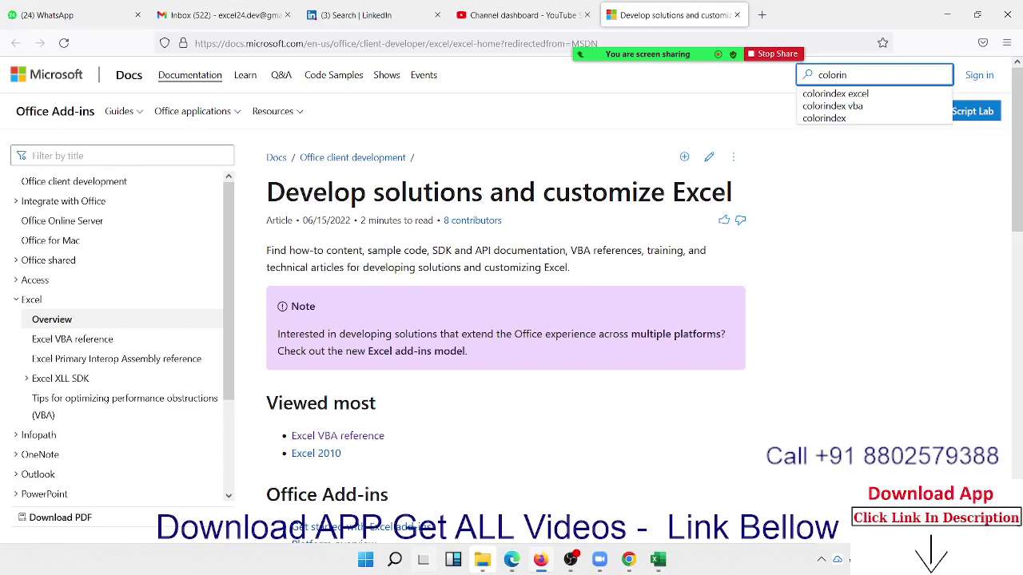
{"action": "key", "text": "Down"}
{"action": "key", "text": "Down"}
{"action": "key", "text": "Down"}
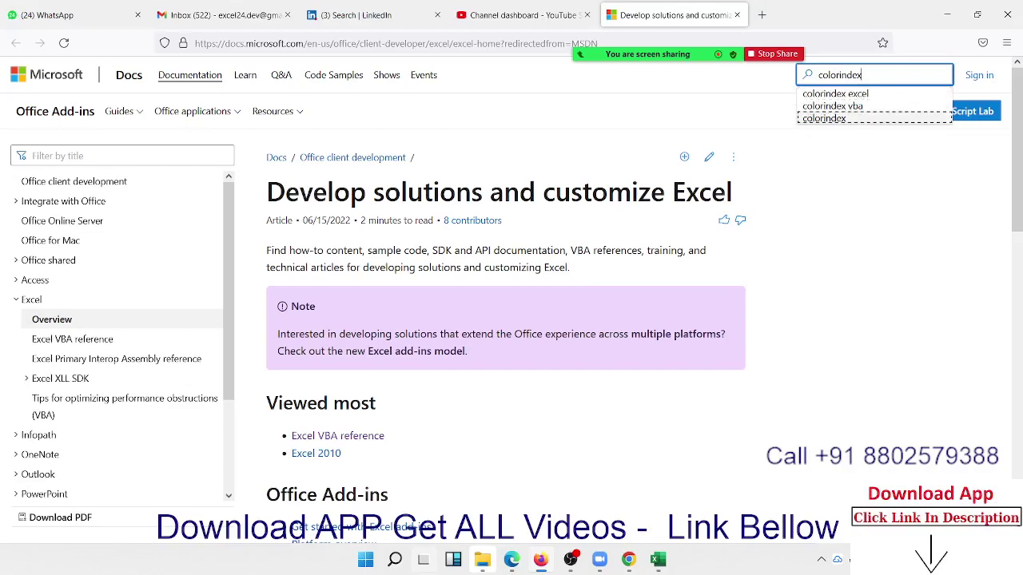
{"action": "key", "text": "Return"}
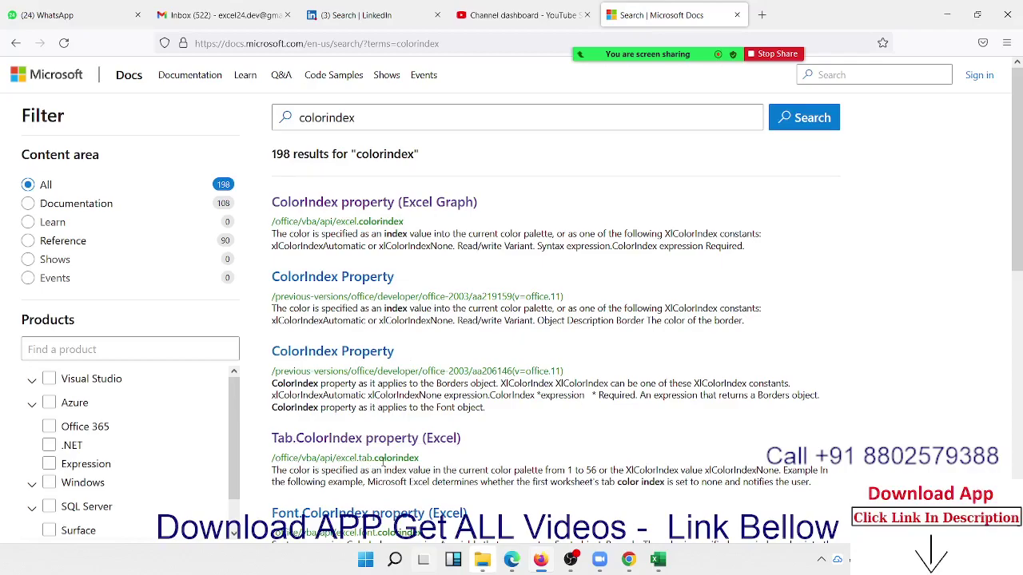
Step: Skim the Tab.ColorIndex property article and return to the search results
{"action": "scroll", "coordinate": [375, 371], "scroll_direction": "down", "scroll_amount": 3}
{"action": "left_click", "coordinate": [368, 324]}
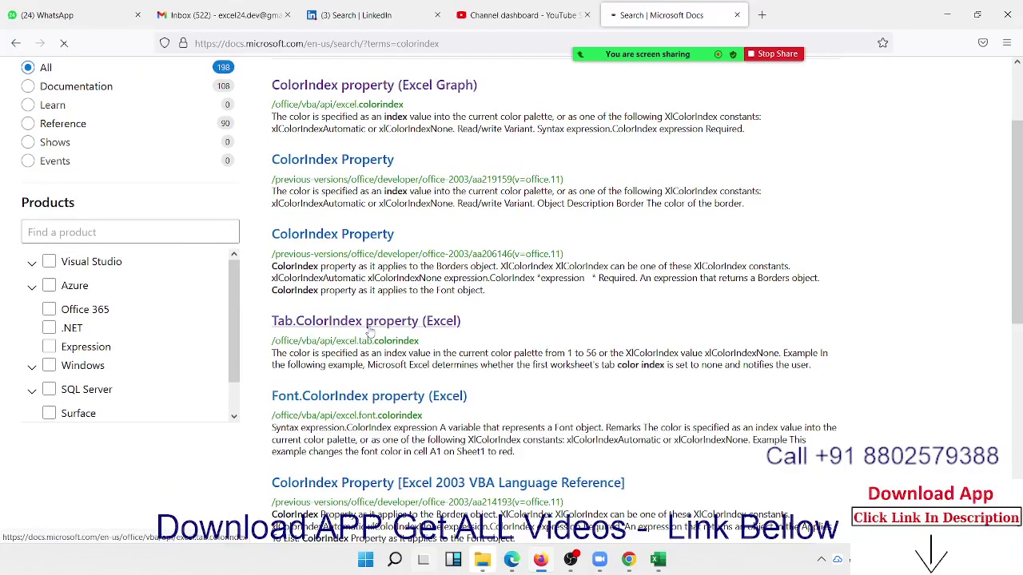
{"action": "scroll", "coordinate": [371, 328], "scroll_direction": "down", "scroll_amount": 5}
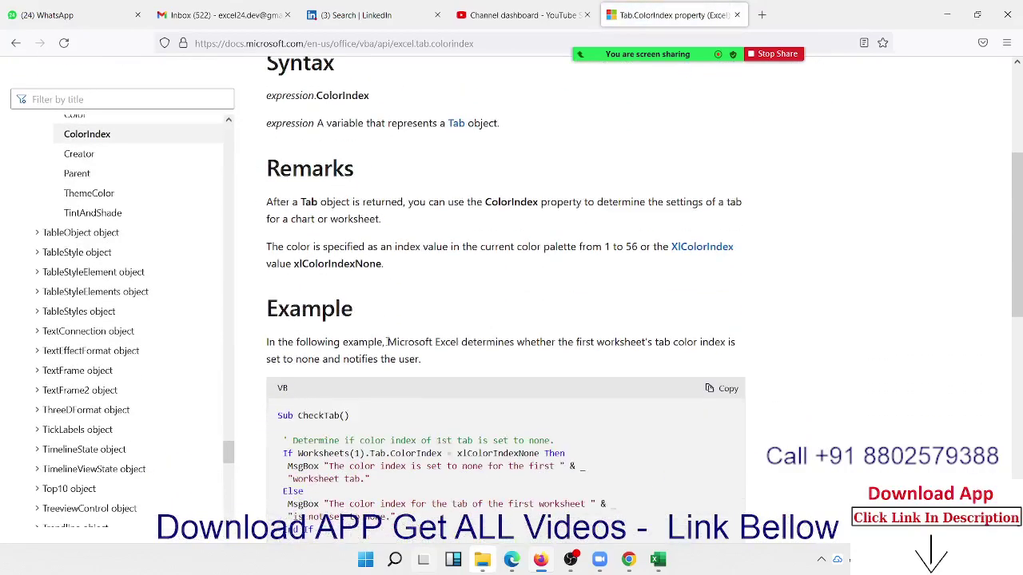
{"action": "scroll", "coordinate": [375, 336], "scroll_direction": "down", "scroll_amount": 5}
{"action": "scroll", "coordinate": [387, 347], "scroll_direction": "down", "scroll_amount": 5}
{"action": "scroll", "coordinate": [387, 347], "scroll_direction": "up", "scroll_amount": 2}
{"action": "scroll", "coordinate": [387, 348], "scroll_direction": "up", "scroll_amount": 10}
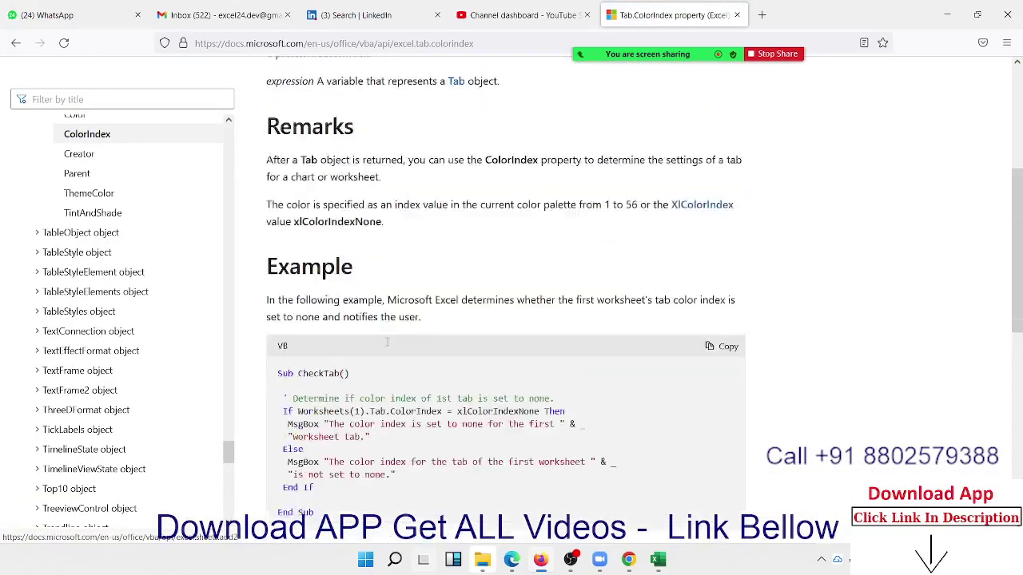
{"action": "left_click", "coordinate": [16, 43]}
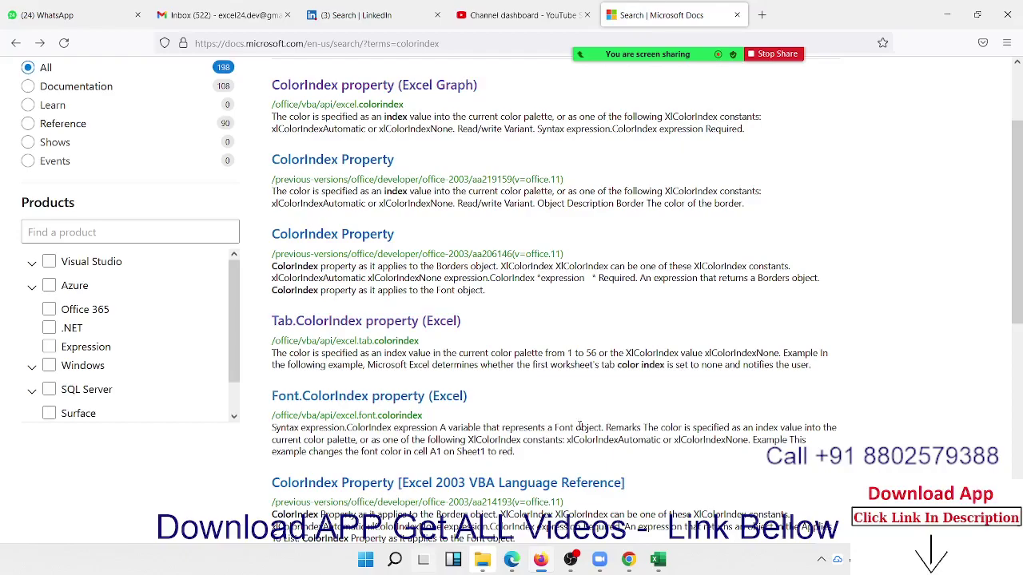
Step: Skim the Excel 2003 ColorIndex Property article and return to the results
{"action": "scroll", "coordinate": [592, 394], "scroll_direction": "down", "scroll_amount": 4}
{"action": "scroll", "coordinate": [560, 399], "scroll_direction": "down", "scroll_amount": 1}
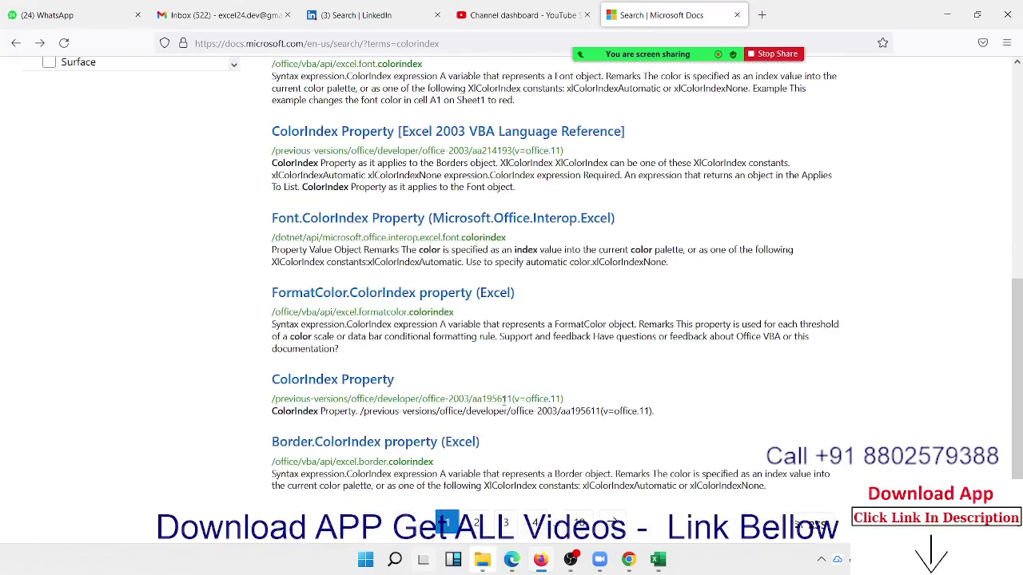
{"action": "scroll", "coordinate": [503, 406], "scroll_direction": "up", "scroll_amount": 5}
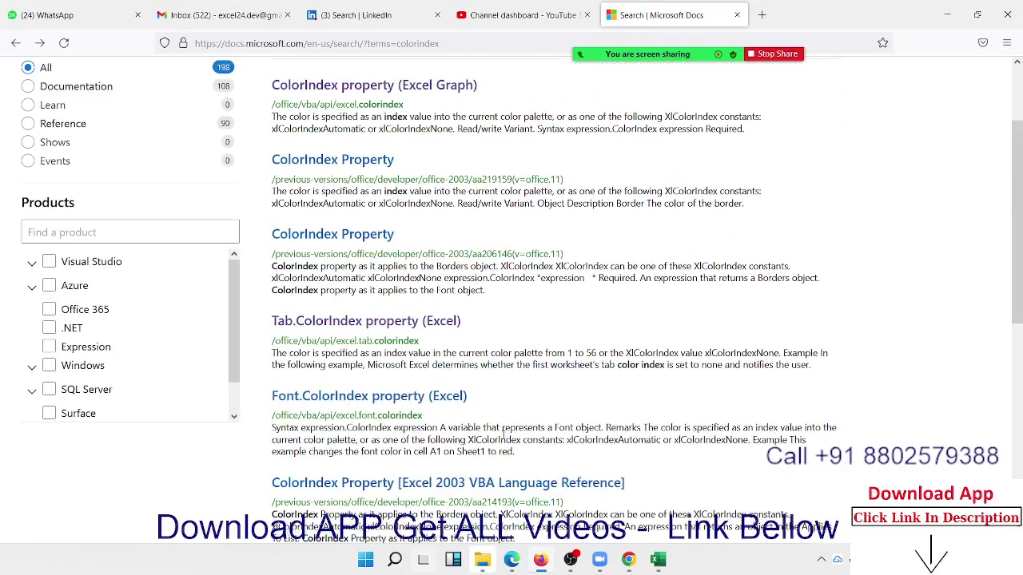
{"action": "left_click", "coordinate": [393, 489]}
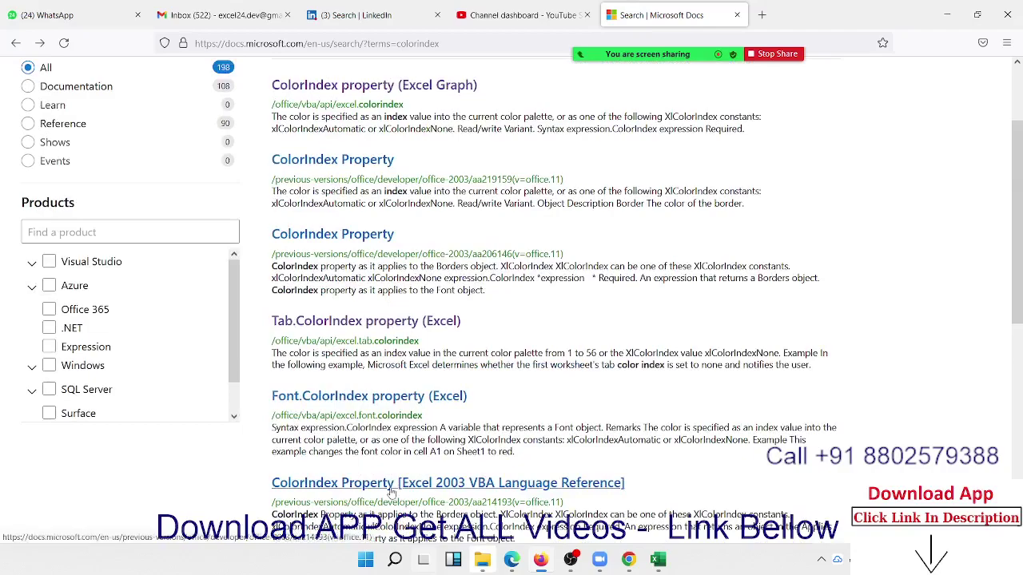
{"action": "scroll", "coordinate": [474, 403], "scroll_direction": "down", "scroll_amount": 1}
{"action": "scroll", "coordinate": [474, 403], "scroll_direction": "down", "scroll_amount": 3}
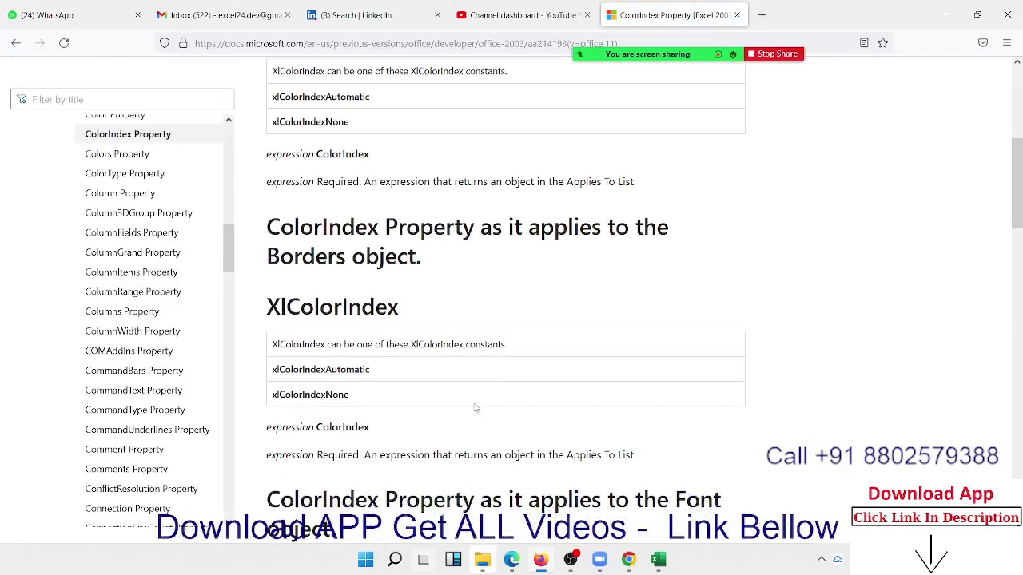
{"action": "scroll", "coordinate": [474, 403], "scroll_direction": "down", "scroll_amount": 3}
{"action": "scroll", "coordinate": [475, 404], "scroll_direction": "down", "scroll_amount": 3}
{"action": "left_click", "coordinate": [16, 44]}
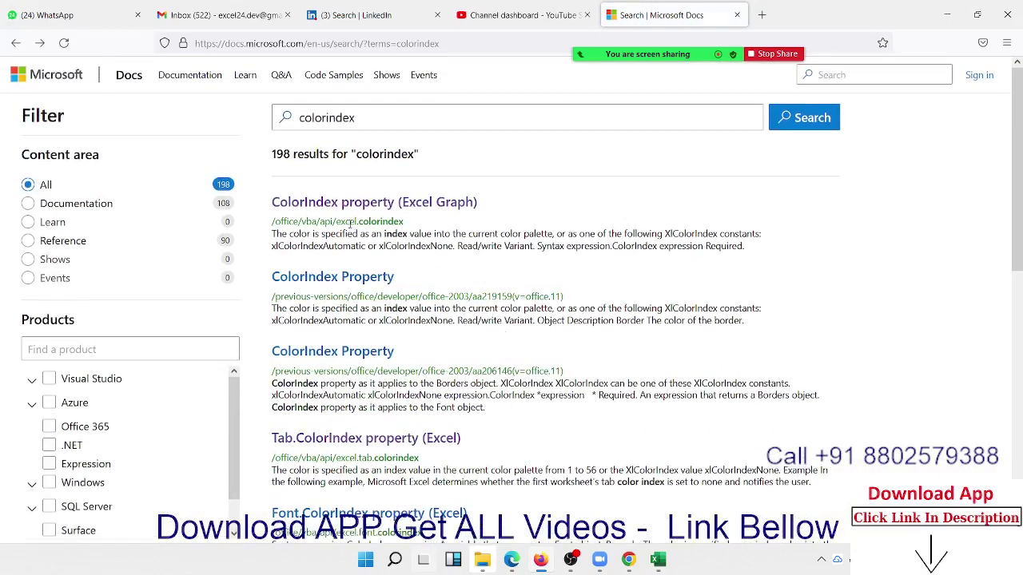
Step: Open the ColorIndex Property article and scroll to its palette table of indexes 1–56
{"action": "left_click", "coordinate": [334, 279]}
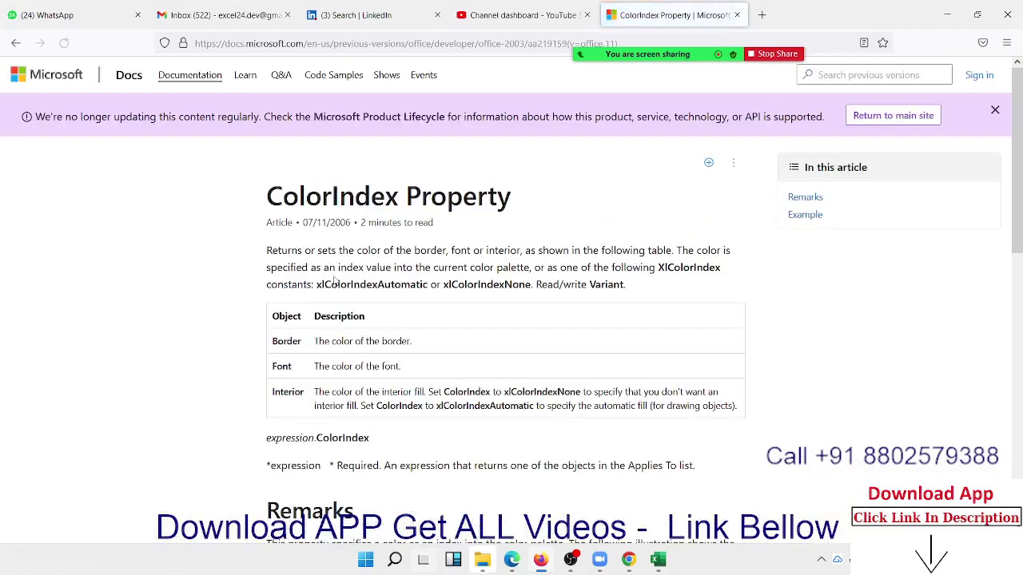
{"action": "scroll", "coordinate": [407, 338], "scroll_direction": "down", "scroll_amount": 2}
{"action": "scroll", "coordinate": [407, 338], "scroll_direction": "down", "scroll_amount": 3}
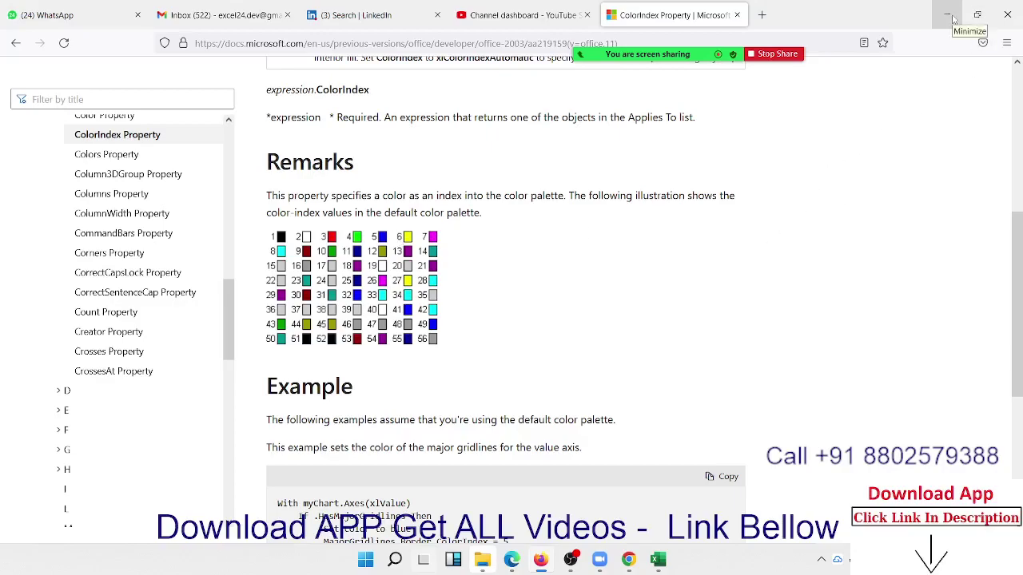
Step: Highlight the ColorIndex assignment, the Font With block and the two Interior lines
{"action": "left_click", "coordinate": [953, 20]}
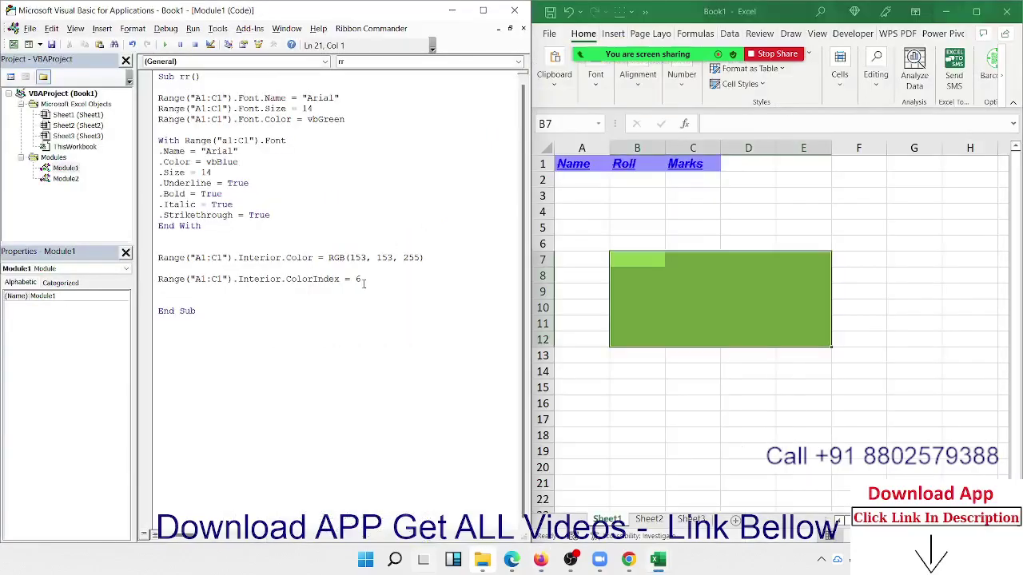
{"action": "left_click", "coordinate": [353, 283]}
{"action": "double_click", "coordinate": [346, 278]}
{"action": "left_click_drag", "start_coordinate": [202, 226], "coordinate": [150, 142]}
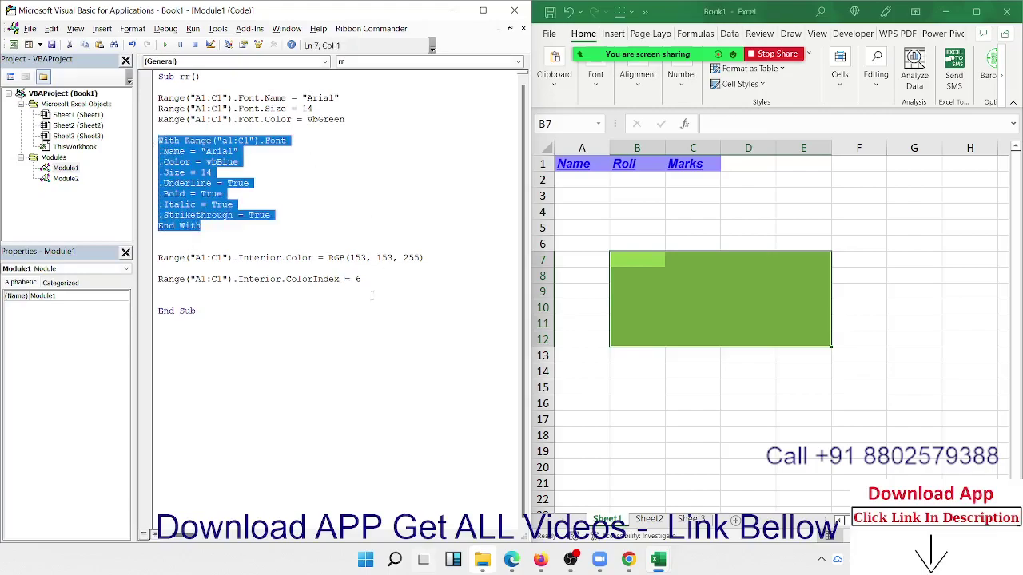
{"action": "left_click_drag", "start_coordinate": [371, 296], "coordinate": [160, 247]}
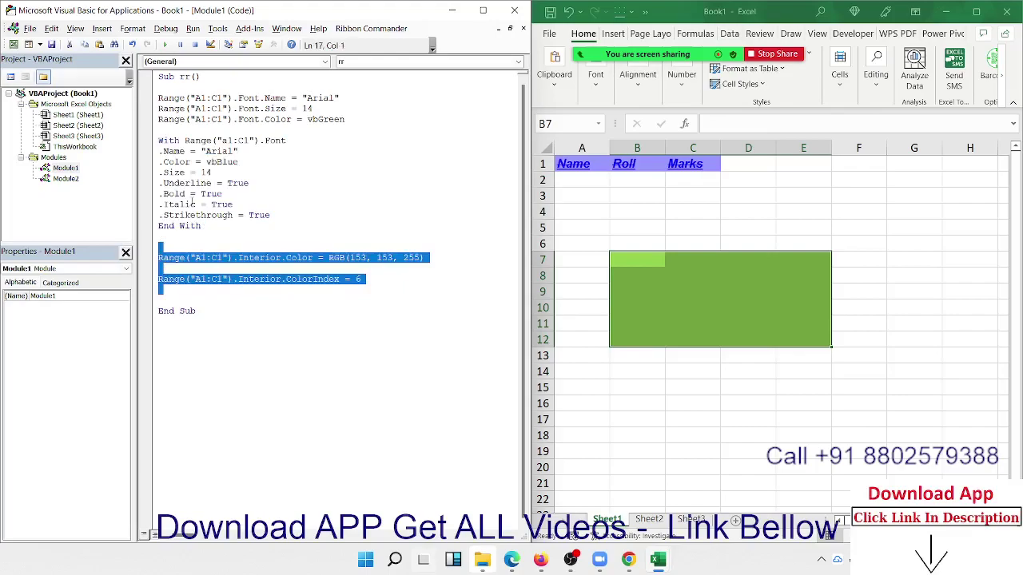
{"action": "left_click", "coordinate": [360, 119]}
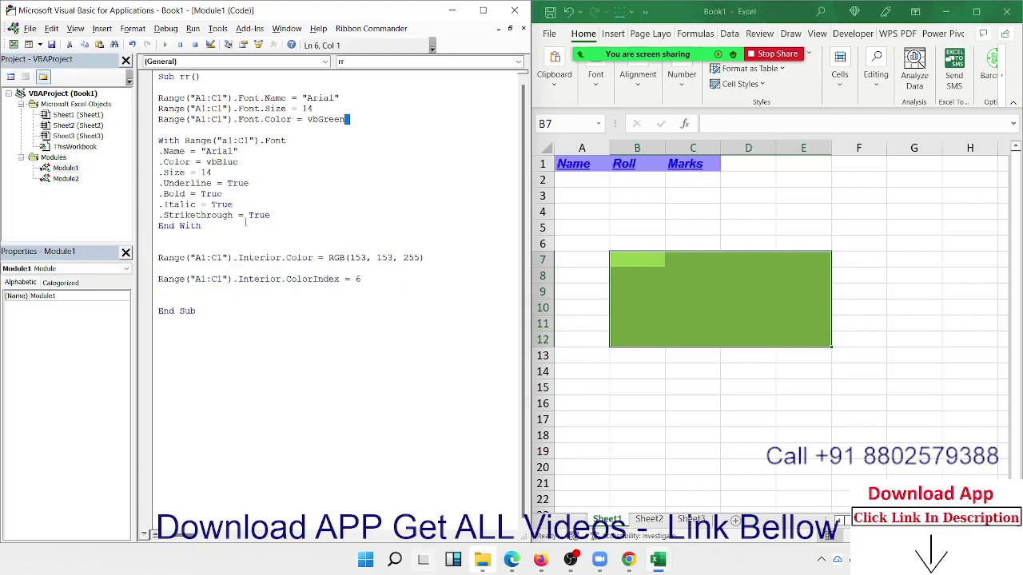
Step: Clear all formatting from the green B7:E12 block, then select A1:C10
{"action": "left_click", "coordinate": [763, 441]}
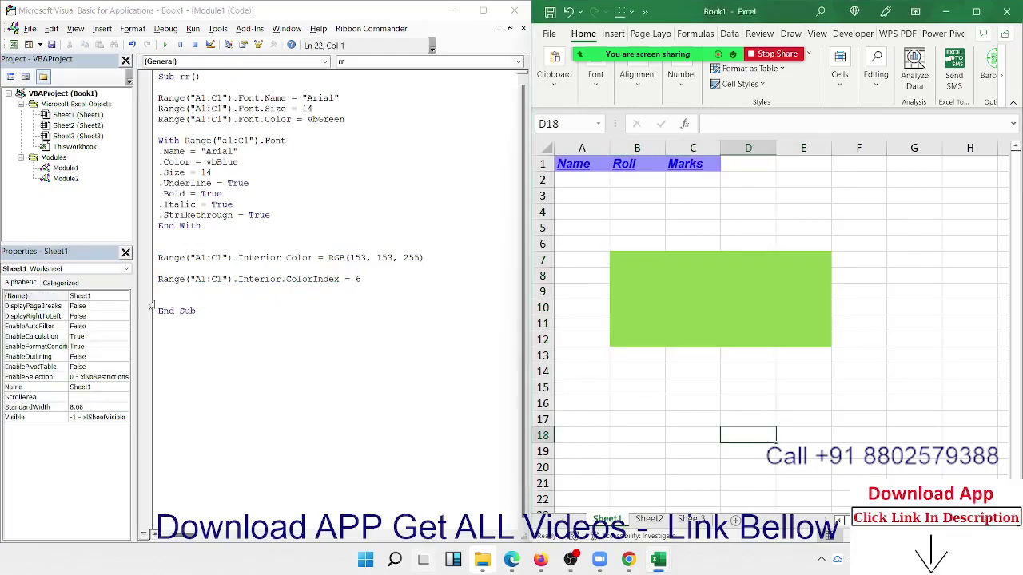
{"action": "left_click", "coordinate": [613, 249]}
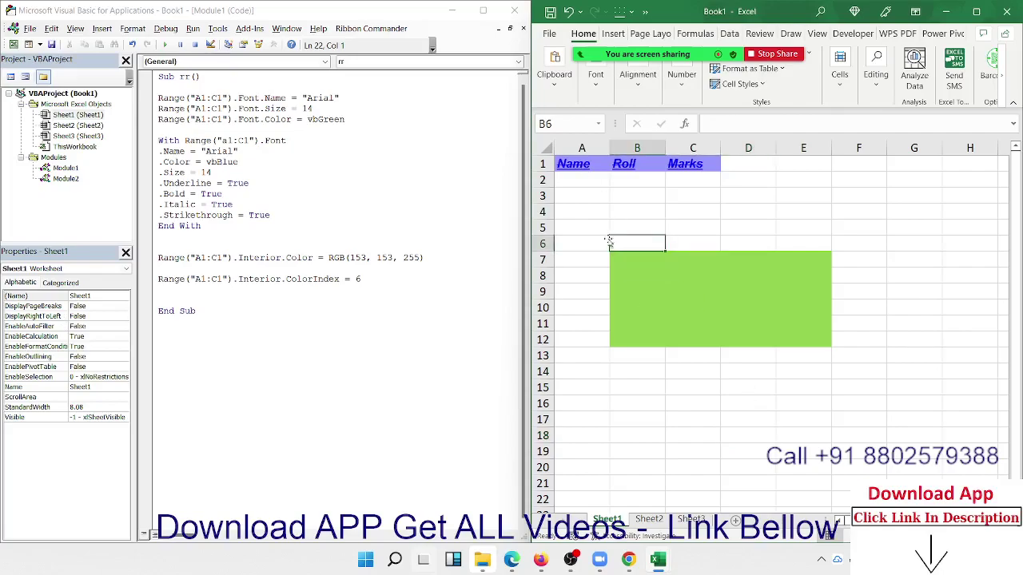
{"action": "left_click", "coordinate": [601, 229]}
{"action": "left_click_drag", "start_coordinate": [582, 227], "coordinate": [874, 366]}
{"action": "key", "text": "alt+h"}
{"action": "key", "text": "e"}
{"action": "key", "text": "a"}
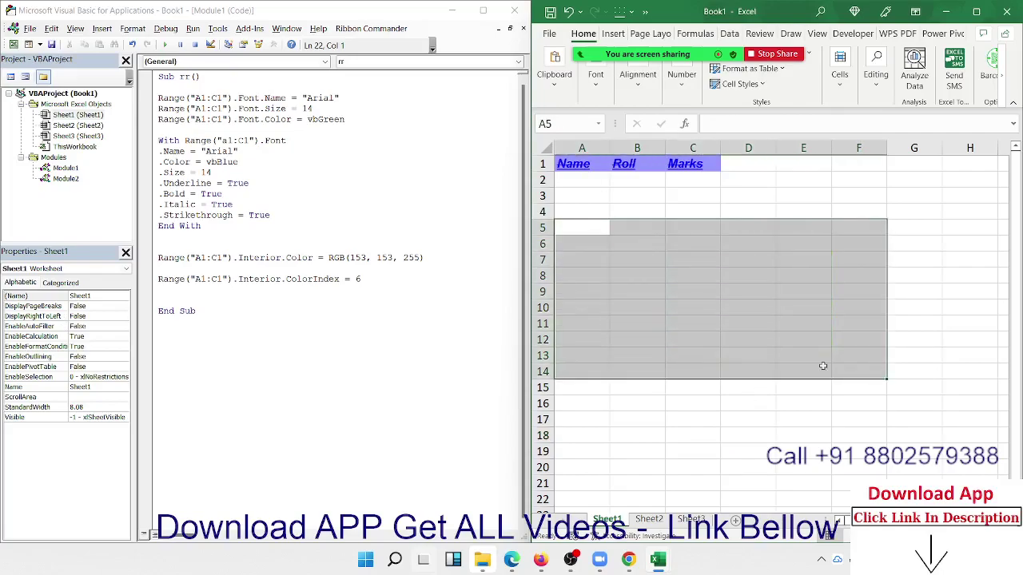
{"action": "left_click", "coordinate": [769, 308]}
{"action": "left_click_drag", "start_coordinate": [592, 164], "coordinate": [708, 310]}
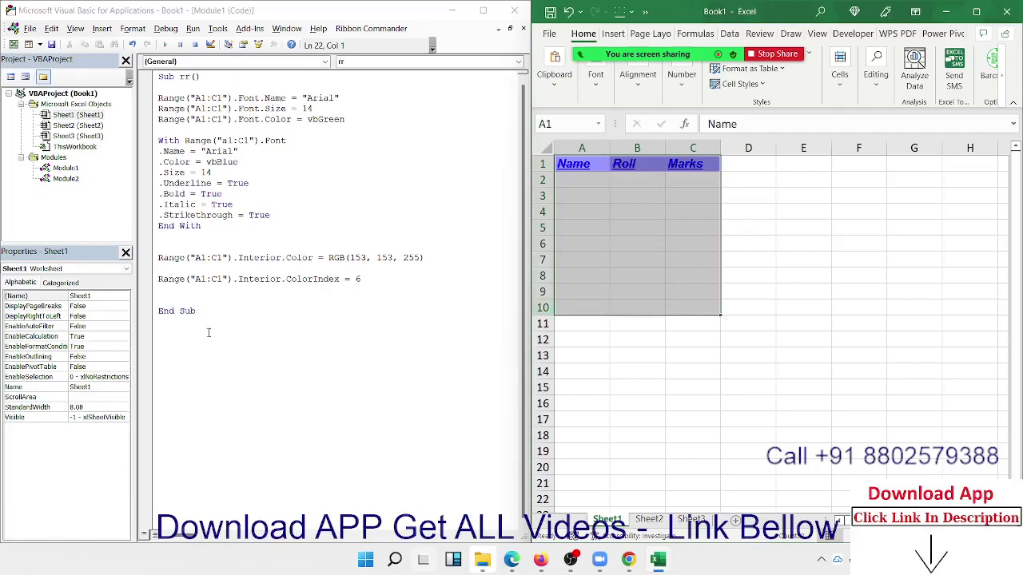
{"action": "left_click", "coordinate": [204, 305]}
Step: Insert Range("A1:C10").Borders.LineStyle = 1 above End Sub in the rr macro
{"action": "key", "text": "Return"}
{"action": "key", "text": "Up"}
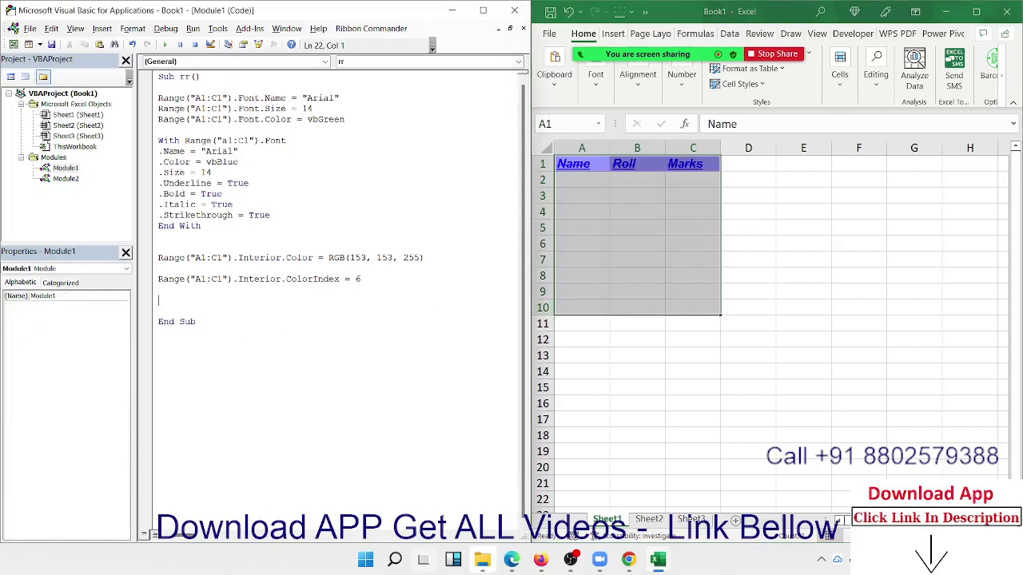
{"action": "type", "text": "range("}
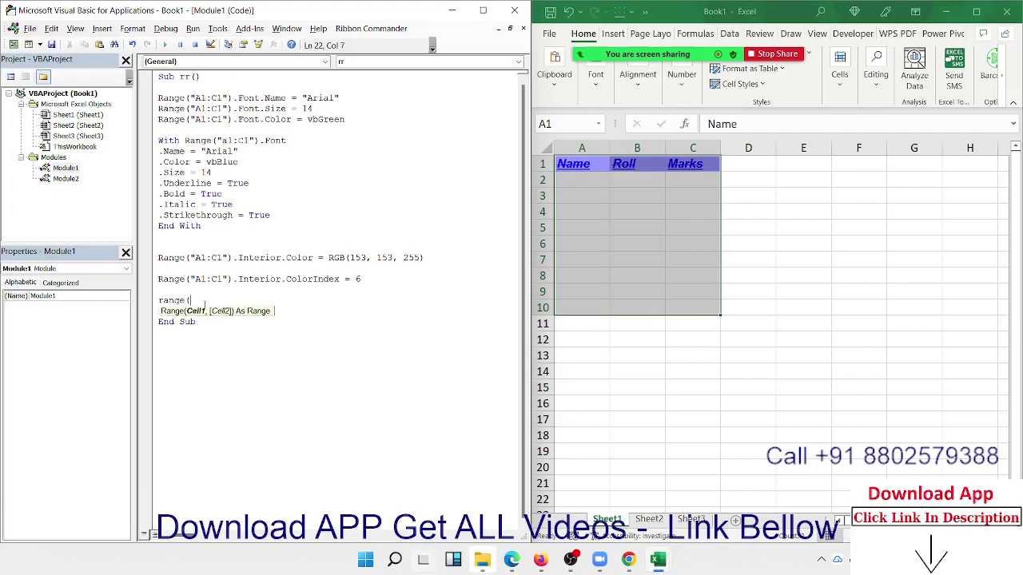
{"action": "type", "text": "\"A"}
{"action": "type", "text": "1:C"}
{"action": "type", "text": "10\""}
{"action": "type", "text": ")."}
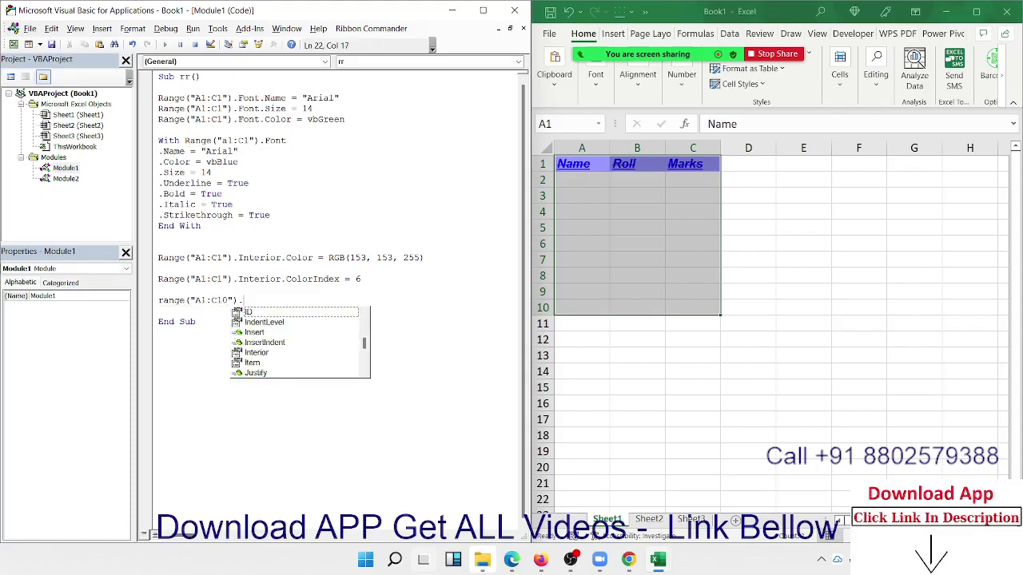
{"action": "type", "text": "bol"}
{"action": "key", "text": "BackSpace"}
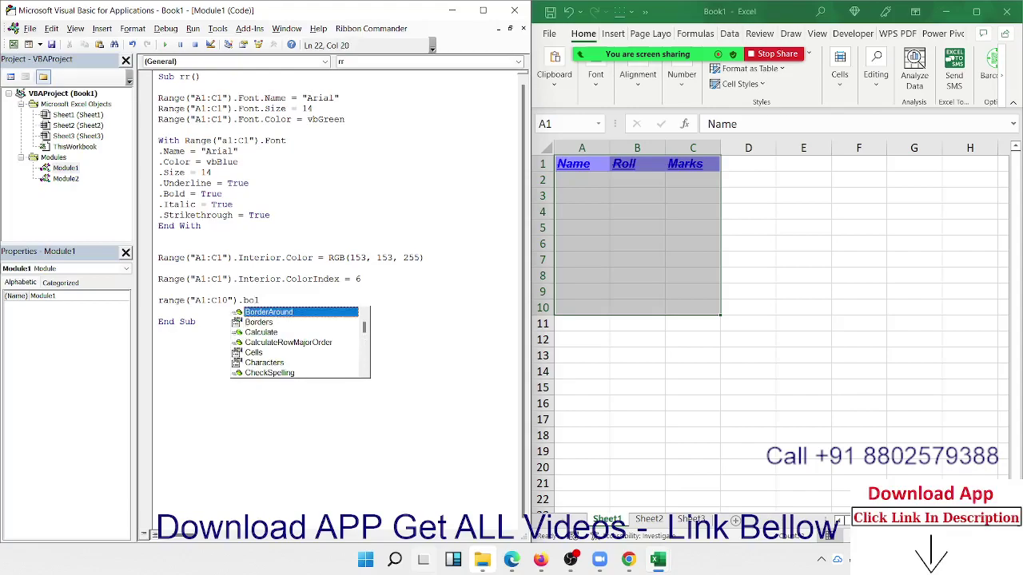
{"action": "key", "text": "Down"}
{"action": "key", "text": "Tab"}
{"action": "type", "text": ".l"}
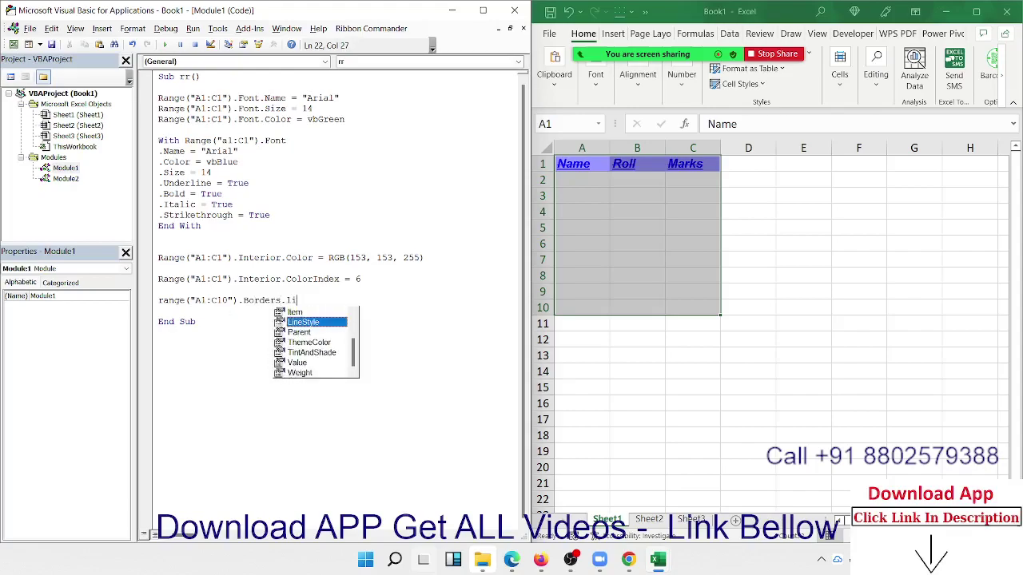
{"action": "key", "text": "Tab"}
{"action": "type", "text": "= "}
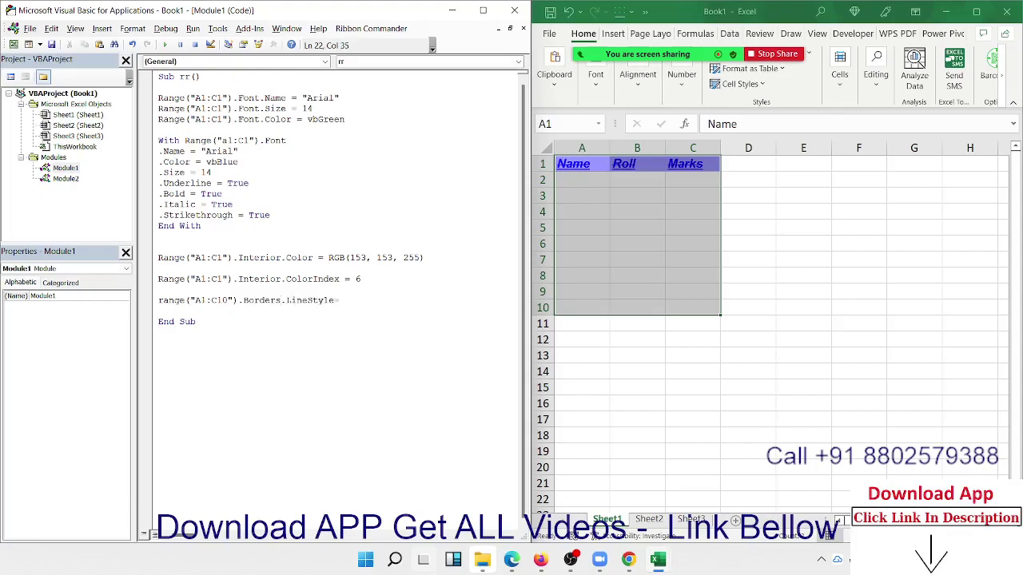
{"action": "type", "text": "1"}
{"action": "key", "text": "Return"}
Step: Record Macro2 while applying Outline and Inside borders to A1:C10 through Format Cells
{"action": "left_click", "coordinate": [595, 537]}
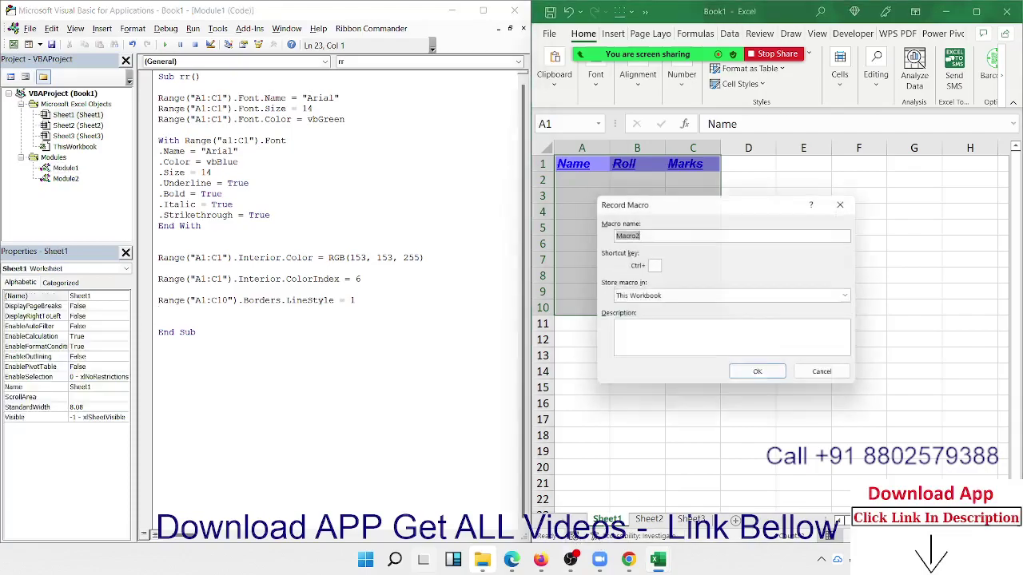
{"action": "left_click", "coordinate": [755, 380]}
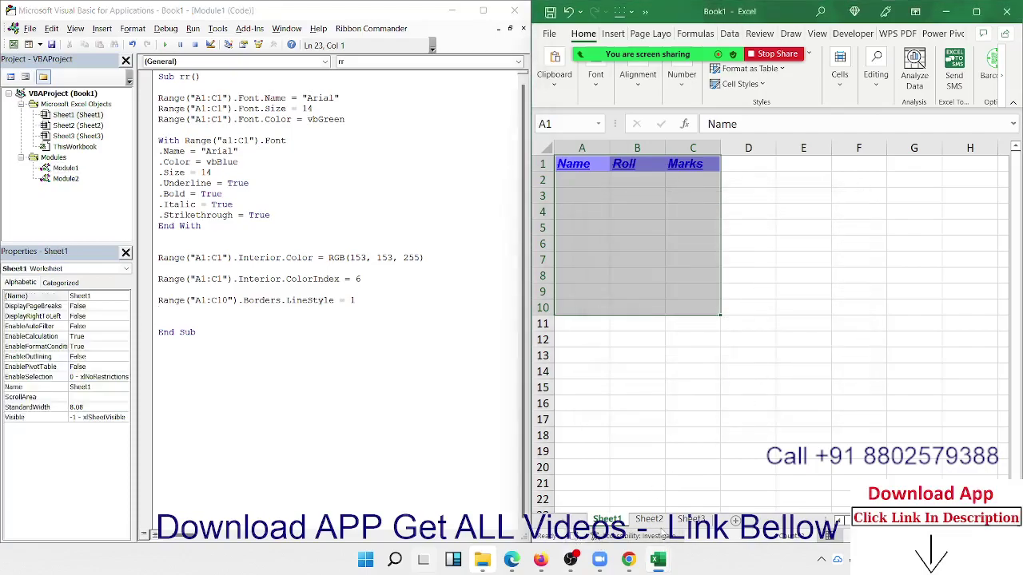
{"action": "right_click", "coordinate": [652, 295]}
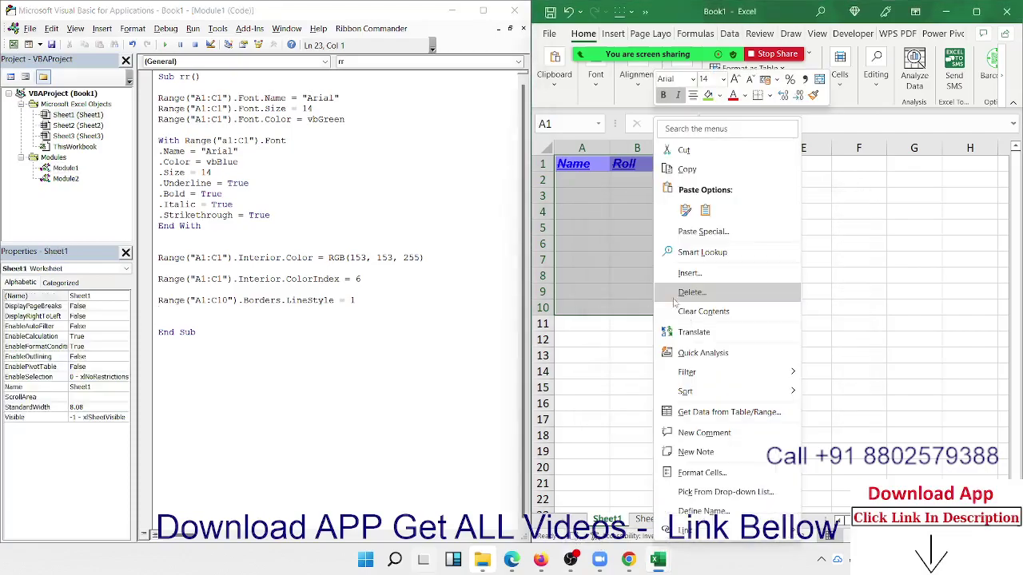
{"action": "left_click", "coordinate": [713, 476]}
{"action": "left_click", "coordinate": [687, 238]}
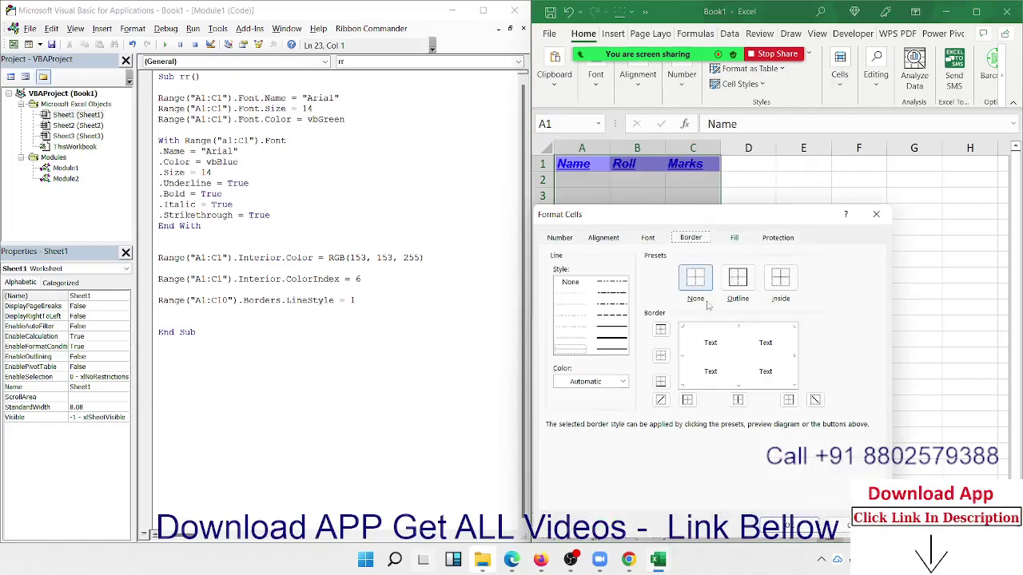
{"action": "left_click", "coordinate": [737, 277]}
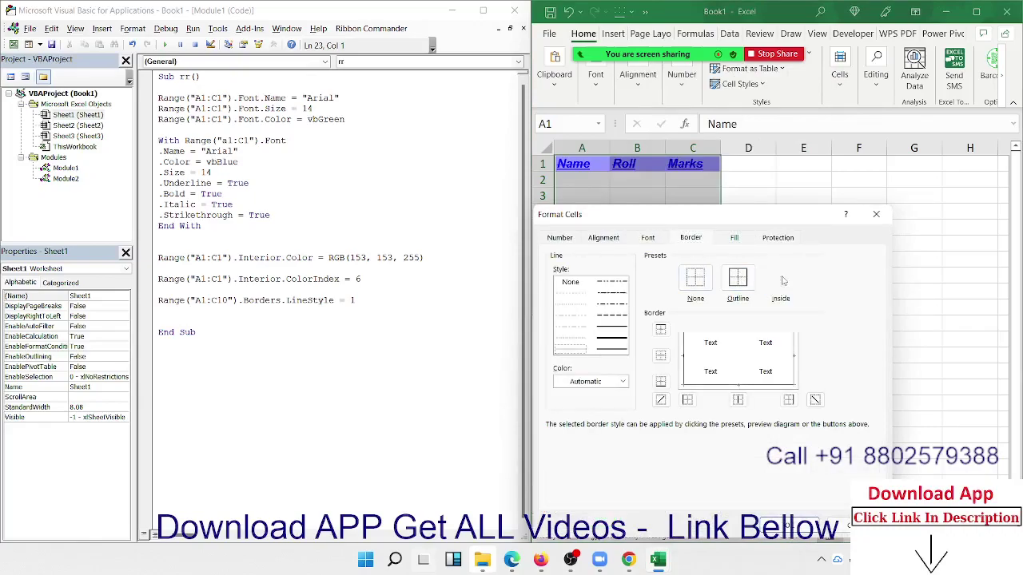
{"action": "left_click", "coordinate": [781, 278]}
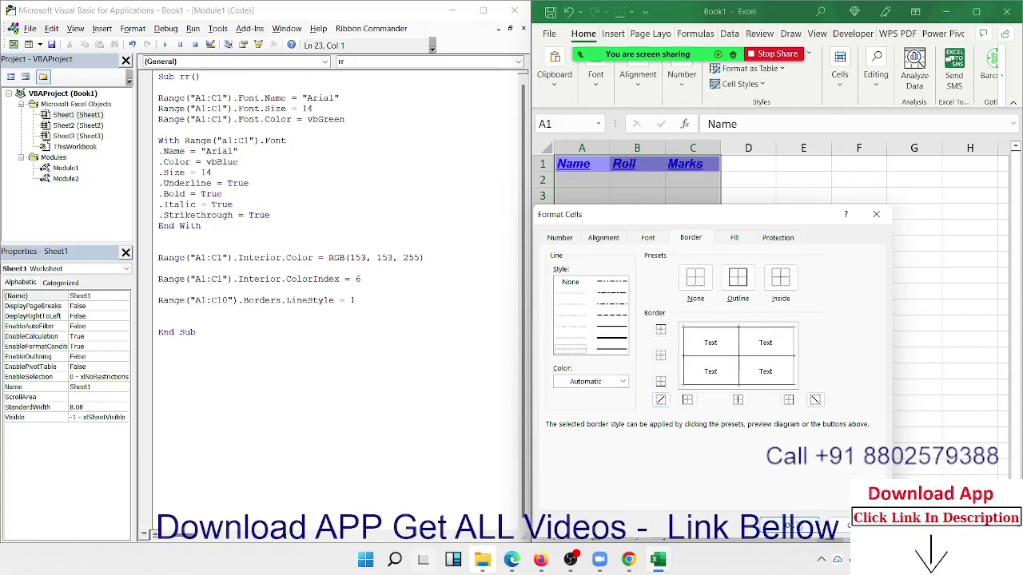
{"action": "left_click", "coordinate": [791, 526]}
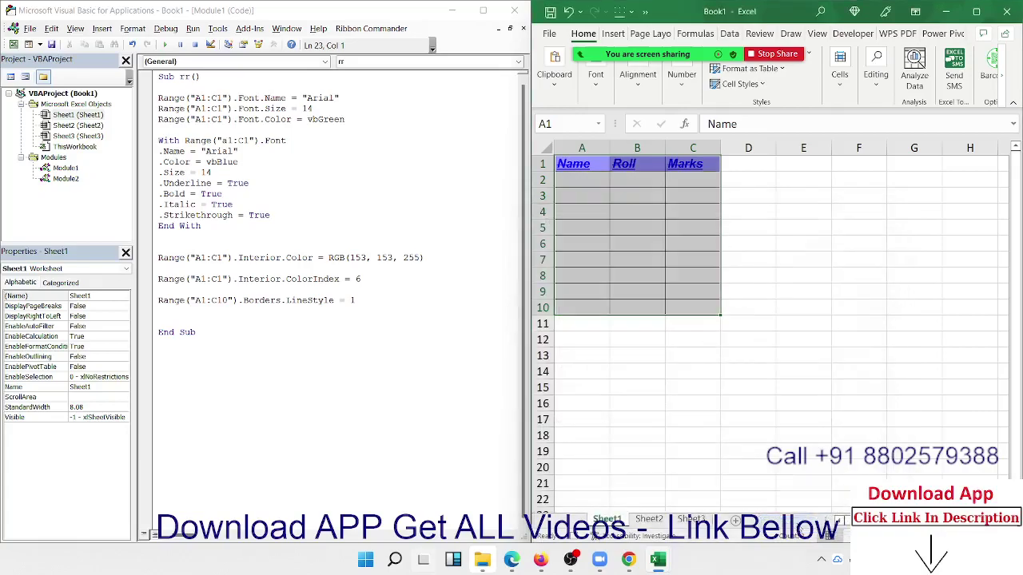
Step: Open Module2's Macro2 and highlight xlEdgeLeft, Borders, xlAutomatic and Weight in its code
{"action": "double_click", "coordinate": [66, 179]}
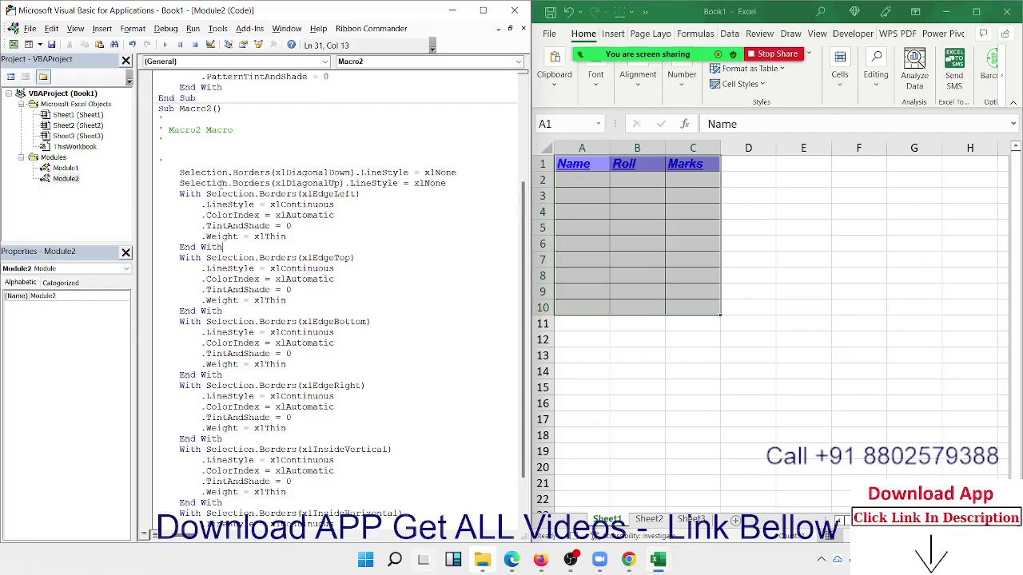
{"action": "left_click", "coordinate": [300, 195]}
{"action": "left_click_drag", "start_coordinate": [302, 194], "coordinate": [362, 194]}
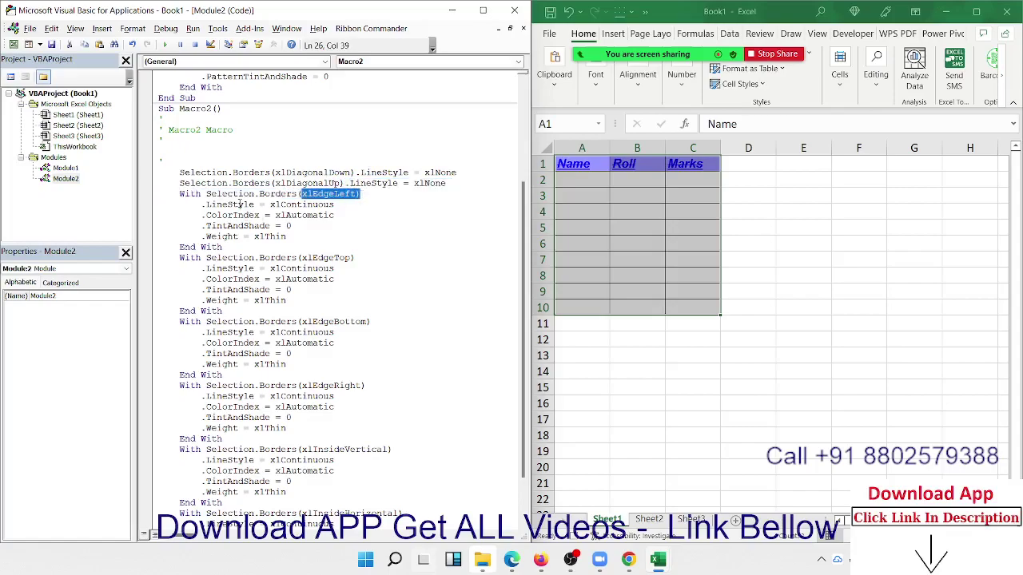
{"action": "double_click", "coordinate": [230, 204]}
{"action": "left_click_drag", "start_coordinate": [259, 194], "coordinate": [298, 195]}
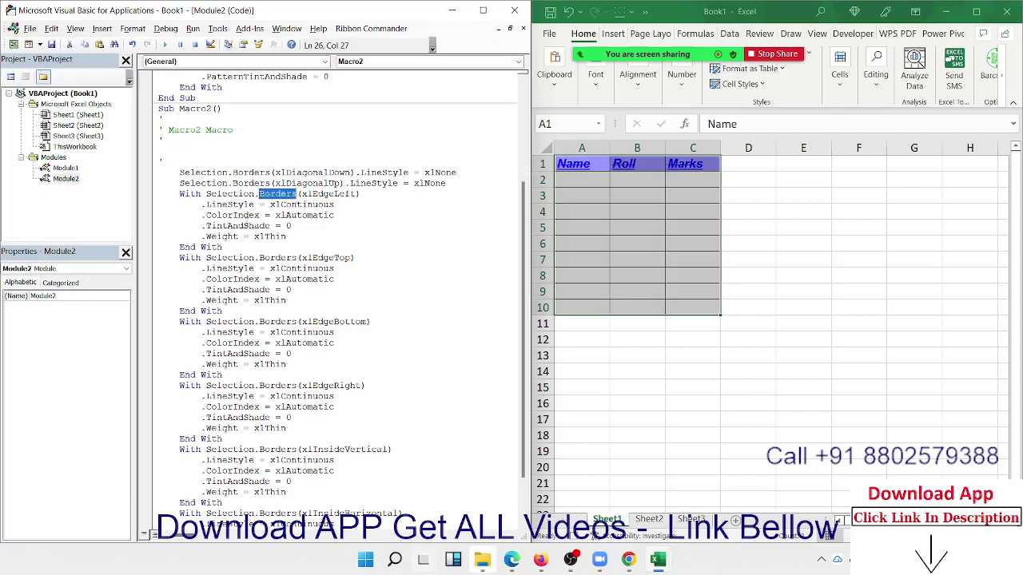
{"action": "double_click", "coordinate": [240, 216]}
{"action": "double_click", "coordinate": [287, 216]}
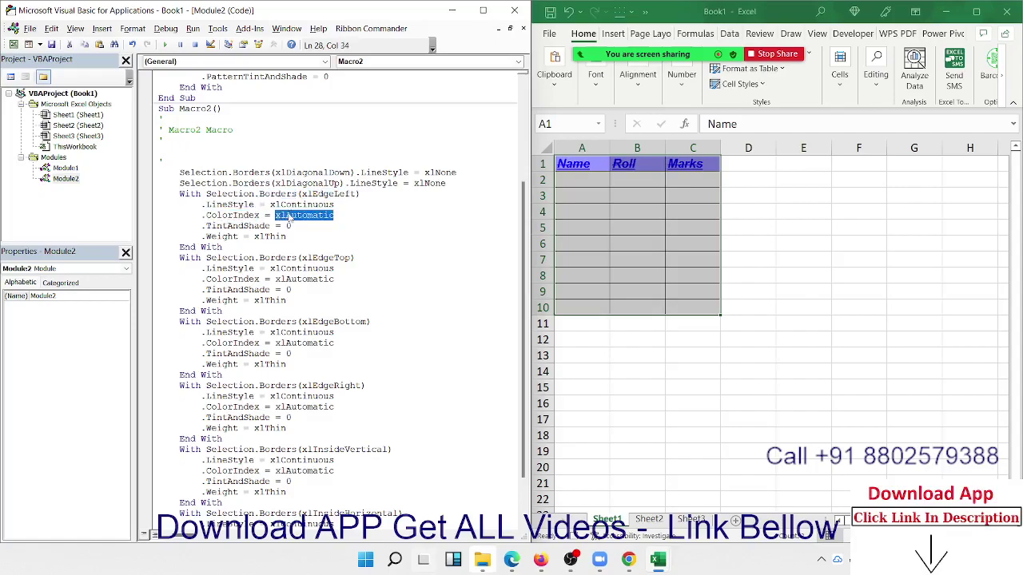
{"action": "left_click", "coordinate": [266, 226]}
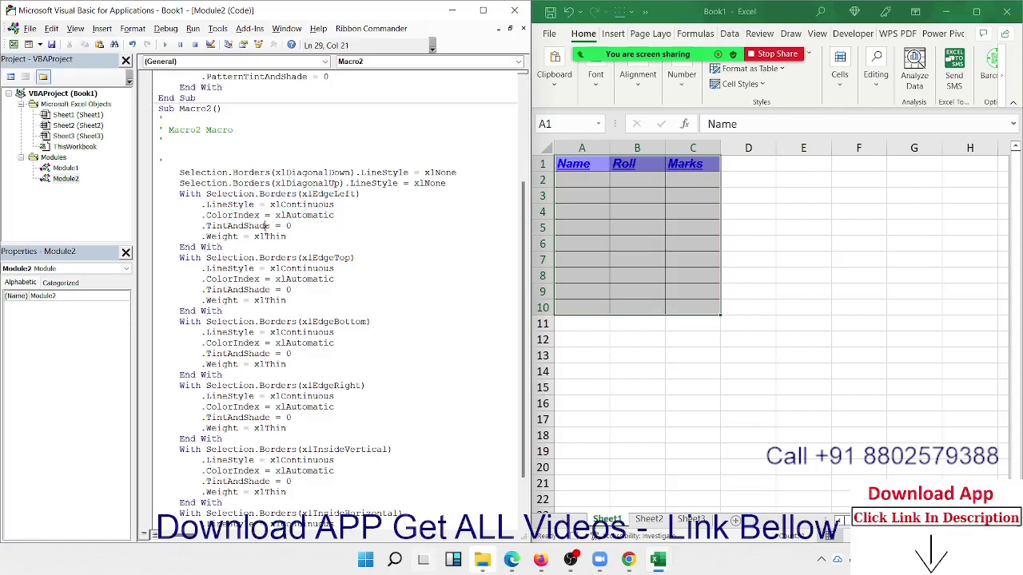
{"action": "double_click", "coordinate": [232, 236]}
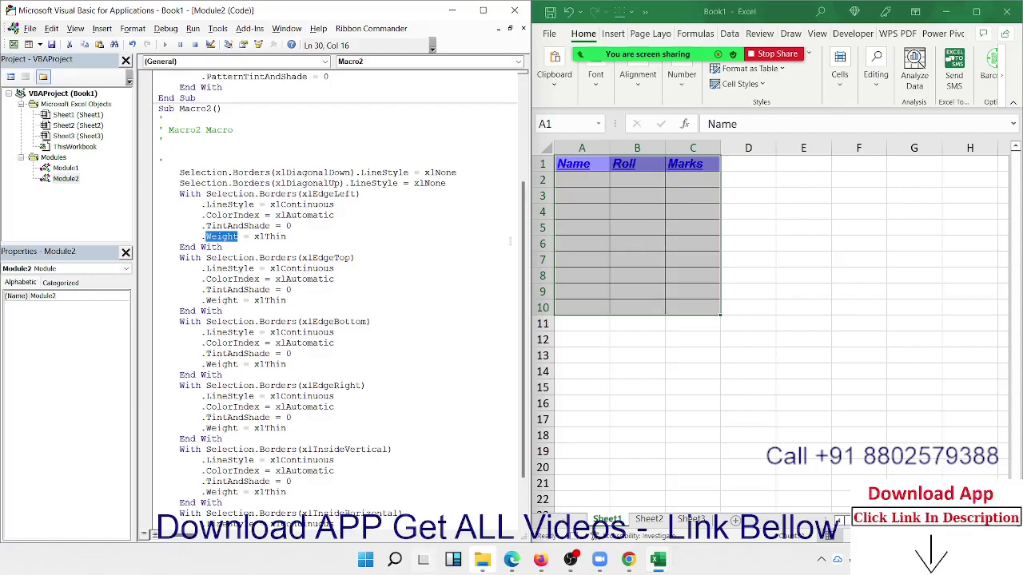
Step: Highlight the xlContinuous, xlInsideVertical and diagonal-border xlNone values in Macro2
{"action": "double_click", "coordinate": [308, 279]}
{"action": "double_click", "coordinate": [323, 332]}
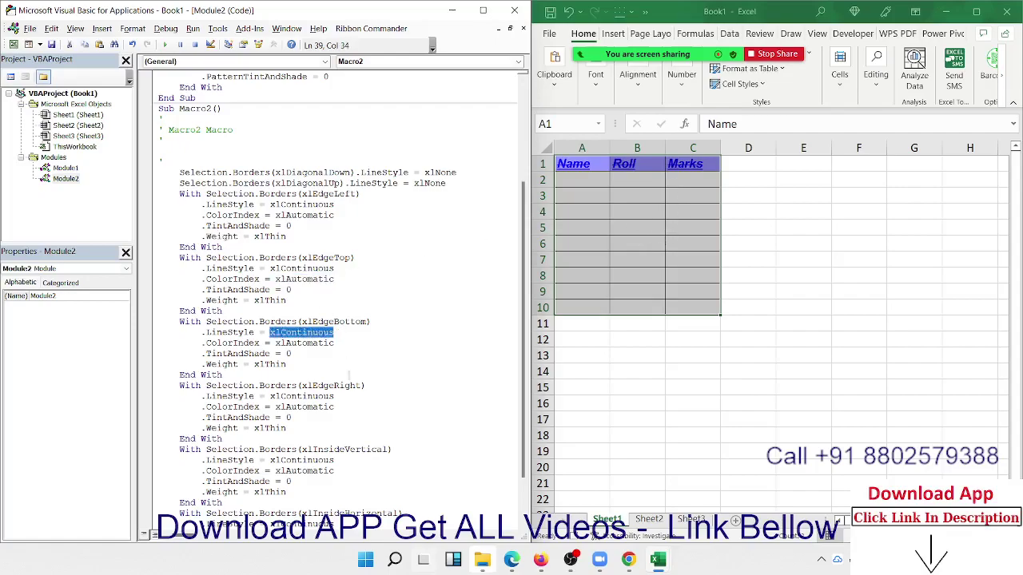
{"action": "left_click", "coordinate": [349, 386]}
{"action": "double_click", "coordinate": [343, 450]}
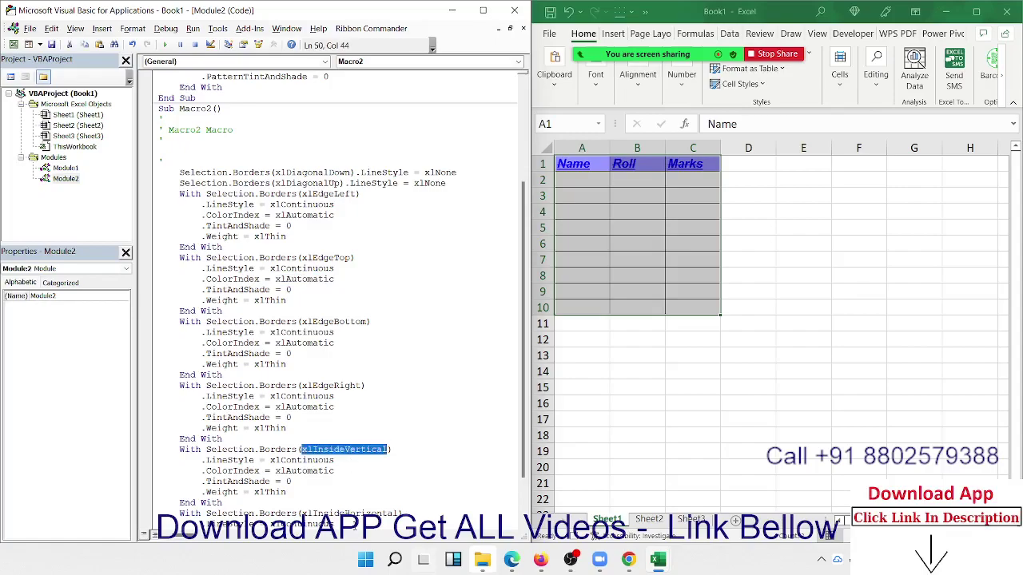
{"action": "double_click", "coordinate": [301, 524]}
{"action": "scroll", "coordinate": [327, 507], "scroll_direction": "down", "scroll_amount": 1}
{"action": "scroll", "coordinate": [338, 492], "scroll_direction": "down", "scroll_amount": 1}
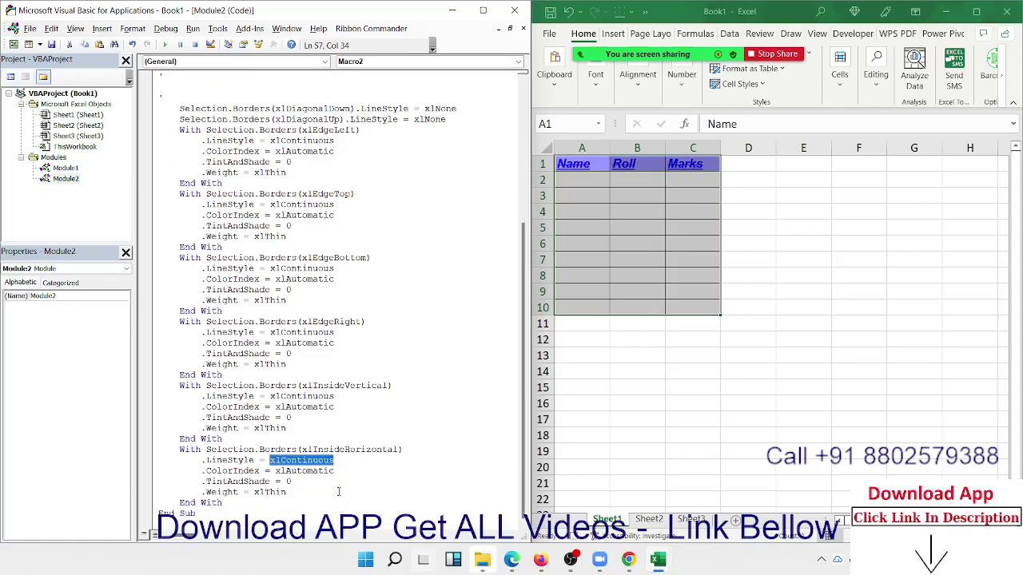
{"action": "scroll", "coordinate": [338, 491], "scroll_direction": "up", "scroll_amount": 3}
{"action": "scroll", "coordinate": [336, 489], "scroll_direction": "up", "scroll_amount": 1}
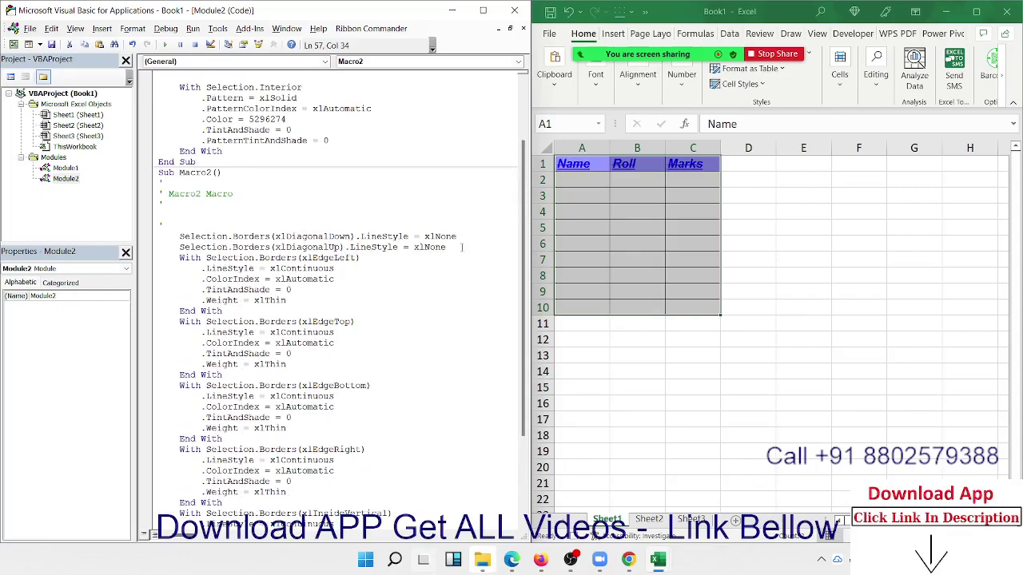
{"action": "left_click_drag", "start_coordinate": [448, 248], "coordinate": [184, 229]}
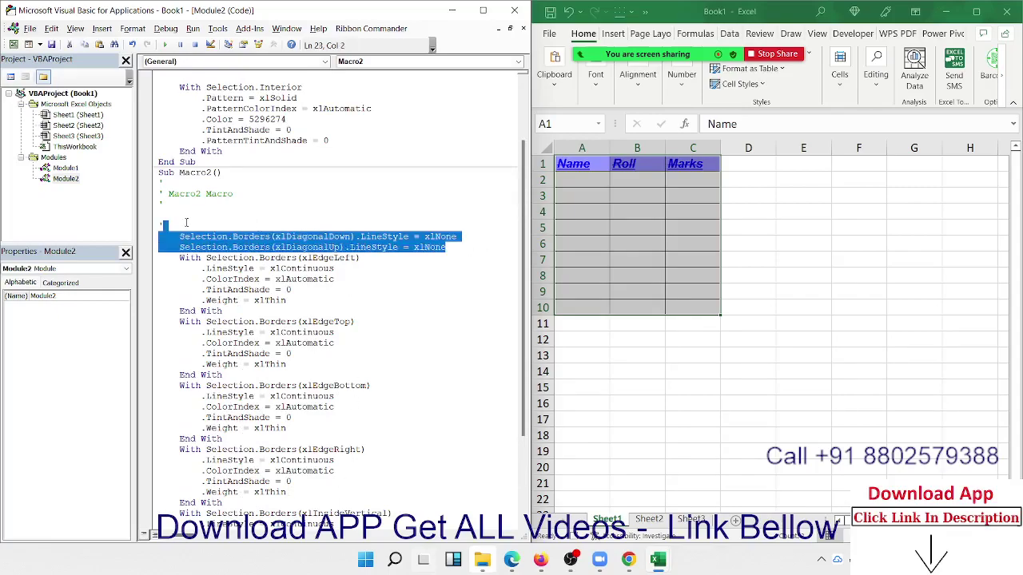
{"action": "double_click", "coordinate": [389, 248]}
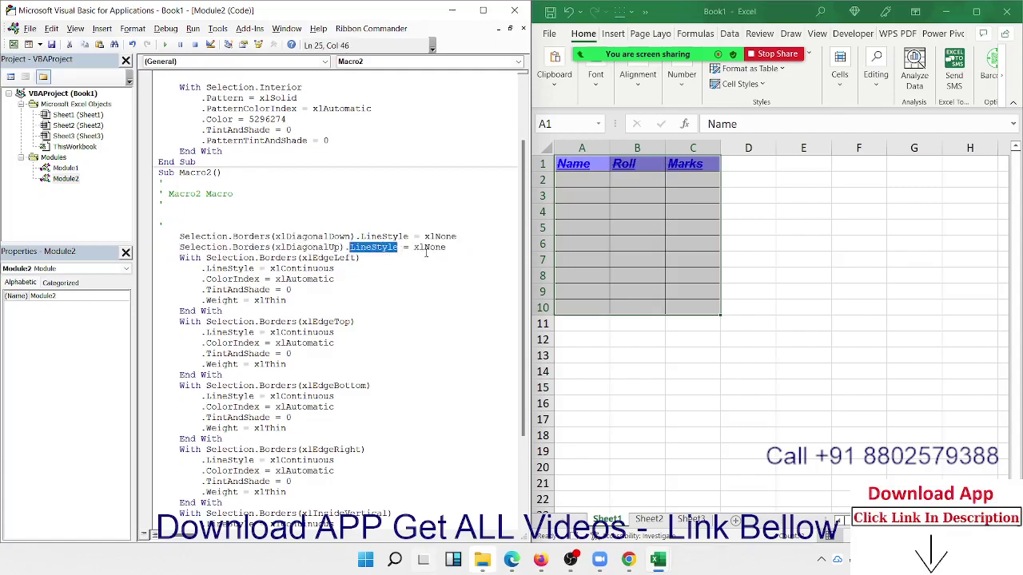
{"action": "left_click", "coordinate": [427, 252]}
{"action": "left_click", "coordinate": [430, 249]}
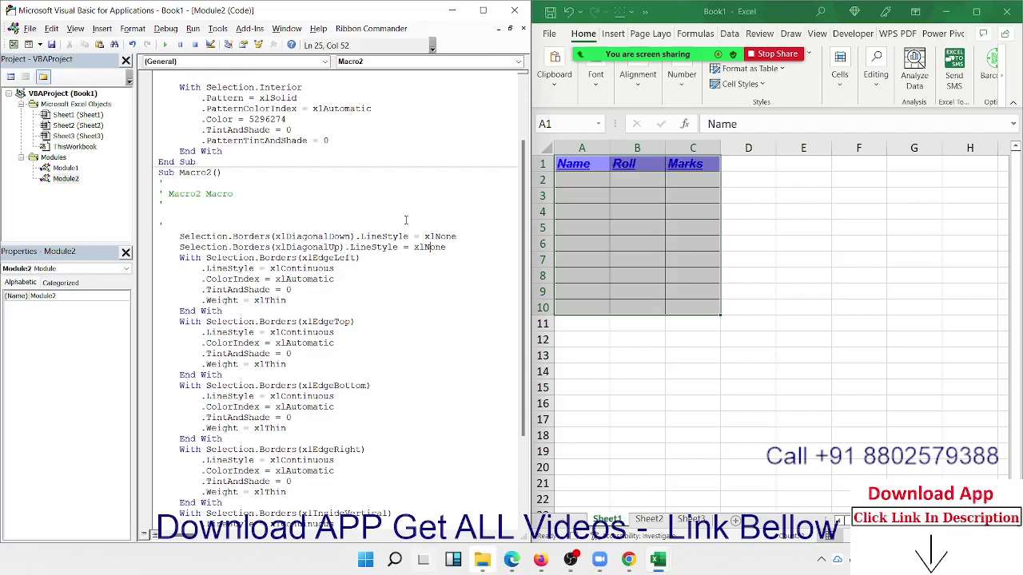
Step: Add blank lines after the first End With and before the xlEdgeLeft block
{"action": "left_click", "coordinate": [228, 311]}
{"action": "key", "text": "Return"}
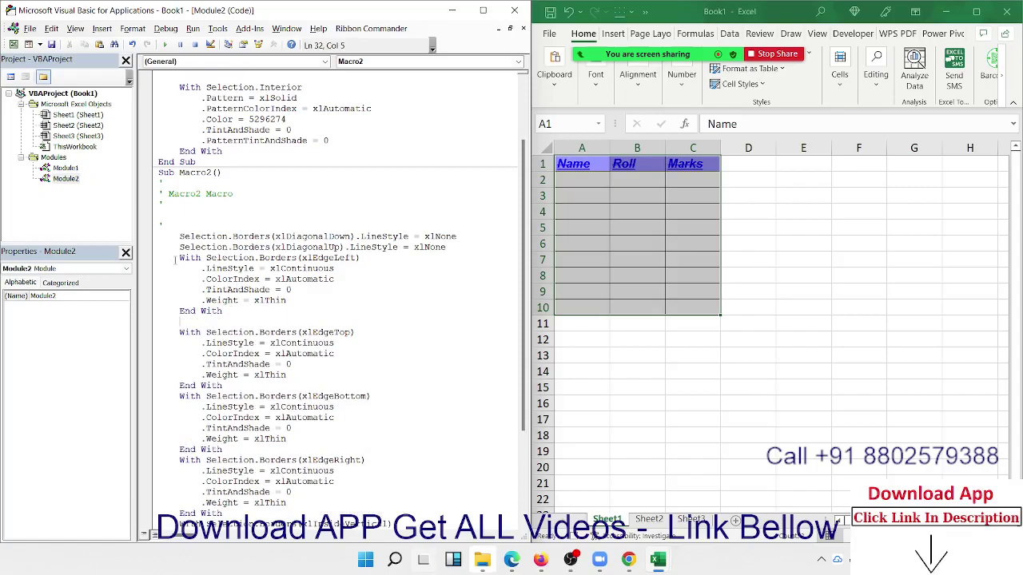
{"action": "left_click", "coordinate": [179, 258]}
{"action": "key", "text": "Return"}
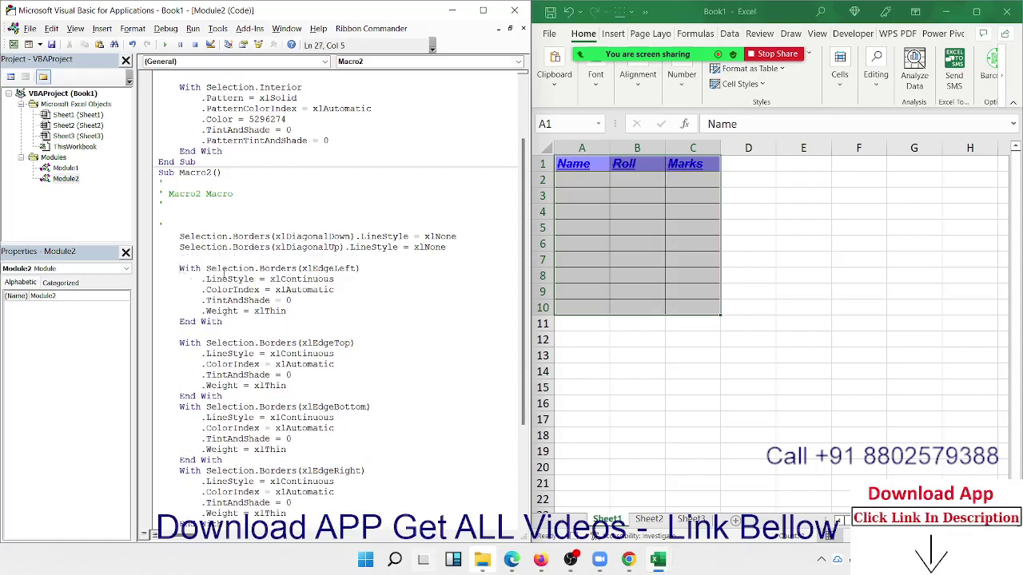
{"action": "scroll", "coordinate": [233, 232], "scroll_direction": "up", "scroll_amount": 1}
{"action": "scroll", "coordinate": [230, 240], "scroll_direction": "up", "scroll_amount": 1}
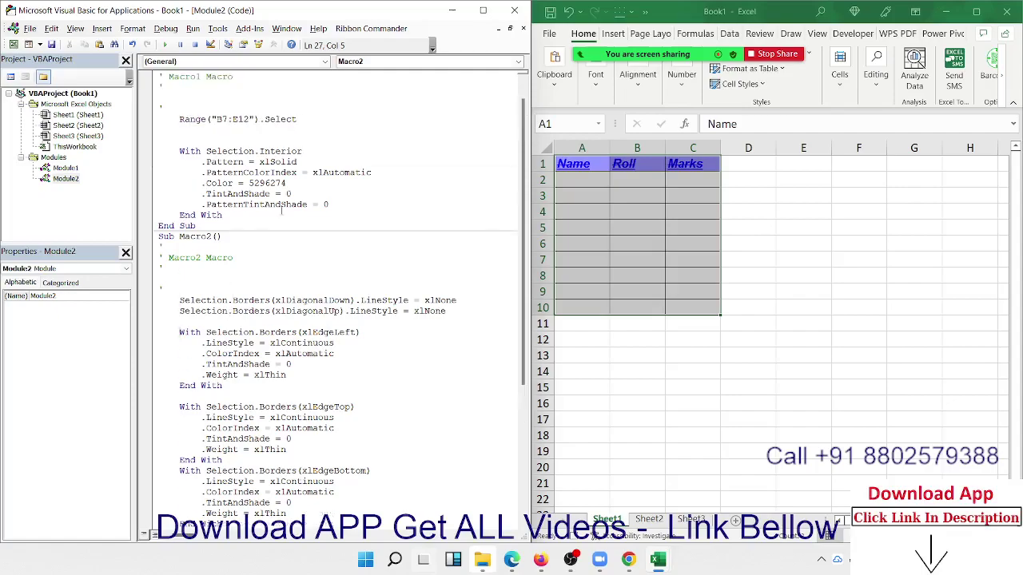
{"action": "double_click", "coordinate": [297, 152]}
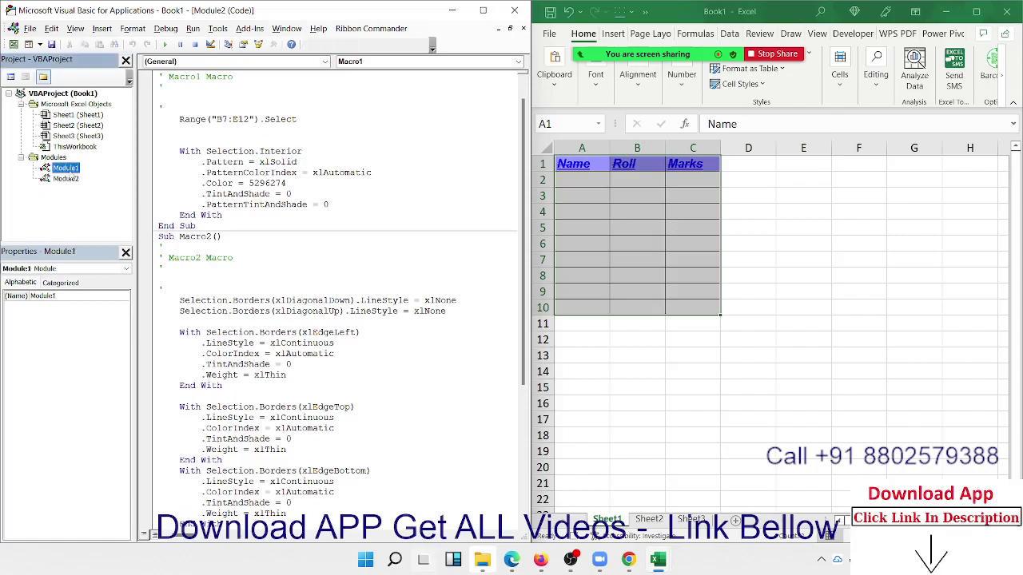
Step: Open Module1 and highlight the Range("a1:C1").Font reference and its .Name–.Strikethrough lines
{"action": "double_click", "coordinate": [70, 170]}
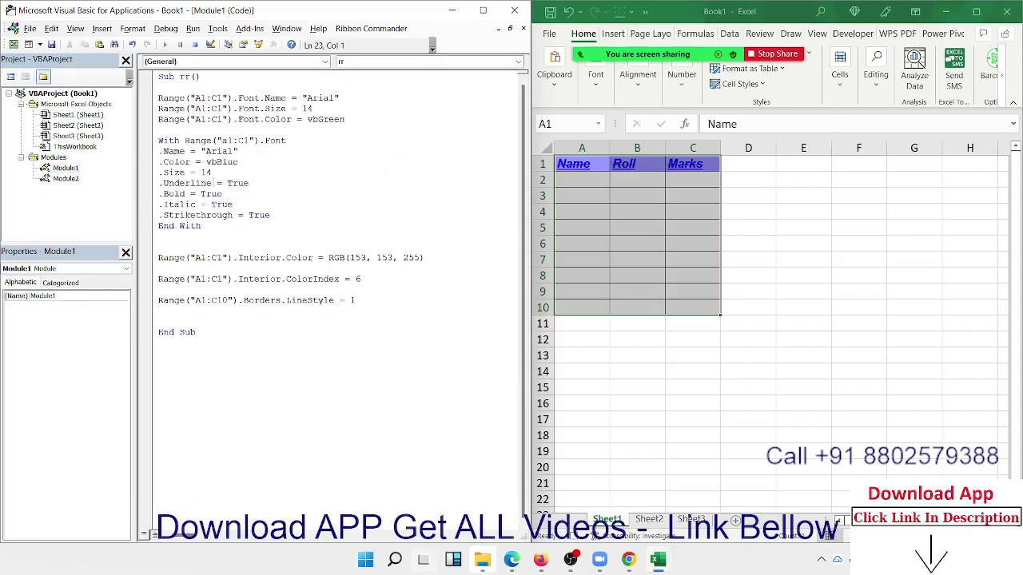
{"action": "left_click_drag", "start_coordinate": [185, 140], "coordinate": [298, 140]}
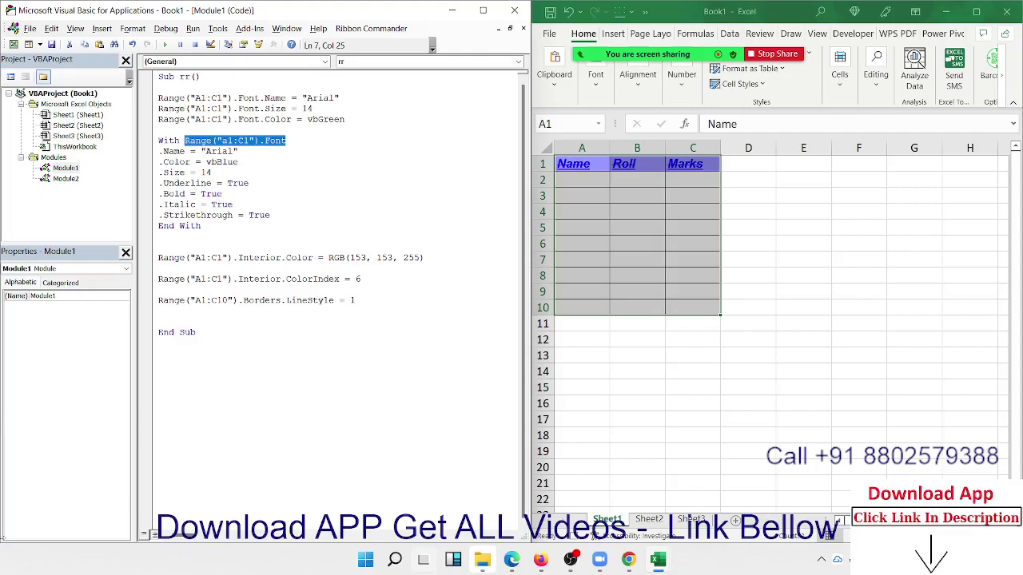
{"action": "left_click_drag", "start_coordinate": [270, 215], "coordinate": [159, 151]}
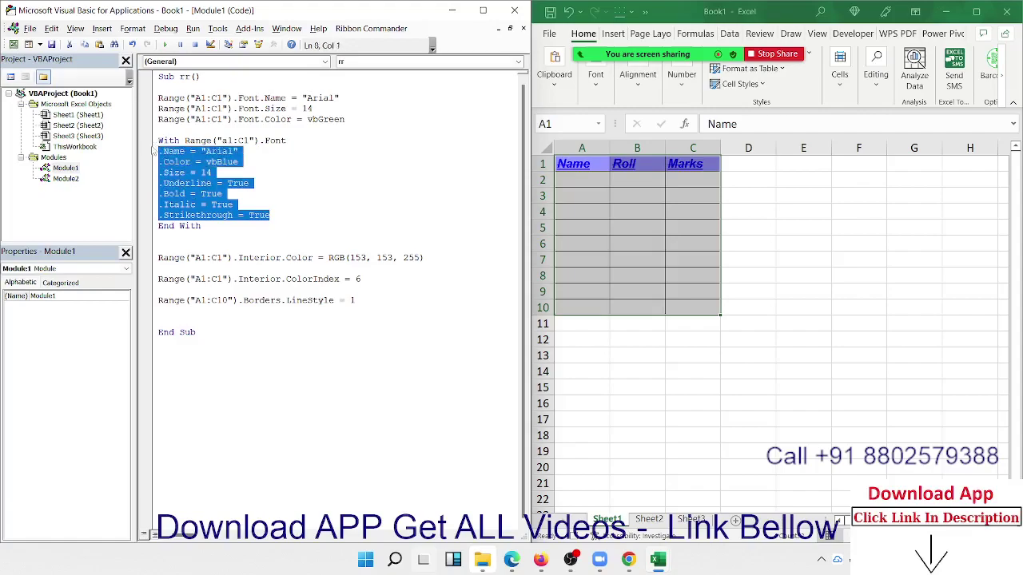
Step: Toggle breakpoints on the Font.Name, Font.Size and Font.Color lines on and off
{"action": "left_click", "coordinate": [152, 99]}
{"action": "left_click", "coordinate": [152, 101]}
{"action": "left_click", "coordinate": [144, 108]}
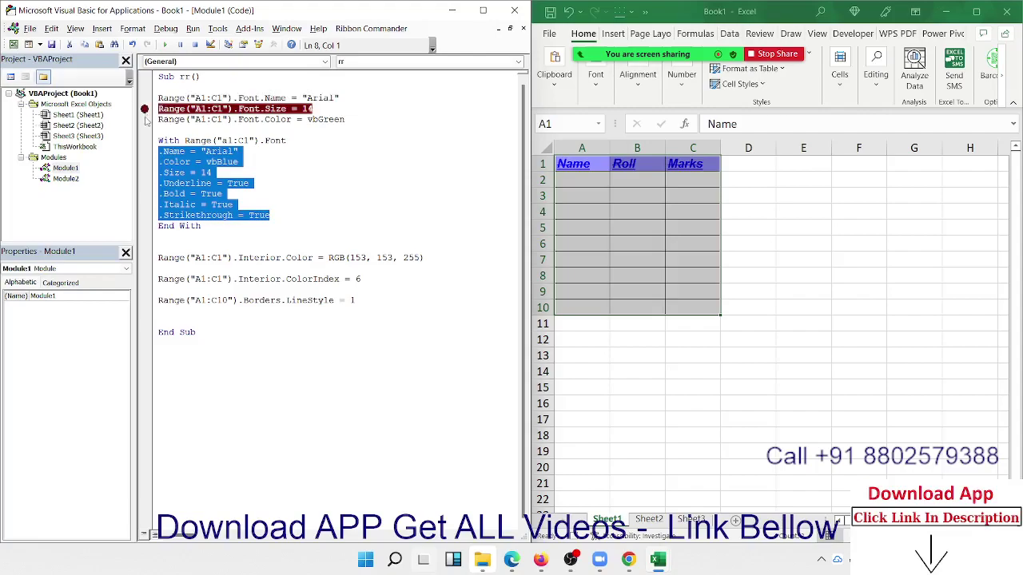
{"action": "left_click", "coordinate": [145, 119]}
{"action": "left_click", "coordinate": [144, 109]}
{"action": "left_click", "coordinate": [144, 109]}
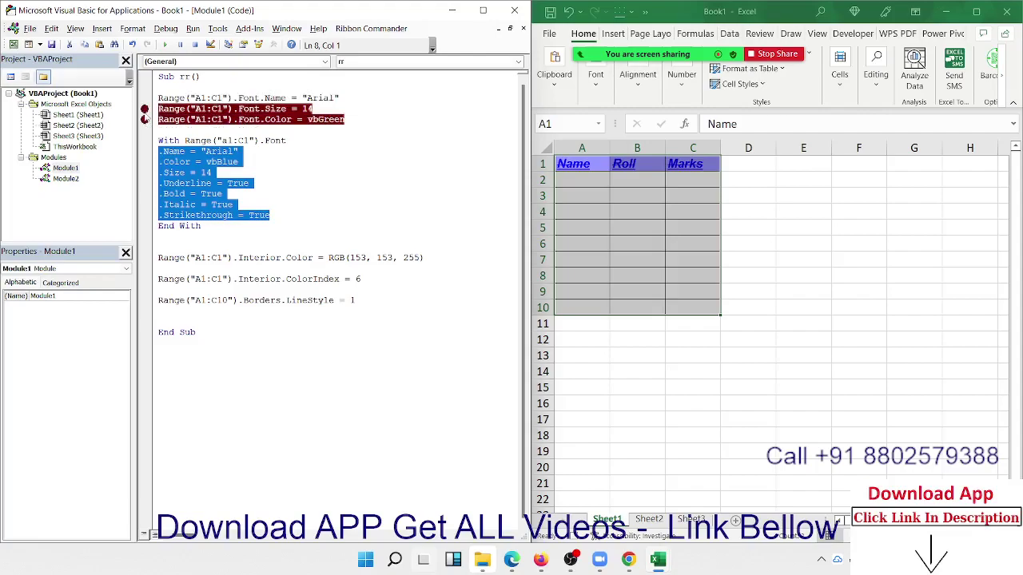
{"action": "left_click", "coordinate": [144, 109]}
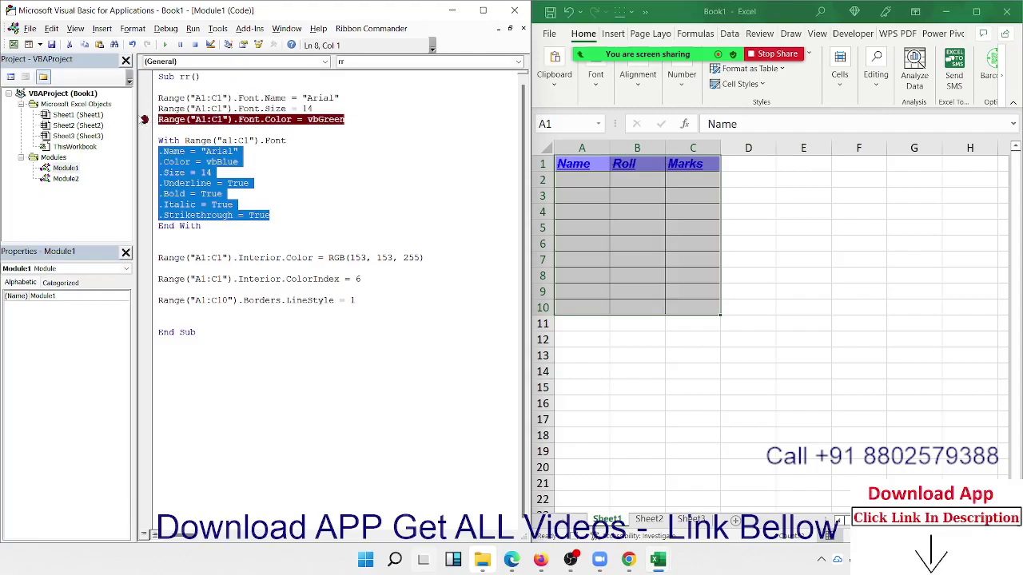
{"action": "left_click", "coordinate": [145, 119]}
Step: Highlight the A1:C1 reference on Font.Color, then centre the headers horizontally
{"action": "left_click_drag", "start_coordinate": [189, 119], "coordinate": [228, 119]}
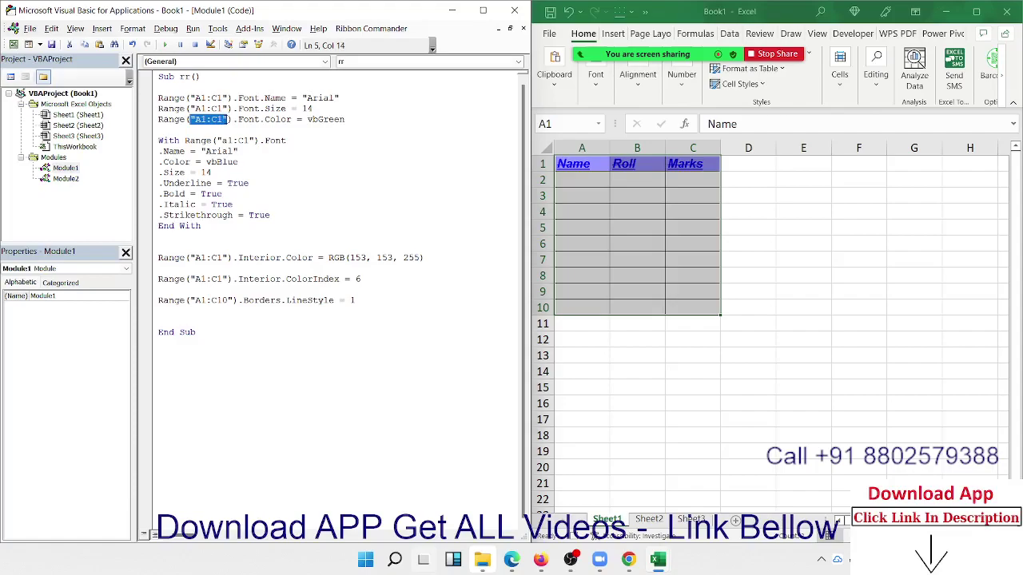
{"action": "left_click", "coordinate": [185, 163]}
{"action": "left_click", "coordinate": [191, 226]}
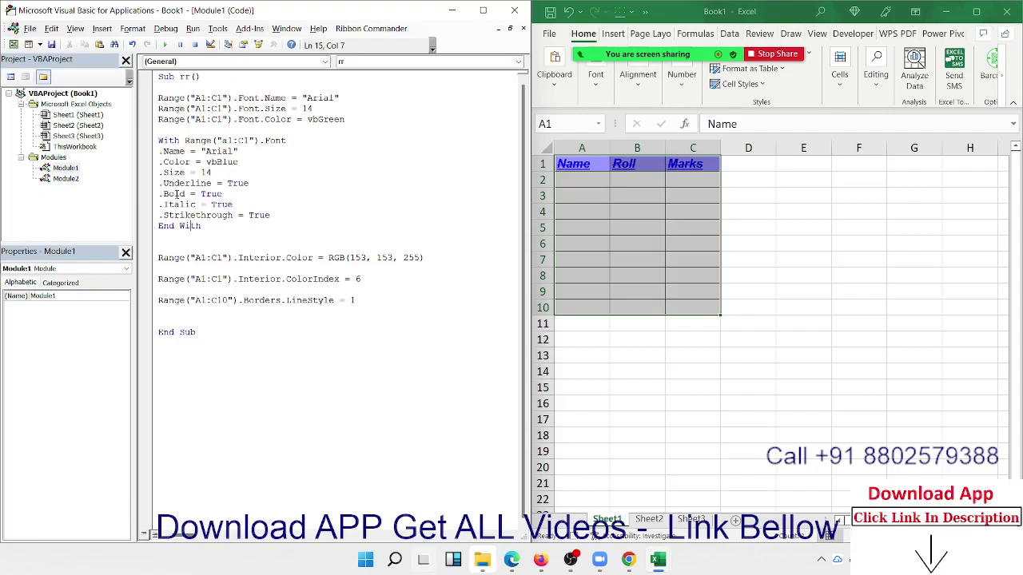
{"action": "left_click", "coordinate": [277, 398]}
{"action": "left_click", "coordinate": [638, 74]}
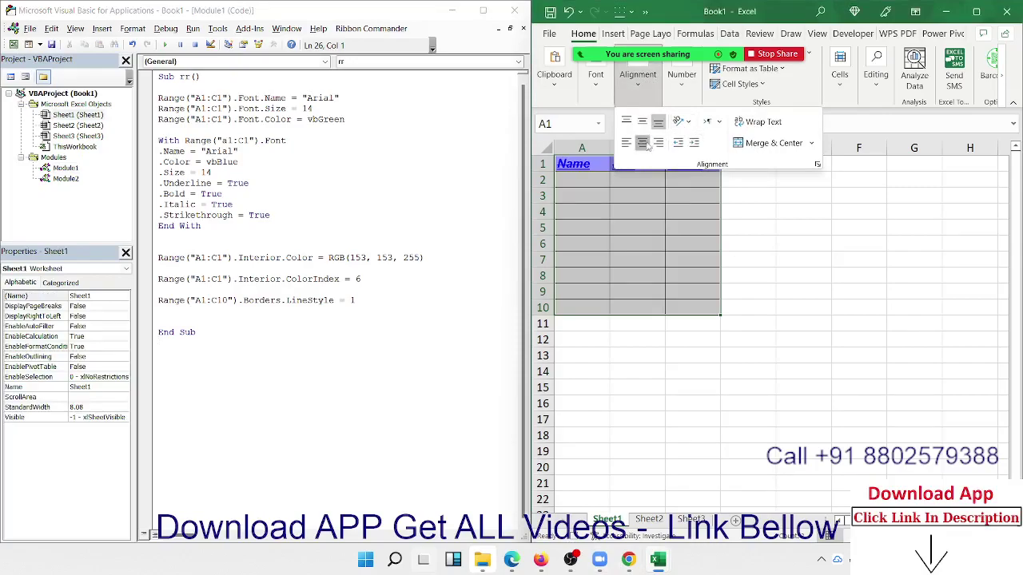
{"action": "left_click", "coordinate": [642, 142]}
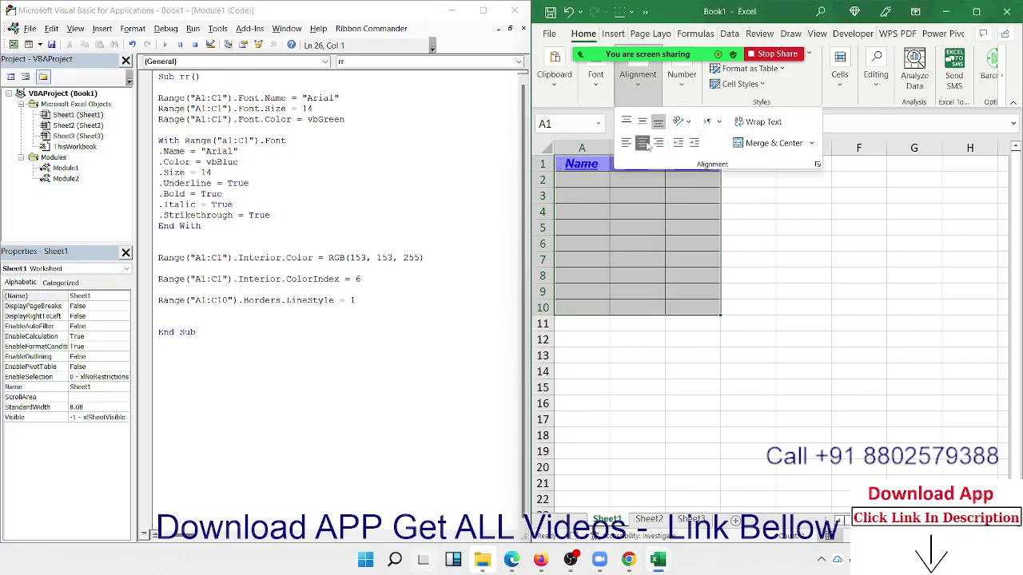
Step: Open Module2's Macro2 code and scroll down to its With Selection alignment block
{"action": "left_click", "coordinate": [67, 179]}
{"action": "double_click", "coordinate": [67, 179]}
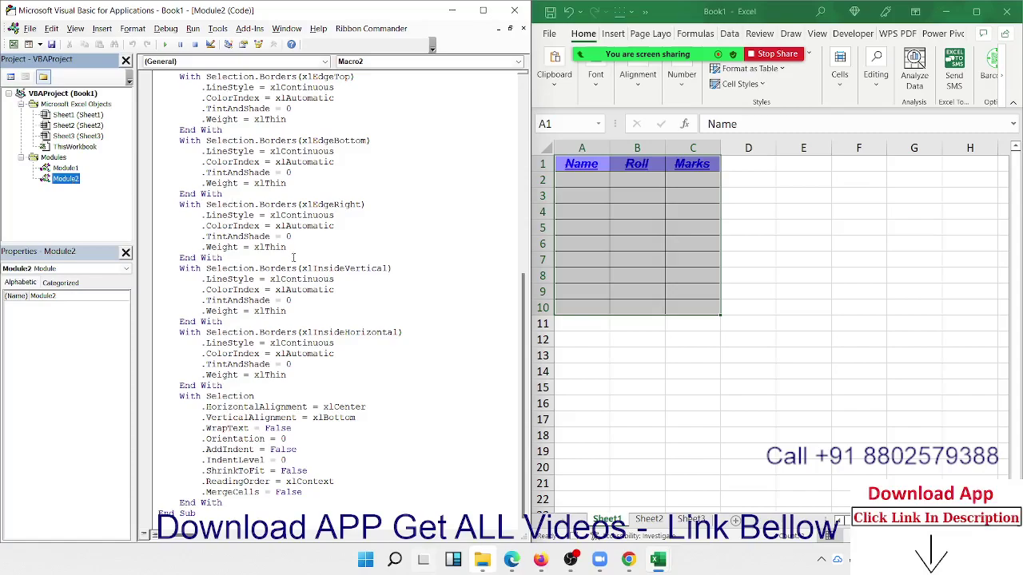
{"action": "scroll", "coordinate": [299, 328], "scroll_direction": "up", "scroll_amount": 5}
{"action": "scroll", "coordinate": [307, 339], "scroll_direction": "up", "scroll_amount": 1}
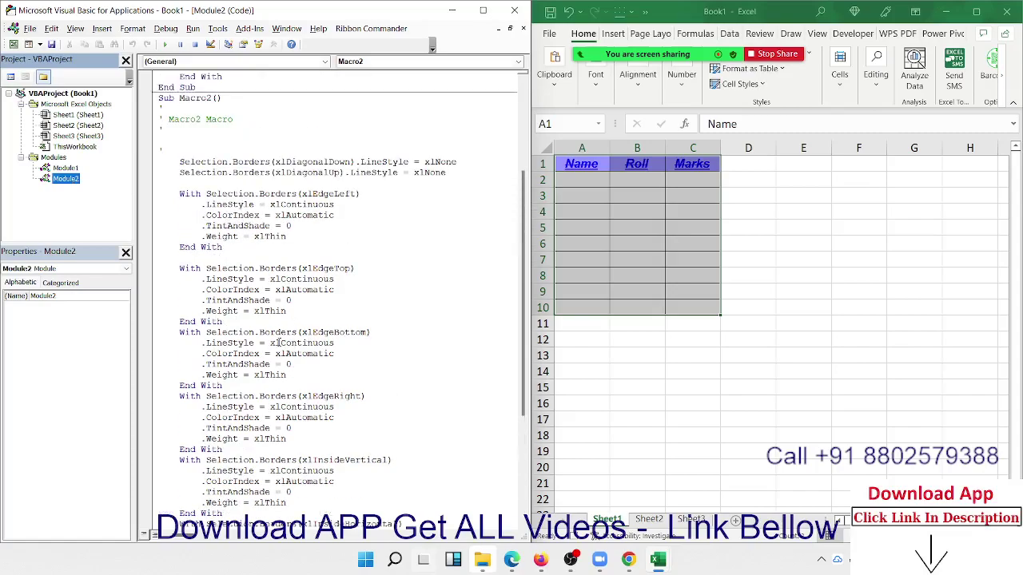
{"action": "scroll", "coordinate": [278, 342], "scroll_direction": "down", "scroll_amount": 1}
{"action": "scroll", "coordinate": [268, 345], "scroll_direction": "down", "scroll_amount": 4}
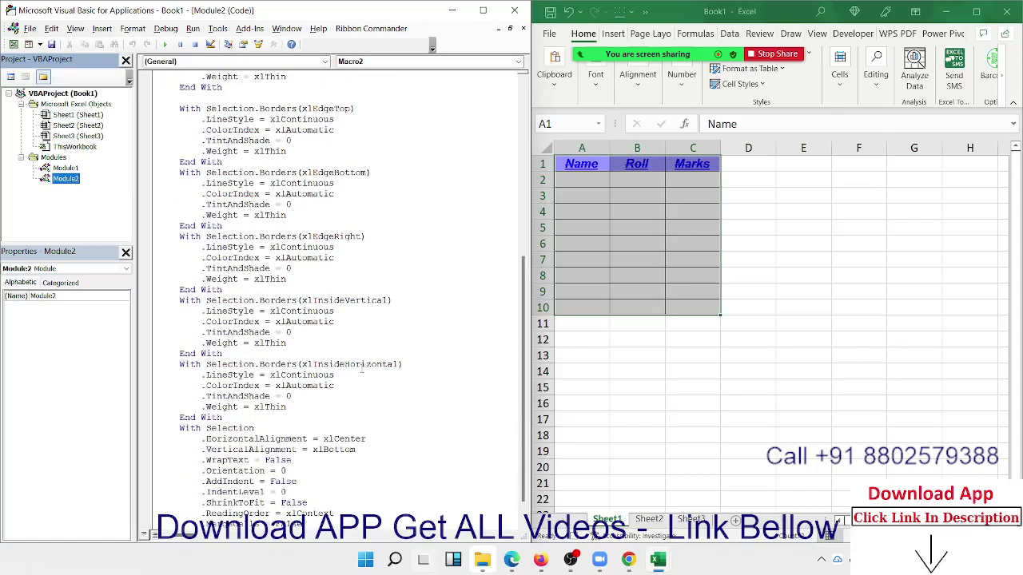
{"action": "scroll", "coordinate": [362, 368], "scroll_direction": "down", "scroll_amount": 1}
{"action": "left_click", "coordinate": [173, 395]}
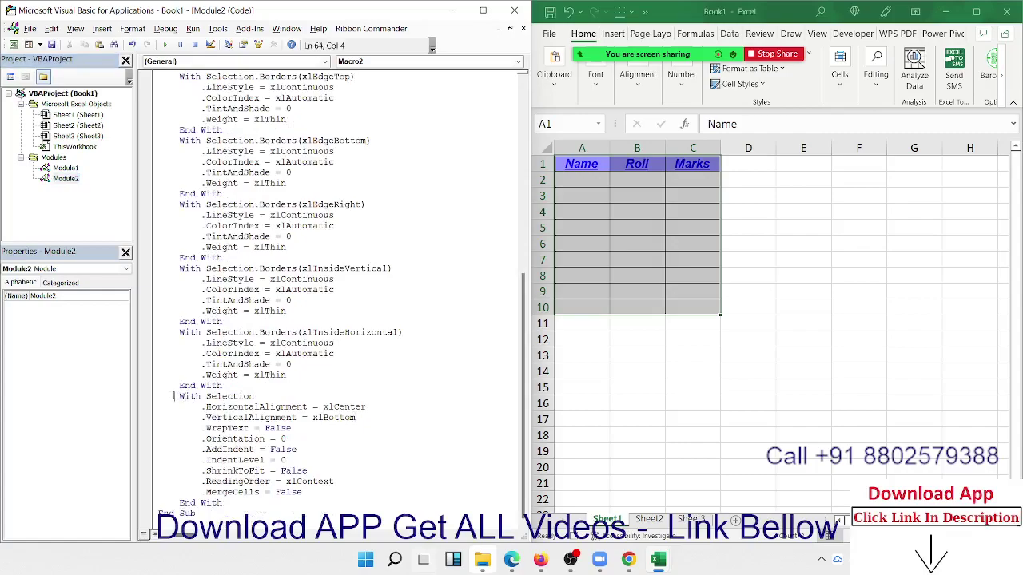
Step: Highlight the With Selection line and the HorizontalAlignment = xlCenter and VerticalAlignment settings
{"action": "left_click", "coordinate": [223, 417]}
{"action": "double_click", "coordinate": [226, 407]}
{"action": "left_click", "coordinate": [226, 412]}
{"action": "left_click", "coordinate": [206, 395]}
{"action": "double_click", "coordinate": [227, 396]}
{"action": "left_click", "coordinate": [218, 404]}
{"action": "double_click", "coordinate": [239, 407]}
{"action": "left_click", "coordinate": [222, 417]}
Step: Highlight the WrapText, AddIndent, IndentLevel, ShrinkToFit and MergeCells settings in turn
{"action": "double_click", "coordinate": [227, 429]}
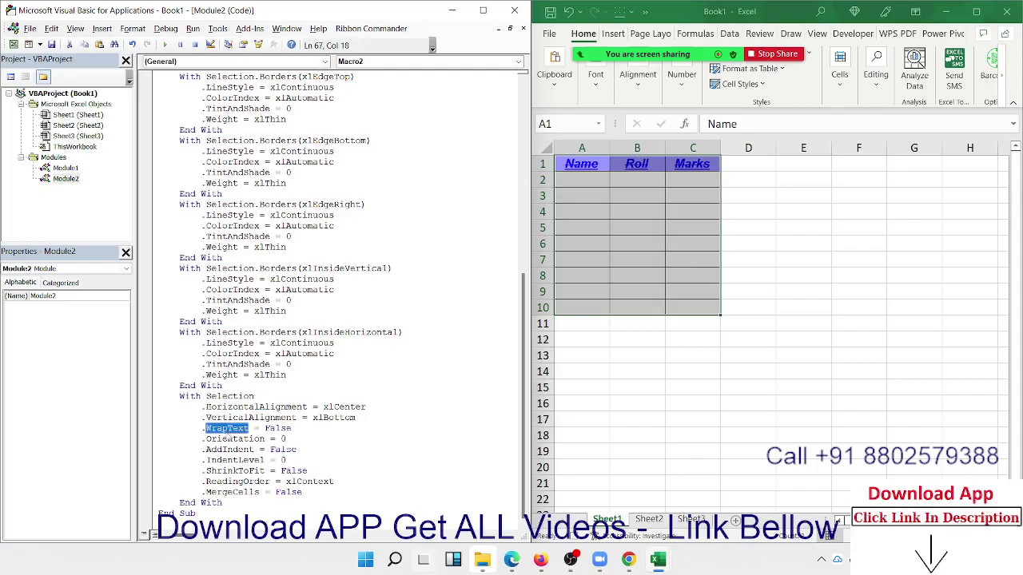
{"action": "double_click", "coordinate": [227, 429]}
{"action": "left_click", "coordinate": [228, 439]}
{"action": "double_click", "coordinate": [228, 450]}
{"action": "left_click", "coordinate": [228, 461]}
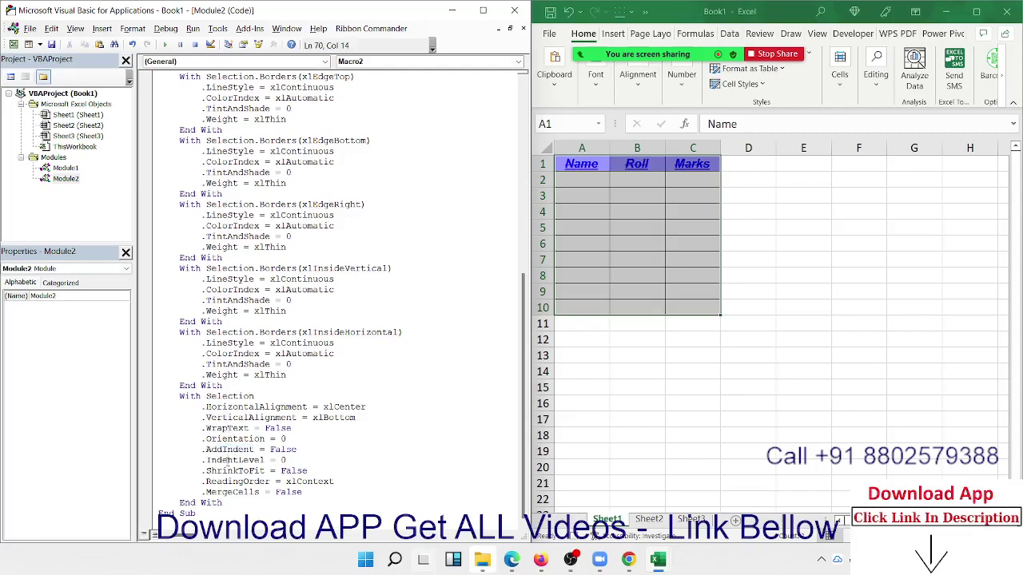
{"action": "double_click", "coordinate": [227, 461]}
{"action": "left_click", "coordinate": [227, 471]}
{"action": "double_click", "coordinate": [227, 472]}
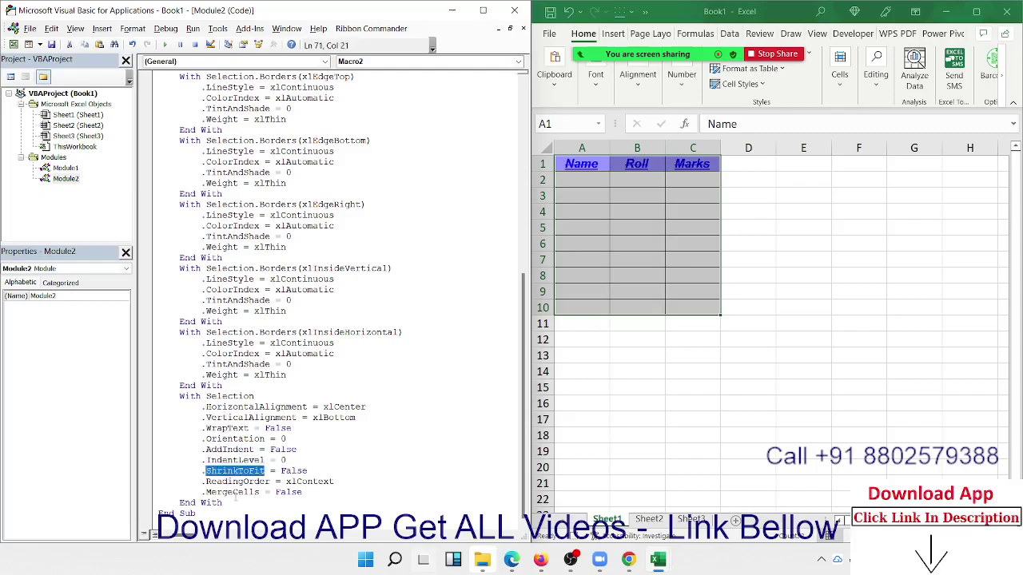
{"action": "left_click", "coordinate": [235, 493]}
{"action": "double_click", "coordinate": [235, 493]}
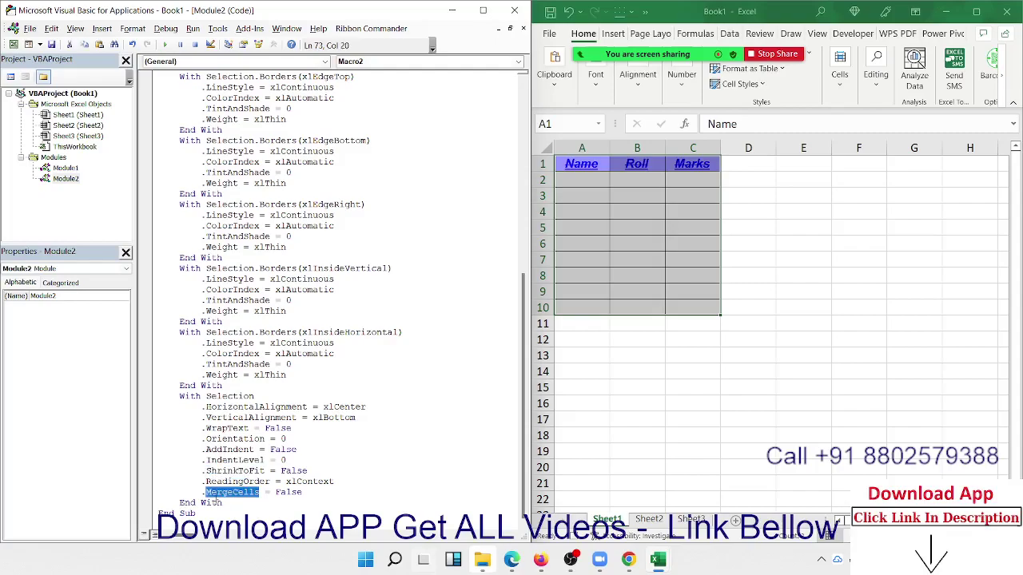
Step: Compare the header cells' Format Cells alignment settings with the recorded code, then cancel the dialog
{"action": "left_click", "coordinate": [600, 90]}
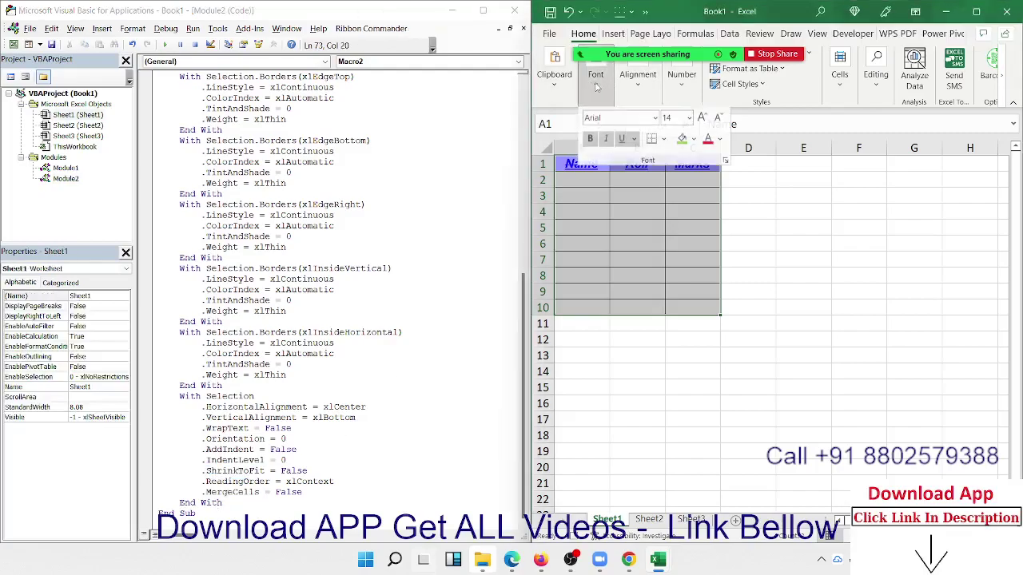
{"action": "left_click", "coordinate": [637, 86]}
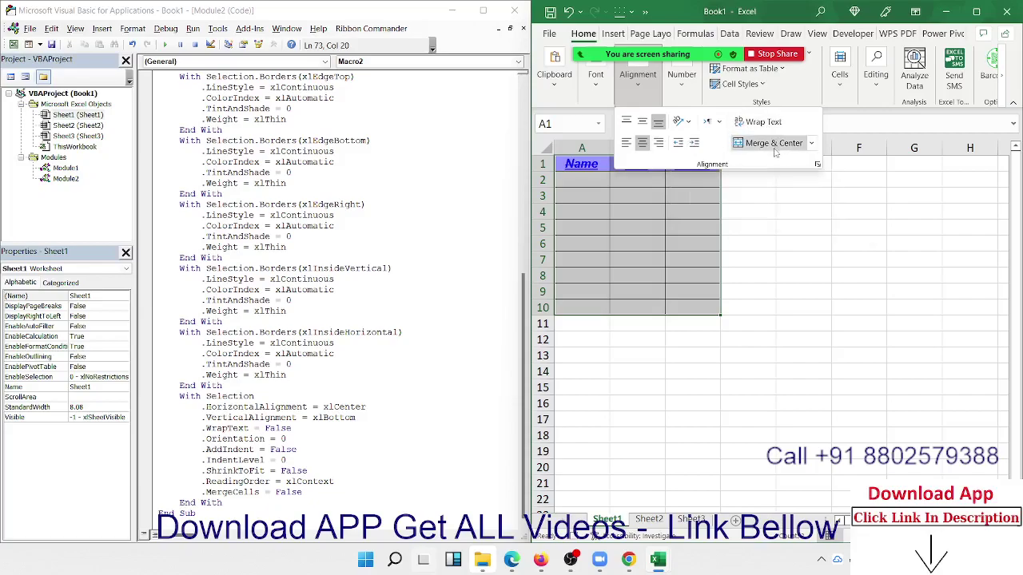
{"action": "left_click", "coordinate": [818, 165]}
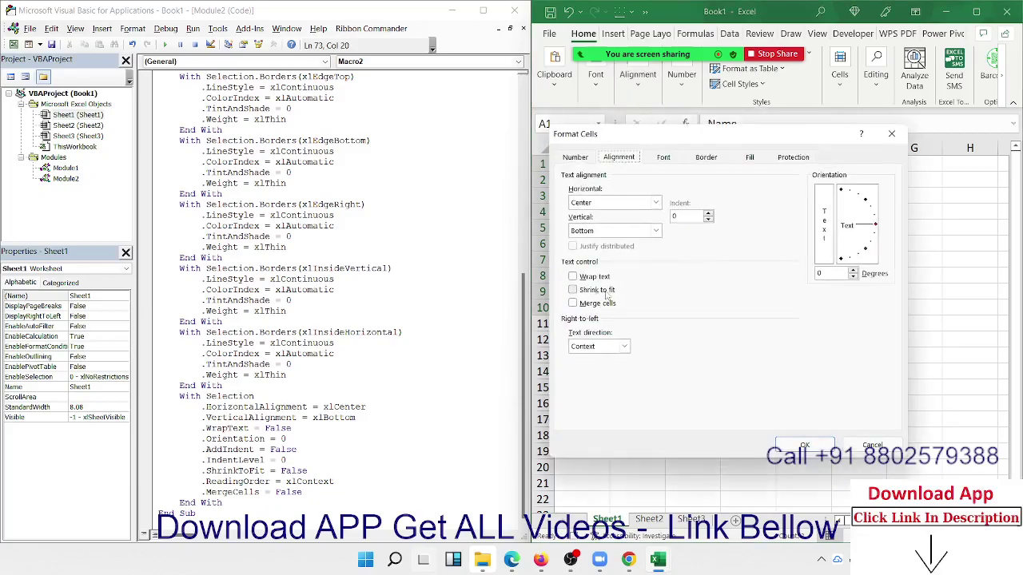
{"action": "left_click", "coordinate": [893, 134]}
{"action": "left_click", "coordinate": [269, 501]}
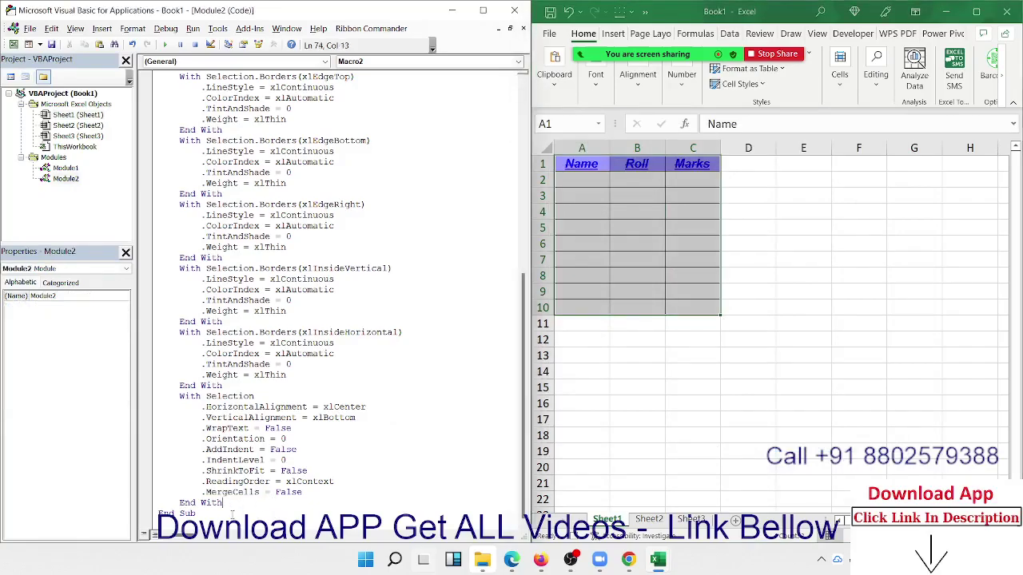
Step: Add Range("d2").NumberFormat = "DD-MMM-YY" on a new line above End Sub in Module1
{"action": "double_click", "coordinate": [59, 169]}
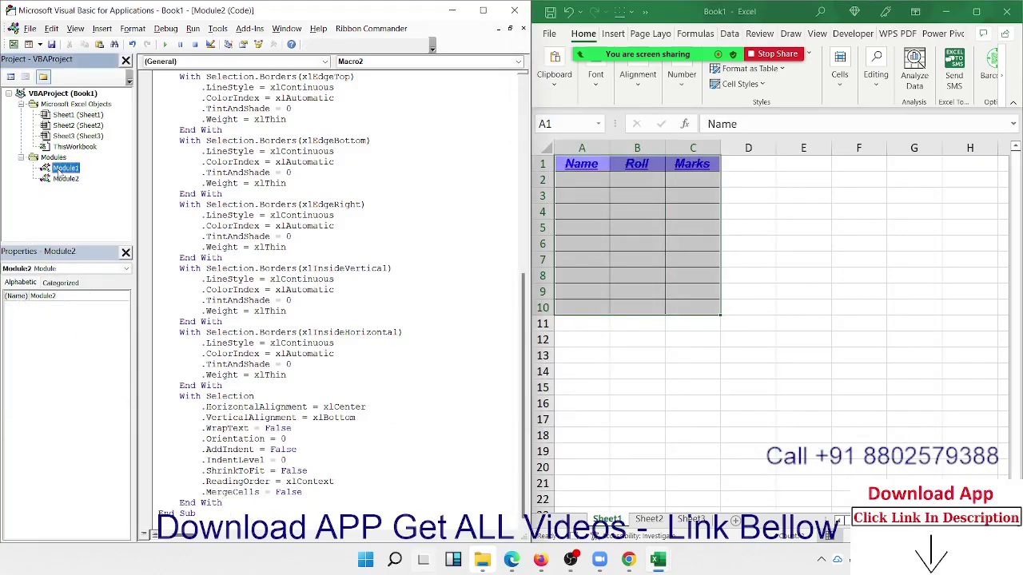
{"action": "left_click", "coordinate": [217, 321]}
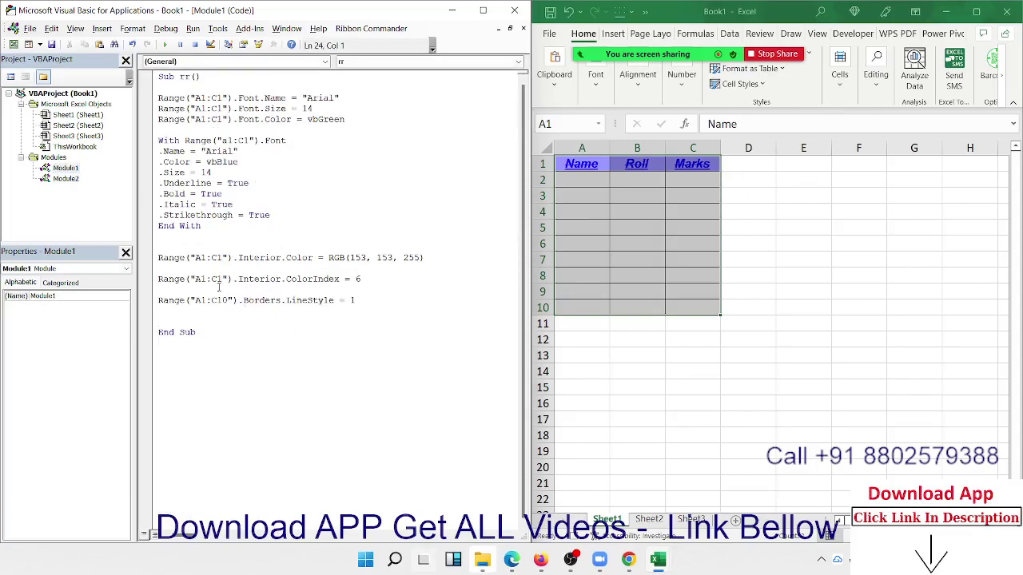
{"action": "key", "text": "Return"}
{"action": "type", "text": "r"}
{"action": "type", "text": "ange("}
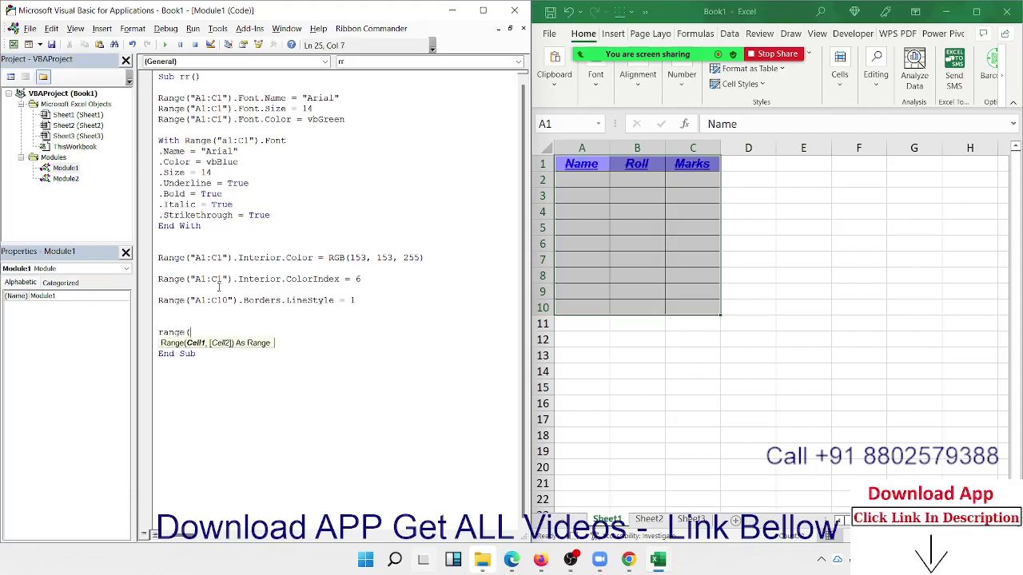
{"action": "type", "text": "D"}
{"action": "key", "text": "BackSpace"}
{"action": "type", "text": "\"d"}
{"action": "type", "text": "2\")."}
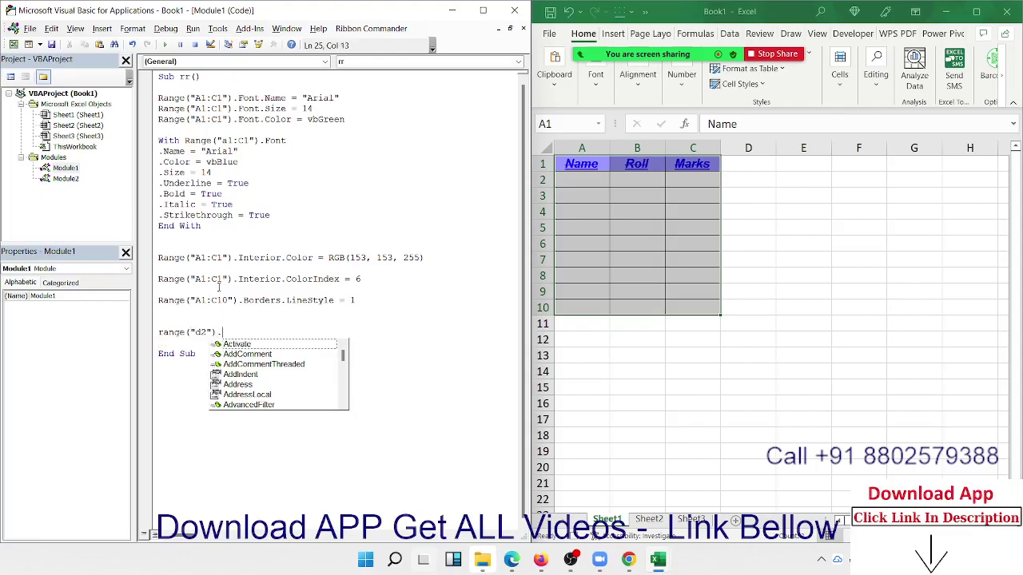
{"action": "type", "text": "nu"}
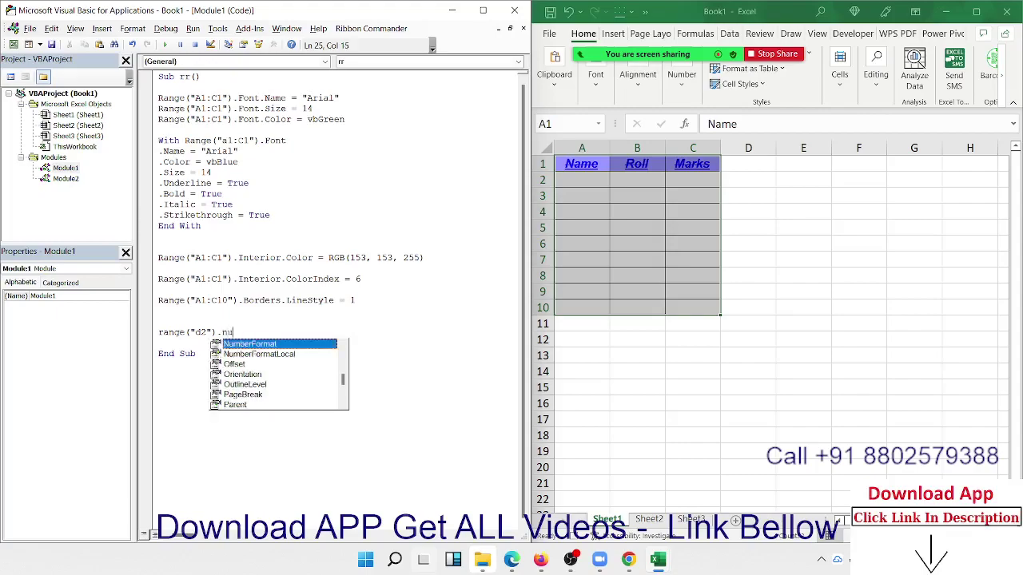
{"action": "key", "text": "Tab"}
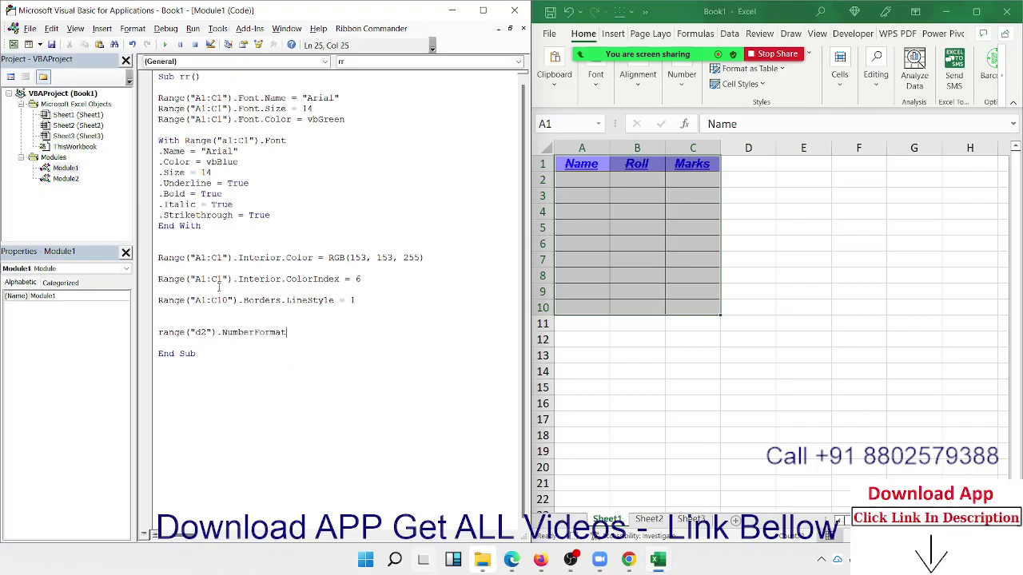
{"action": "type", "text": "= \""}
{"action": "type", "text": "DD-"}
{"action": "type", "text": "MMM-"}
{"action": "type", "text": "YY\""}
{"action": "key", "text": "Return"}
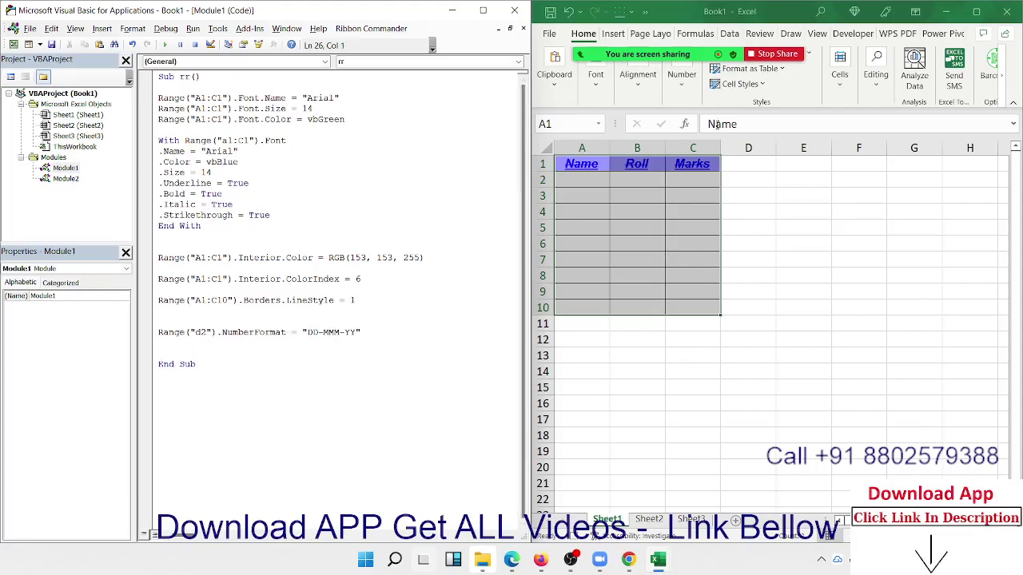
{"action": "left_click", "coordinate": [682, 80]}
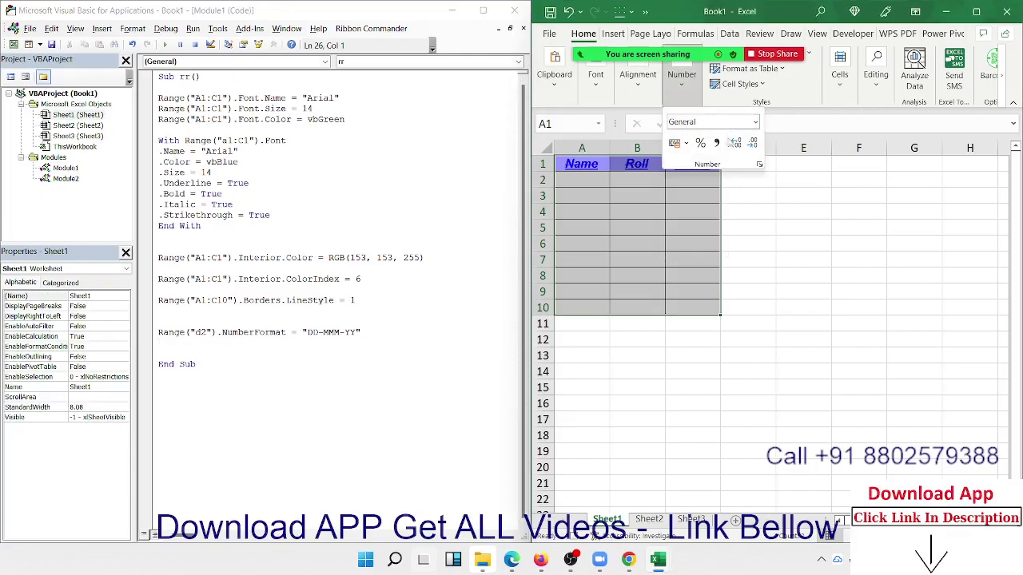
{"action": "left_click", "coordinate": [755, 166]}
{"action": "key", "text": "ctrl+1"}
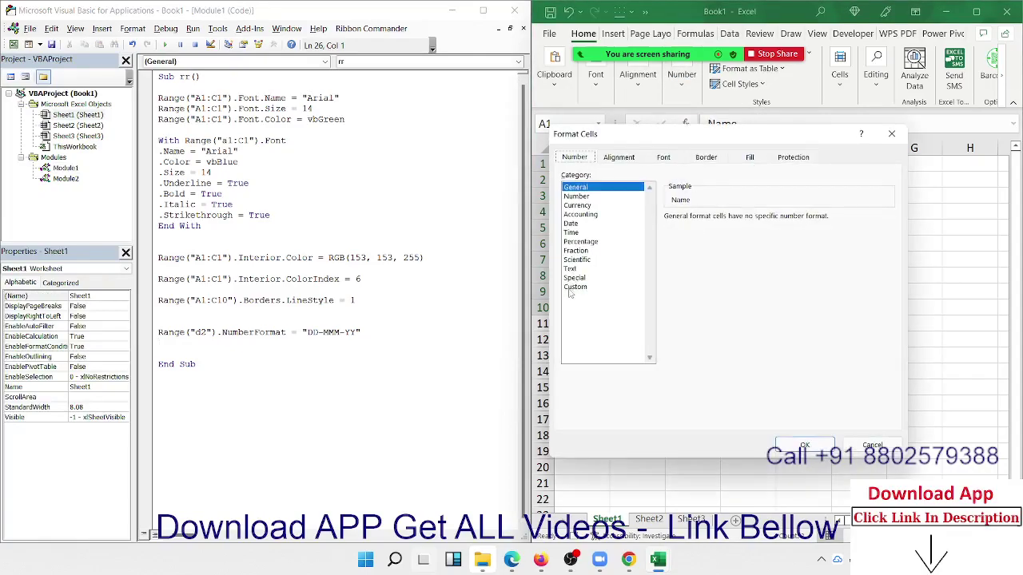
{"action": "left_click", "coordinate": [575, 286]}
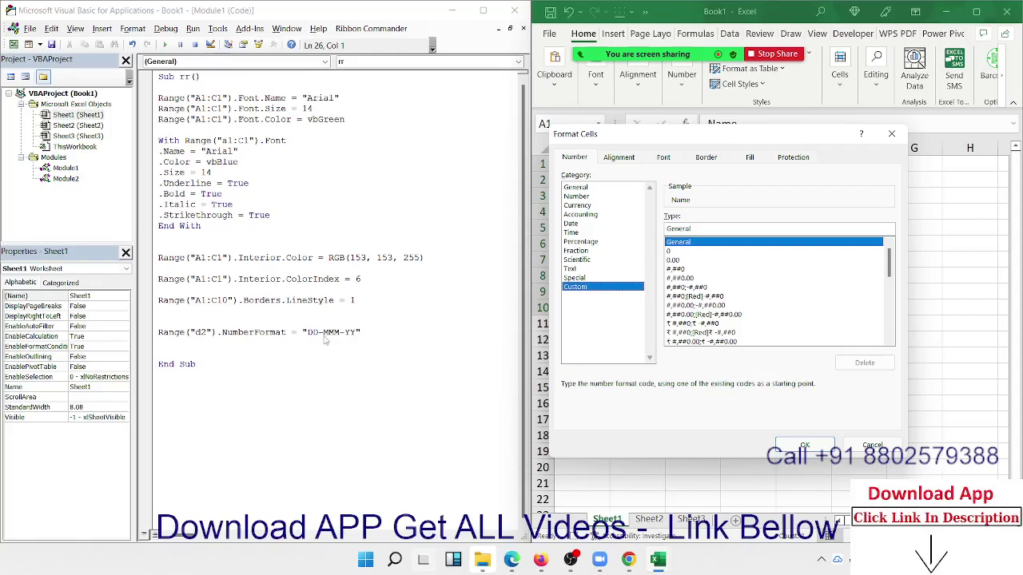
{"action": "left_click", "coordinate": [871, 445]}
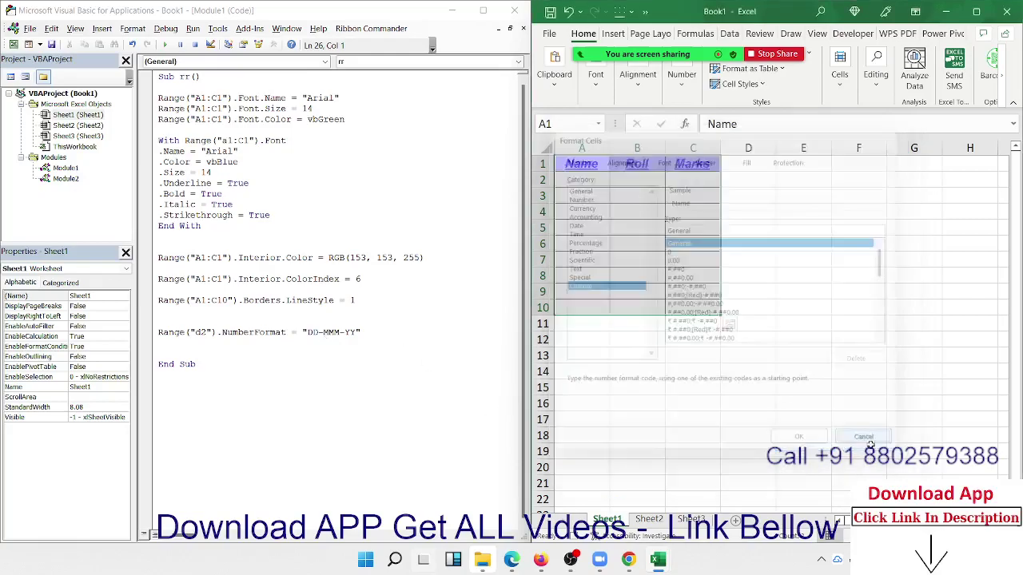
Step: Apply a Greater Than 50 highlight rule to the table's cells
{"action": "left_click", "coordinate": [803, 55]}
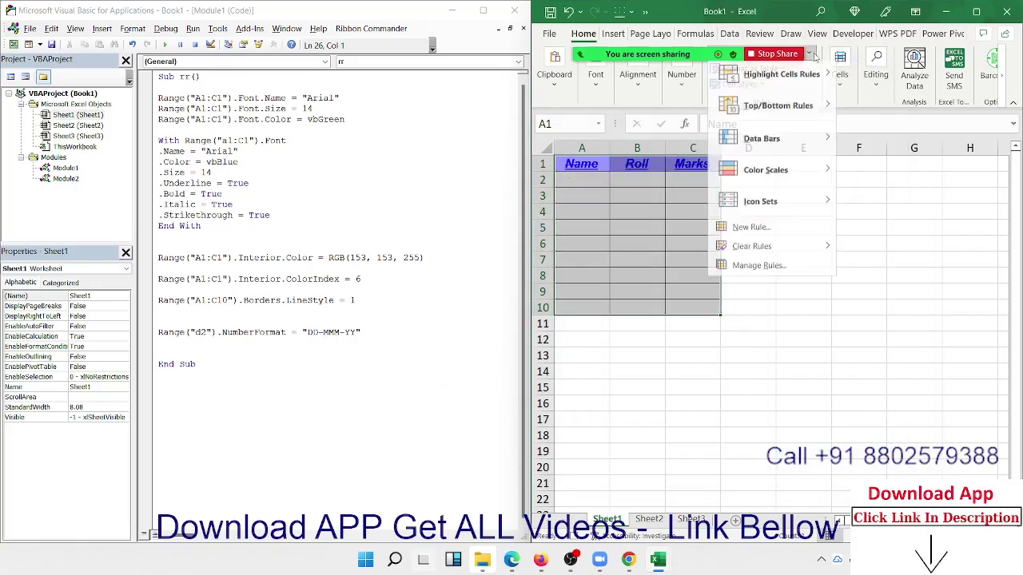
{"action": "mouse_move", "coordinate": [781, 79]}
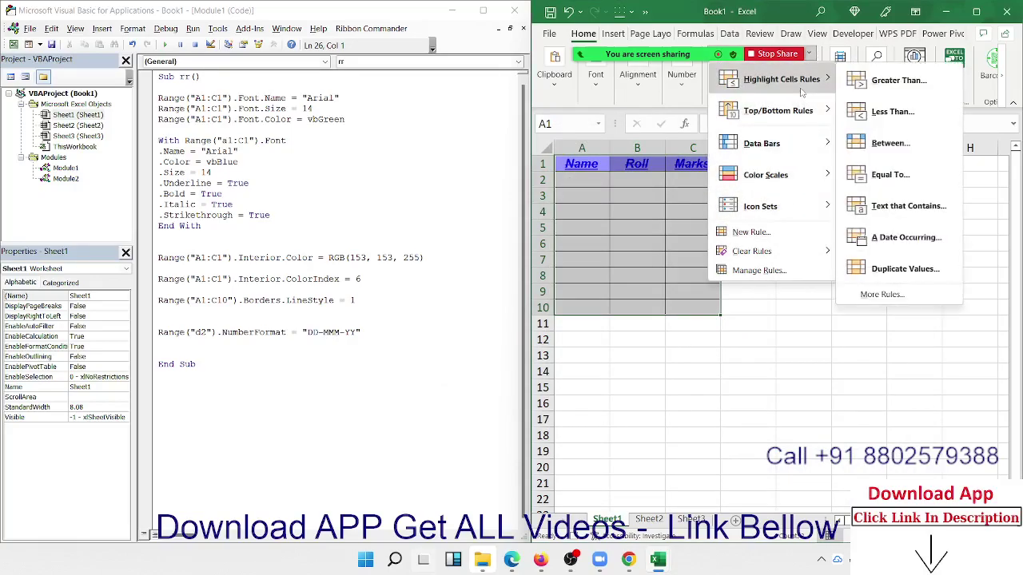
{"action": "left_click", "coordinate": [879, 80]}
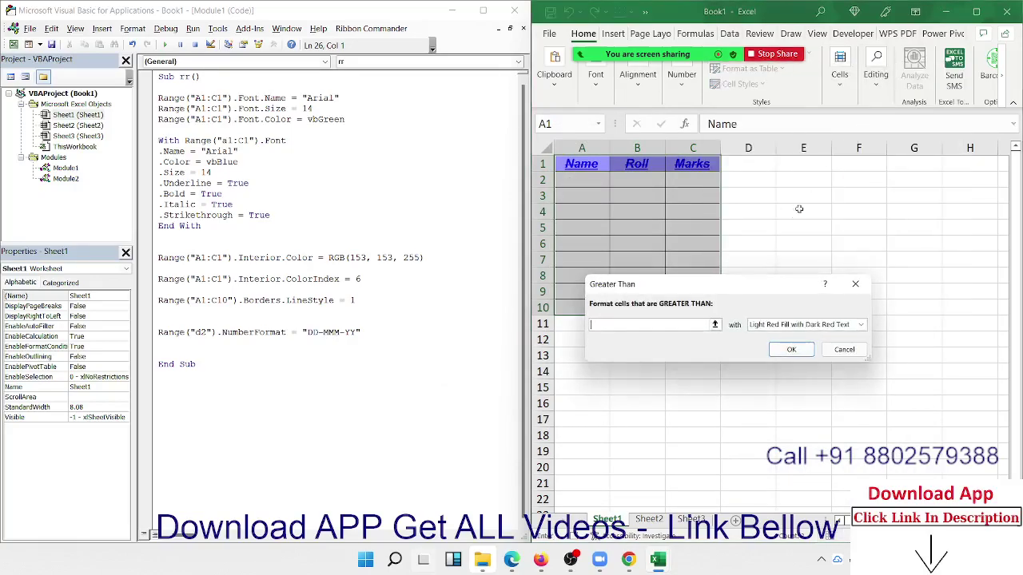
{"action": "type", "text": "50"}
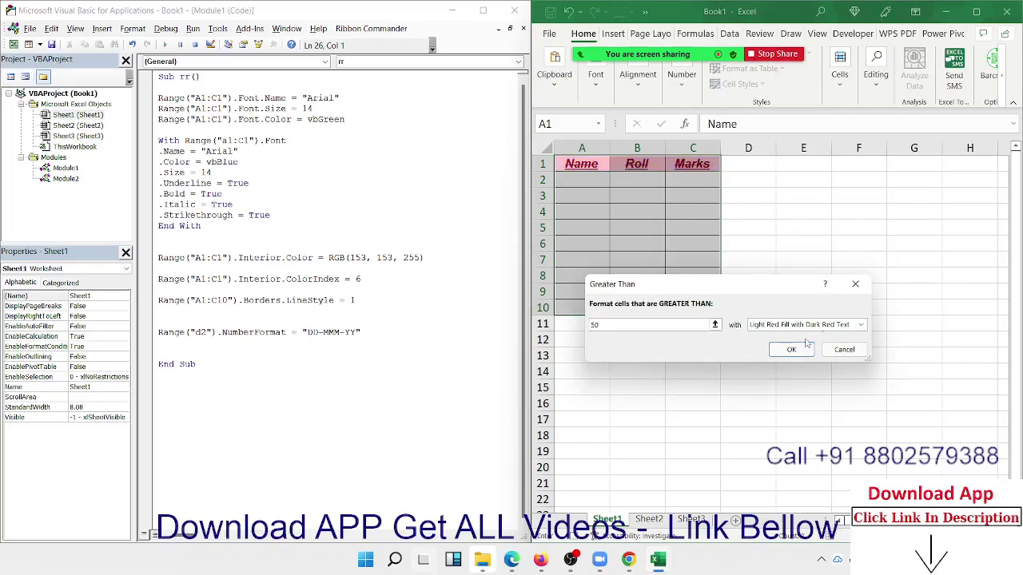
{"action": "left_click", "coordinate": [789, 349]}
Step: Open Module2's code and insert a blank line above the FormatConditions.Add rule code
{"action": "left_click", "coordinate": [66, 179]}
{"action": "double_click", "coordinate": [65, 179]}
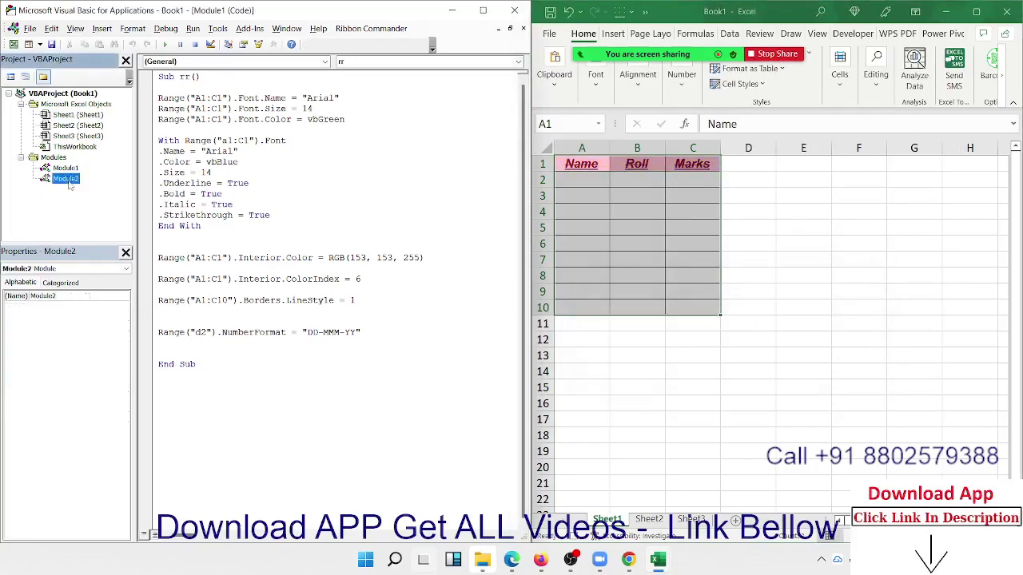
{"action": "scroll", "coordinate": [272, 321], "scroll_direction": "up", "scroll_amount": 1}
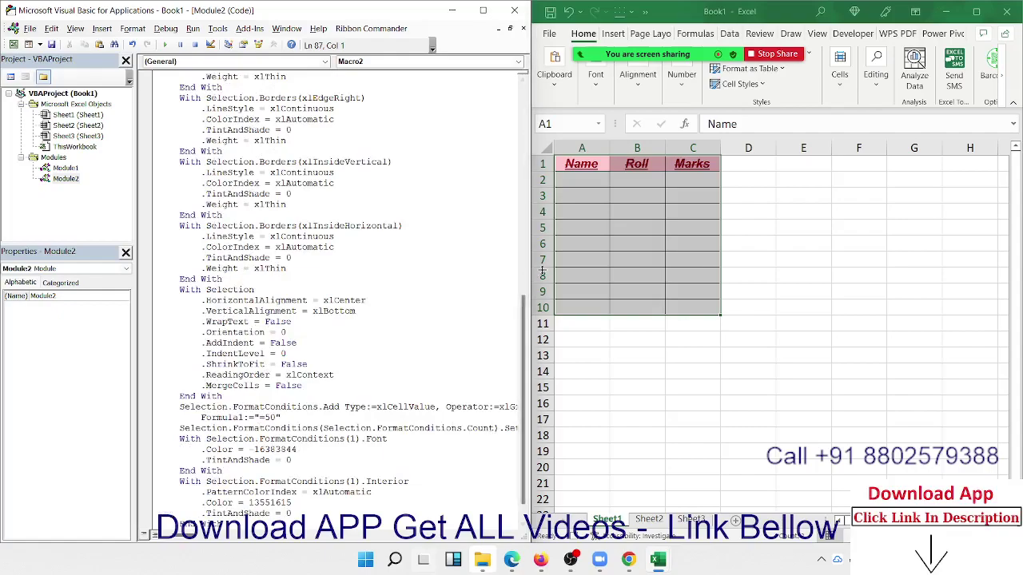
{"action": "left_click_drag", "start_coordinate": [530, 271], "coordinate": [663, 270]}
{"action": "scroll", "coordinate": [359, 359], "scroll_direction": "down", "scroll_amount": 1}
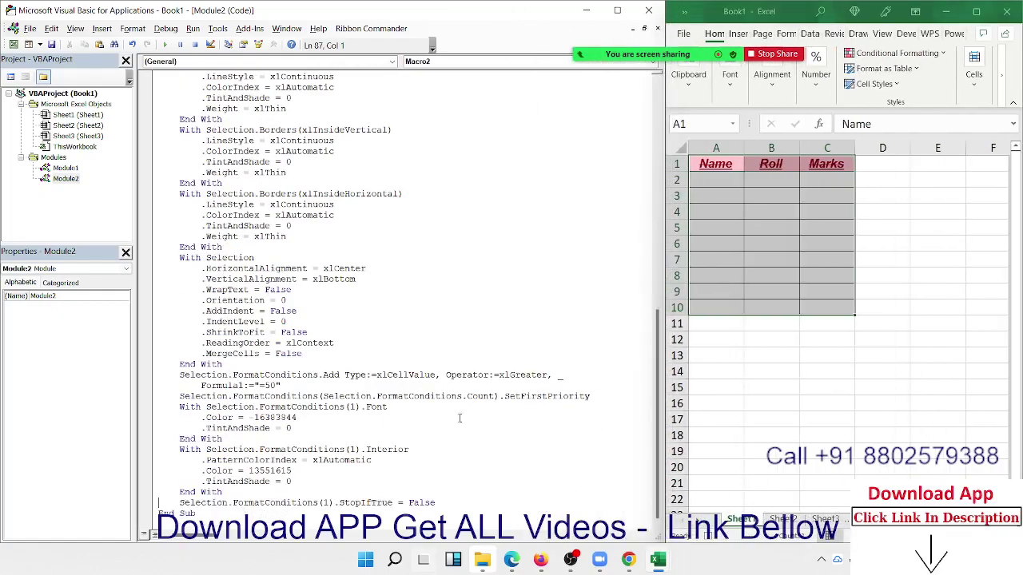
{"action": "left_click", "coordinate": [261, 471]}
{"action": "left_click", "coordinate": [180, 375]}
{"action": "key", "text": "Return"}
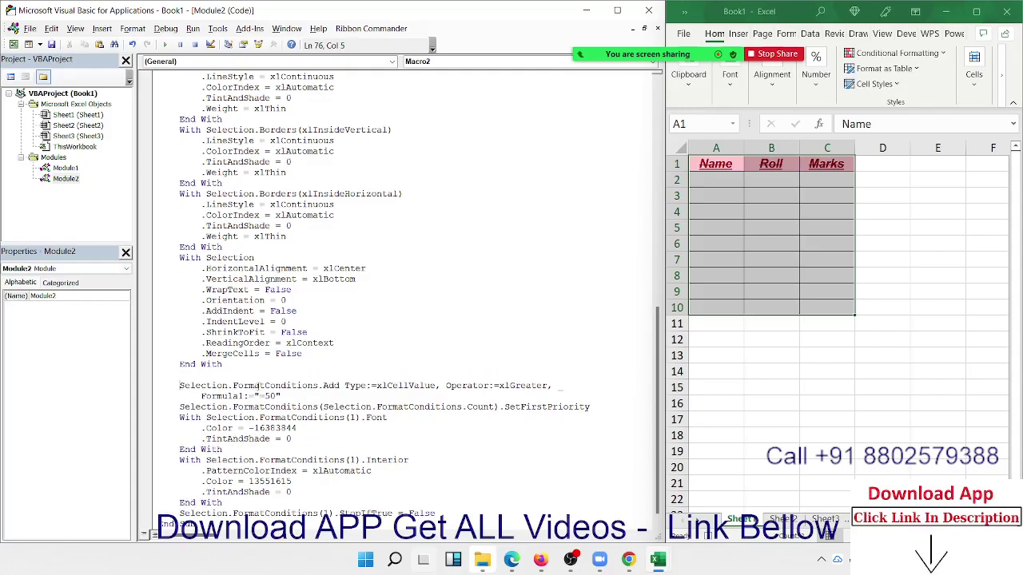
Step: Highlight the rule's xlCellValue type, xlGreater operator, =50 formula, SetFirstPriority and condition index 1
{"action": "double_click", "coordinate": [296, 386]}
{"action": "left_click", "coordinate": [297, 386]}
{"action": "double_click", "coordinate": [421, 386]}
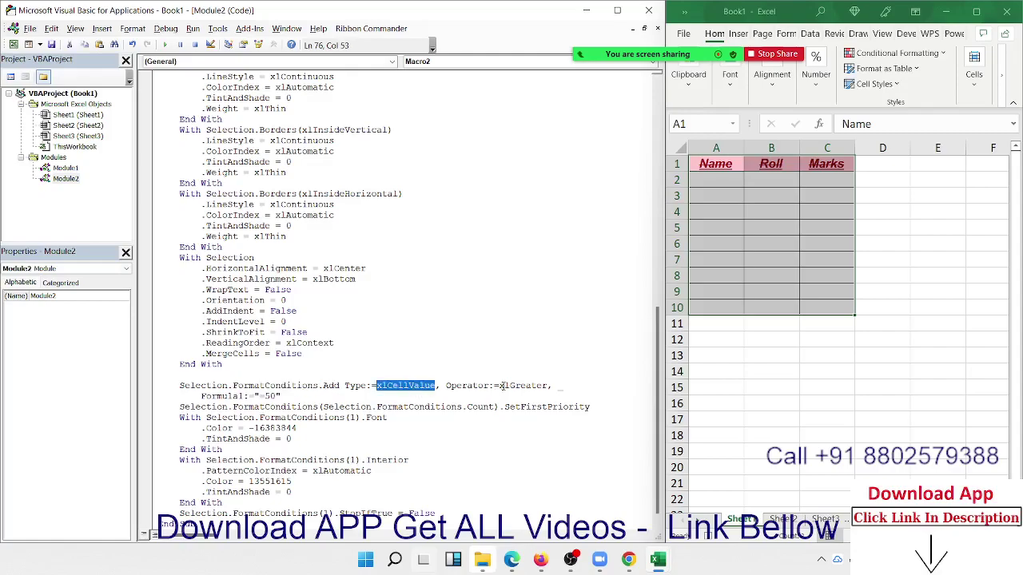
{"action": "left_click_drag", "start_coordinate": [503, 386], "coordinate": [533, 386]}
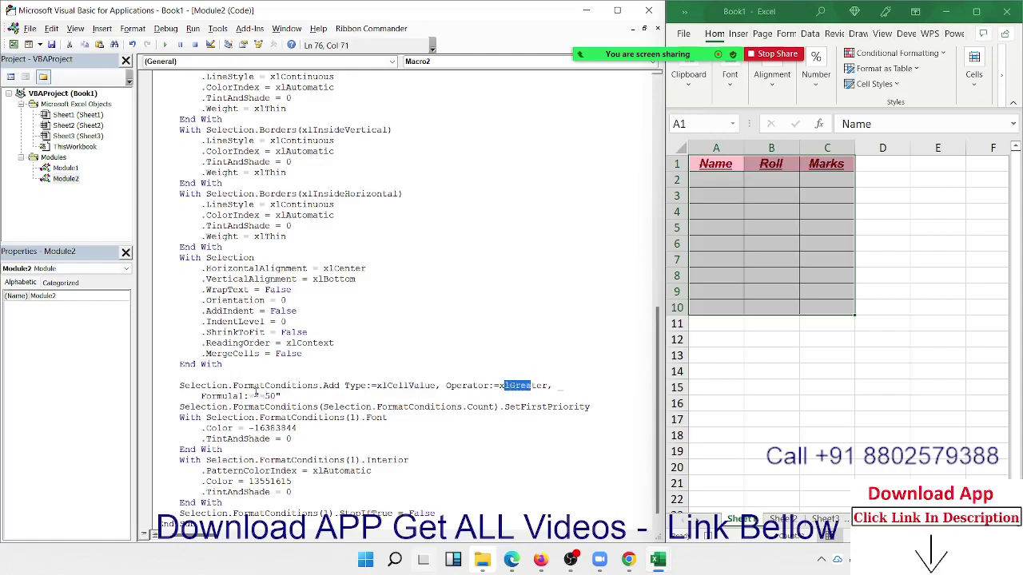
{"action": "left_click_drag", "start_coordinate": [254, 396], "coordinate": [279, 396]}
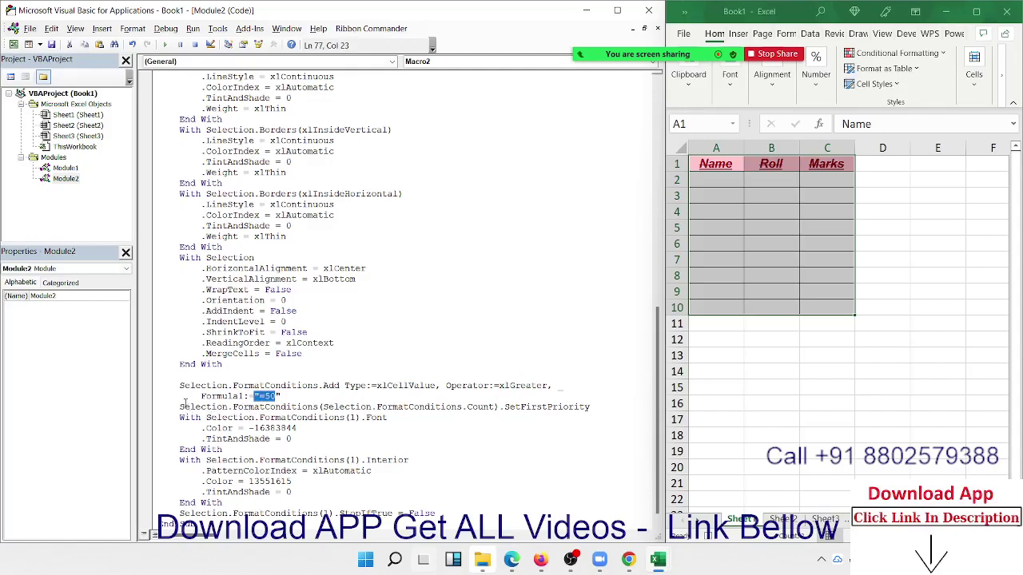
{"action": "left_click_drag", "start_coordinate": [183, 406], "coordinate": [582, 408]}
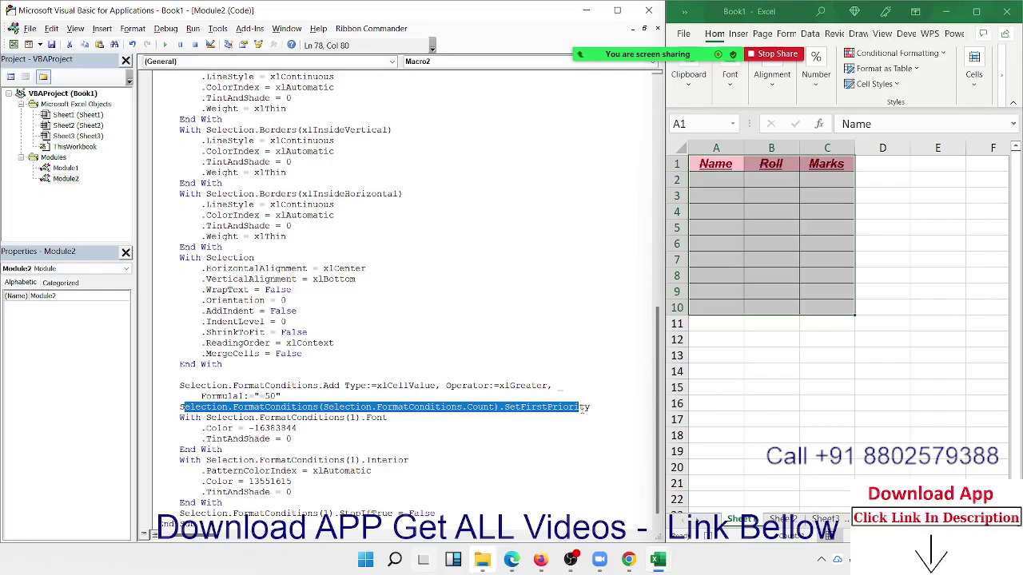
{"action": "double_click", "coordinate": [352, 417]}
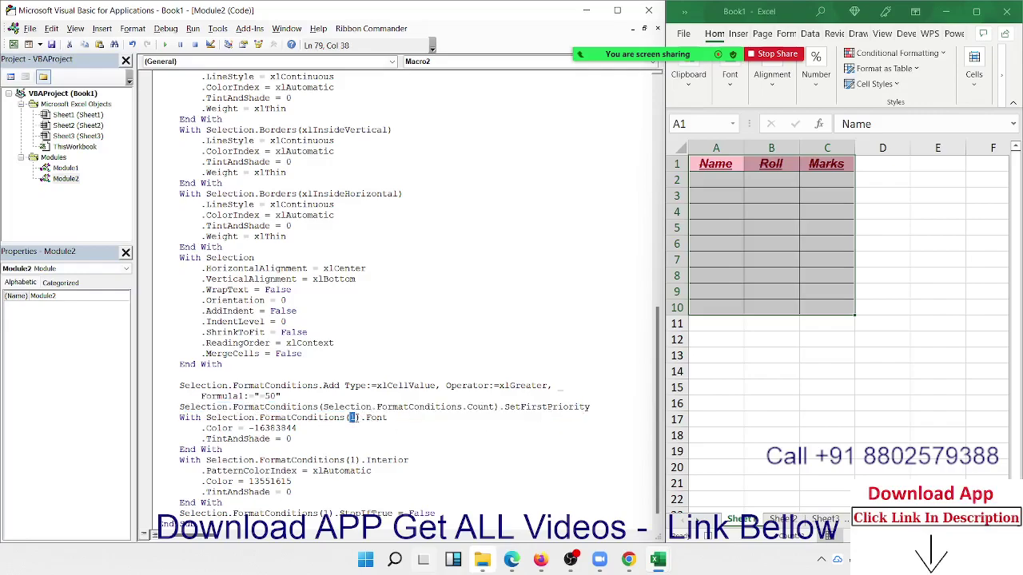
Step: Highlight the rule's font colour, PatternColorIndex, interior colour value and Interior section
{"action": "left_click", "coordinate": [289, 428]}
{"action": "double_click", "coordinate": [232, 472]}
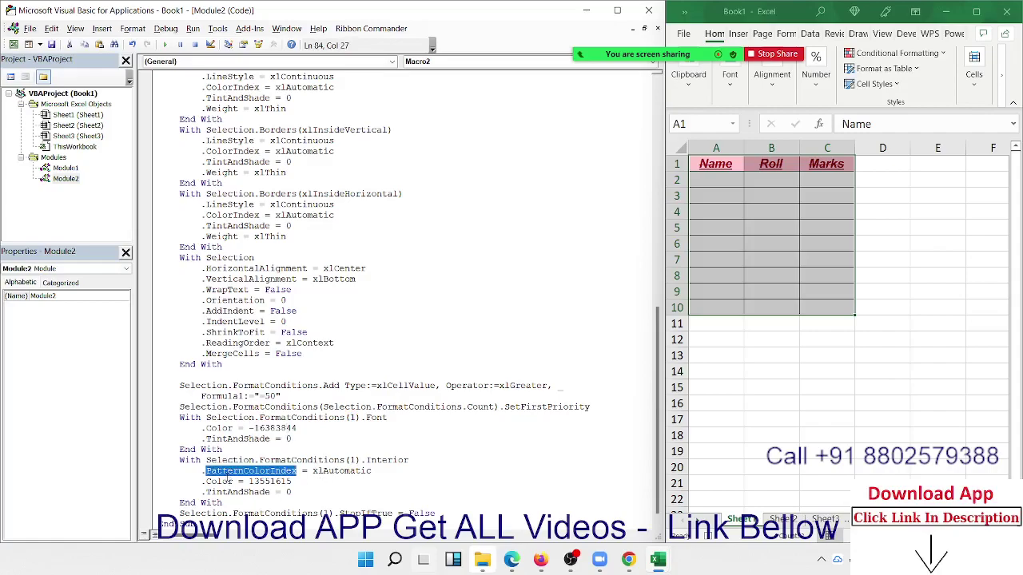
{"action": "left_click", "coordinate": [230, 480]}
{"action": "left_click_drag", "start_coordinate": [253, 481], "coordinate": [298, 480]}
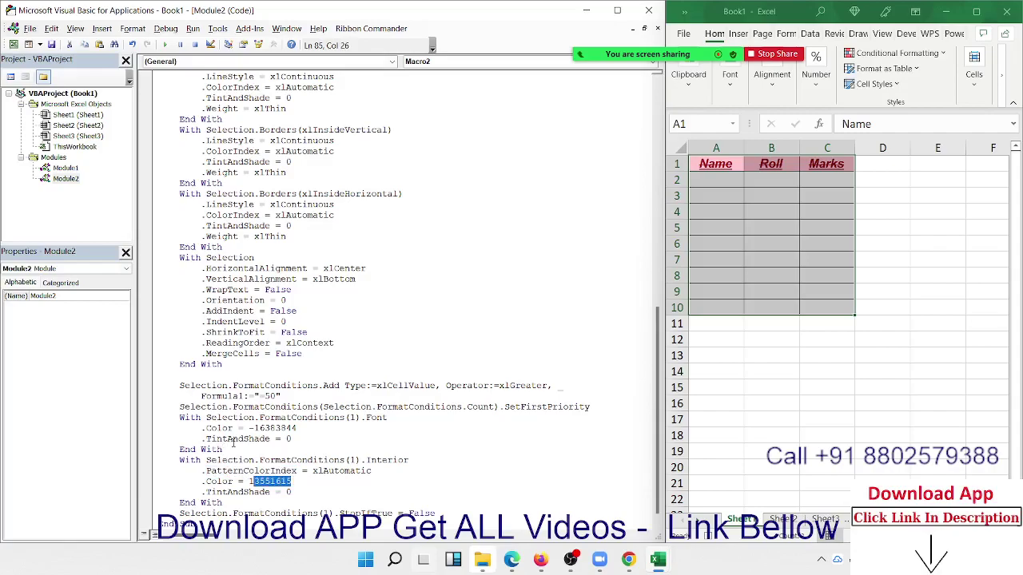
{"action": "scroll", "coordinate": [232, 442], "scroll_direction": "down", "scroll_amount": 1}
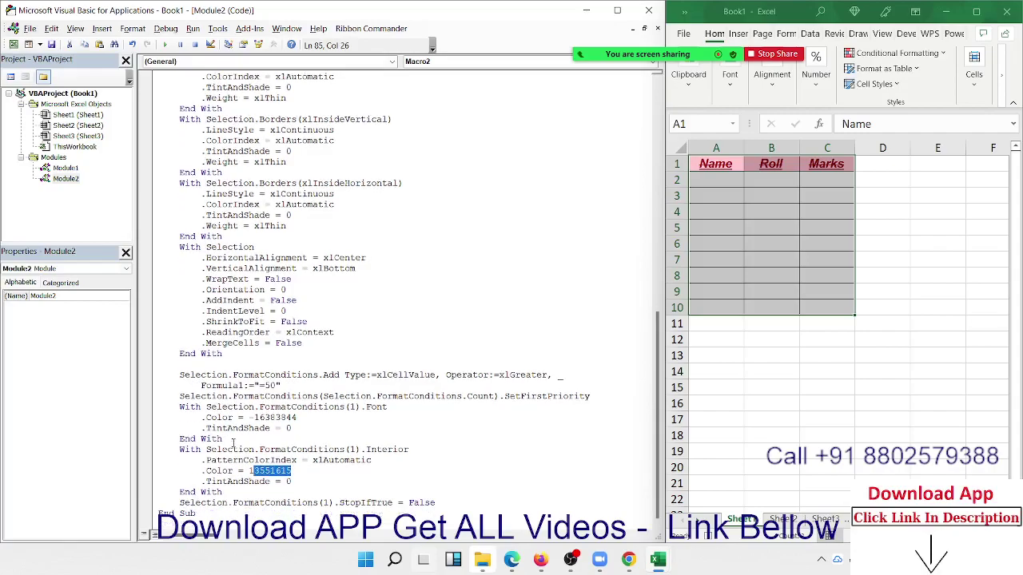
{"action": "double_click", "coordinate": [384, 408]}
{"action": "double_click", "coordinate": [375, 451]}
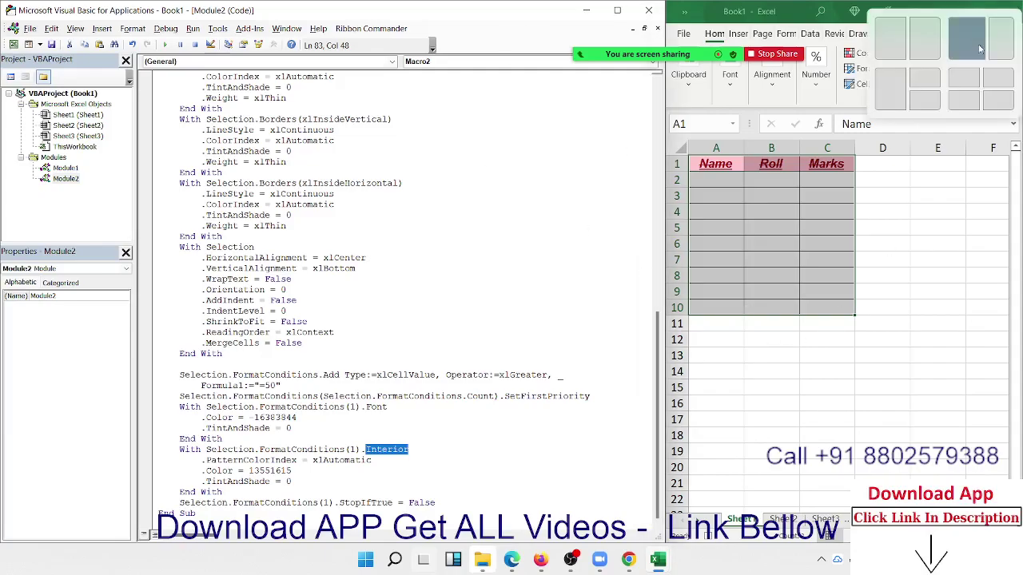
Step: Deselect the table at D13, maximize Excel, and select A3:Q18 on the blank Sheet2
{"action": "left_click", "coordinate": [882, 355]}
{"action": "left_click", "coordinate": [976, 11]}
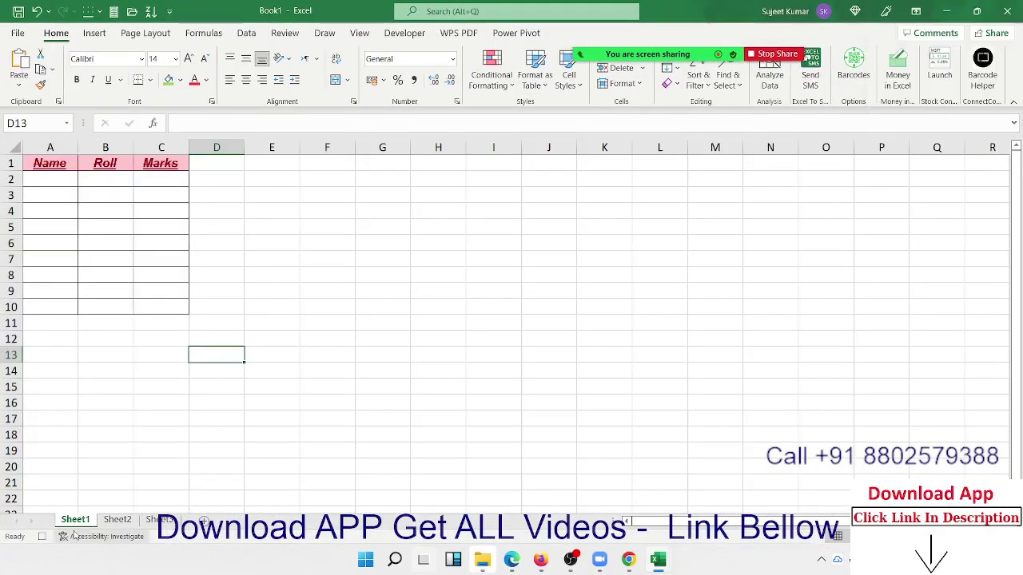
{"action": "left_click", "coordinate": [117, 519]}
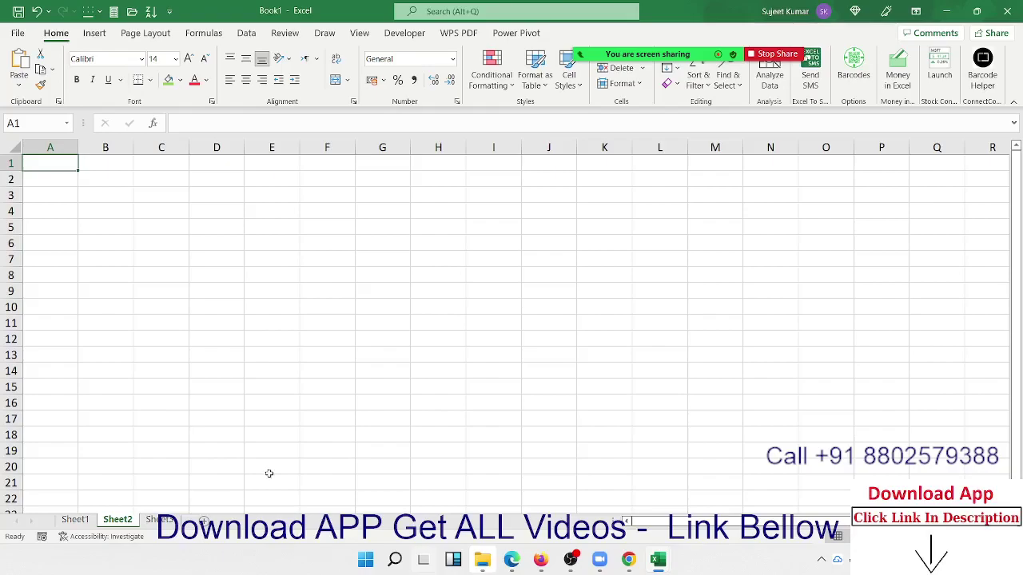
{"action": "left_click", "coordinate": [56, 192]}
{"action": "left_click_drag", "start_coordinate": [94, 210], "coordinate": [953, 437]}
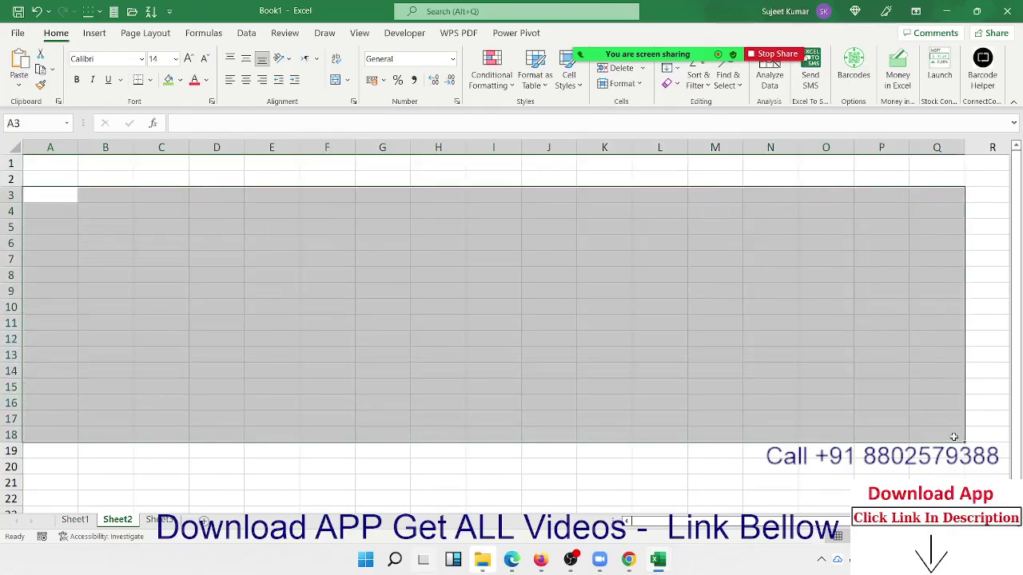